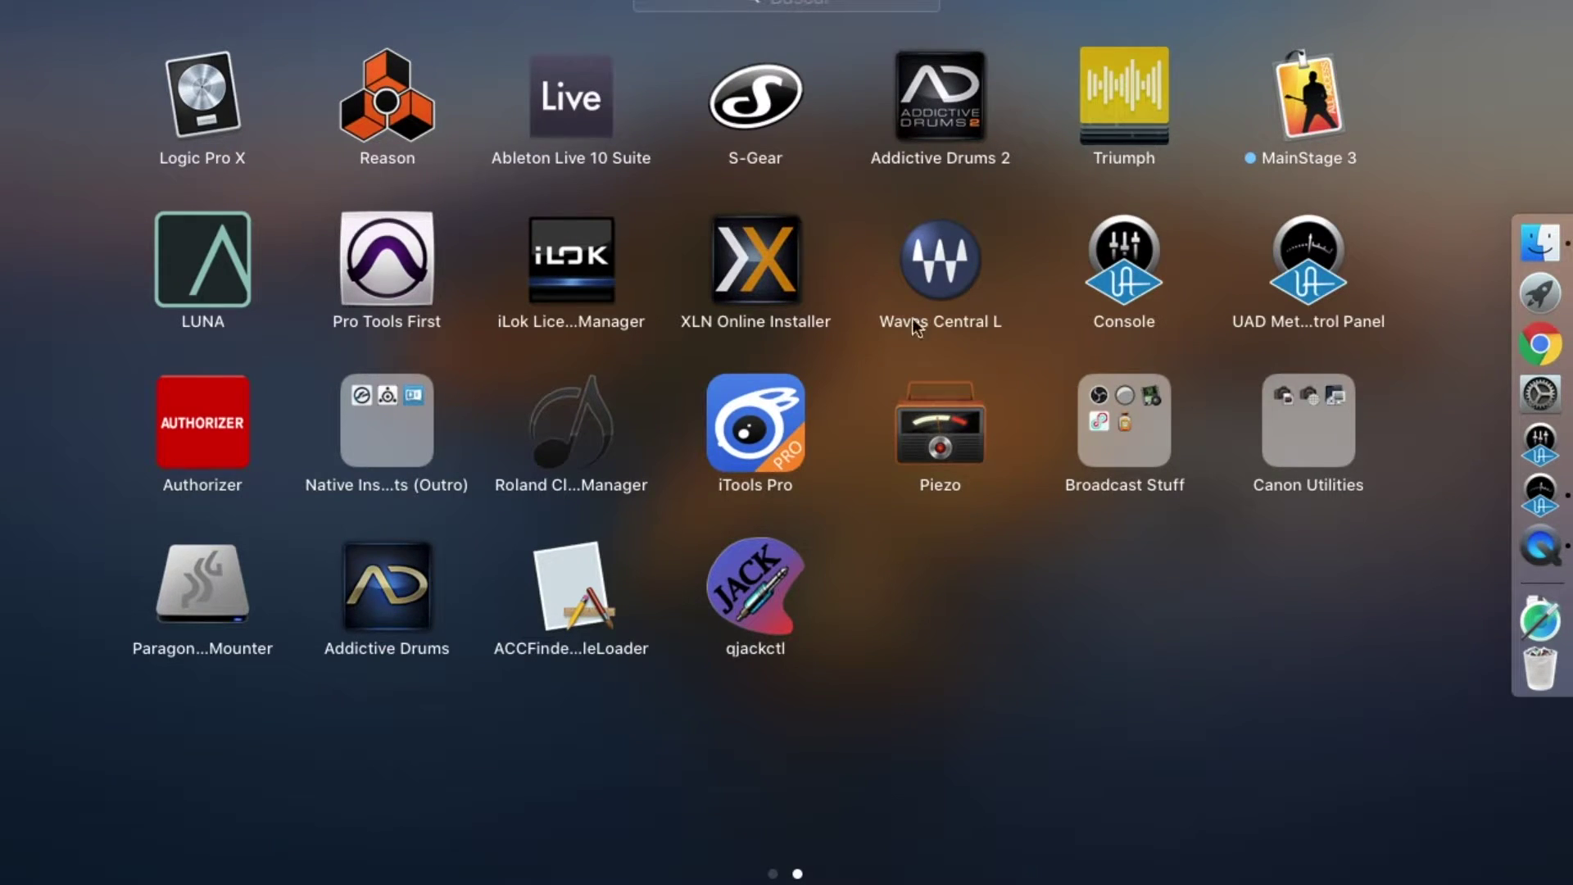
Step: View the applications in the Broadcast Stuff folder and close it
left_click(1100, 415)
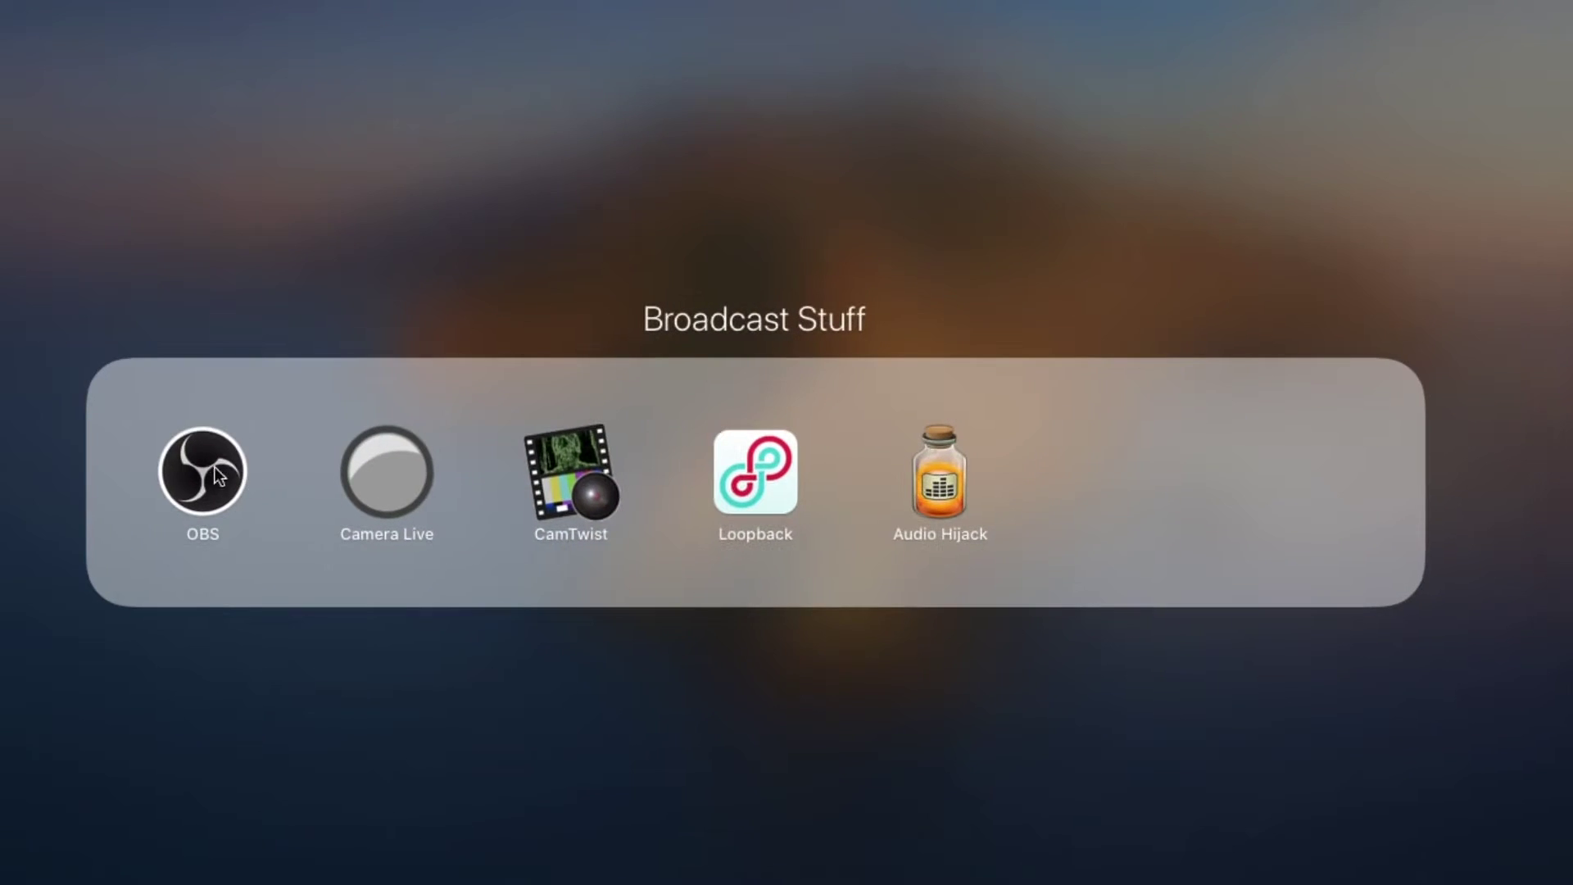
left_click(633, 184)
left_click(1009, 652)
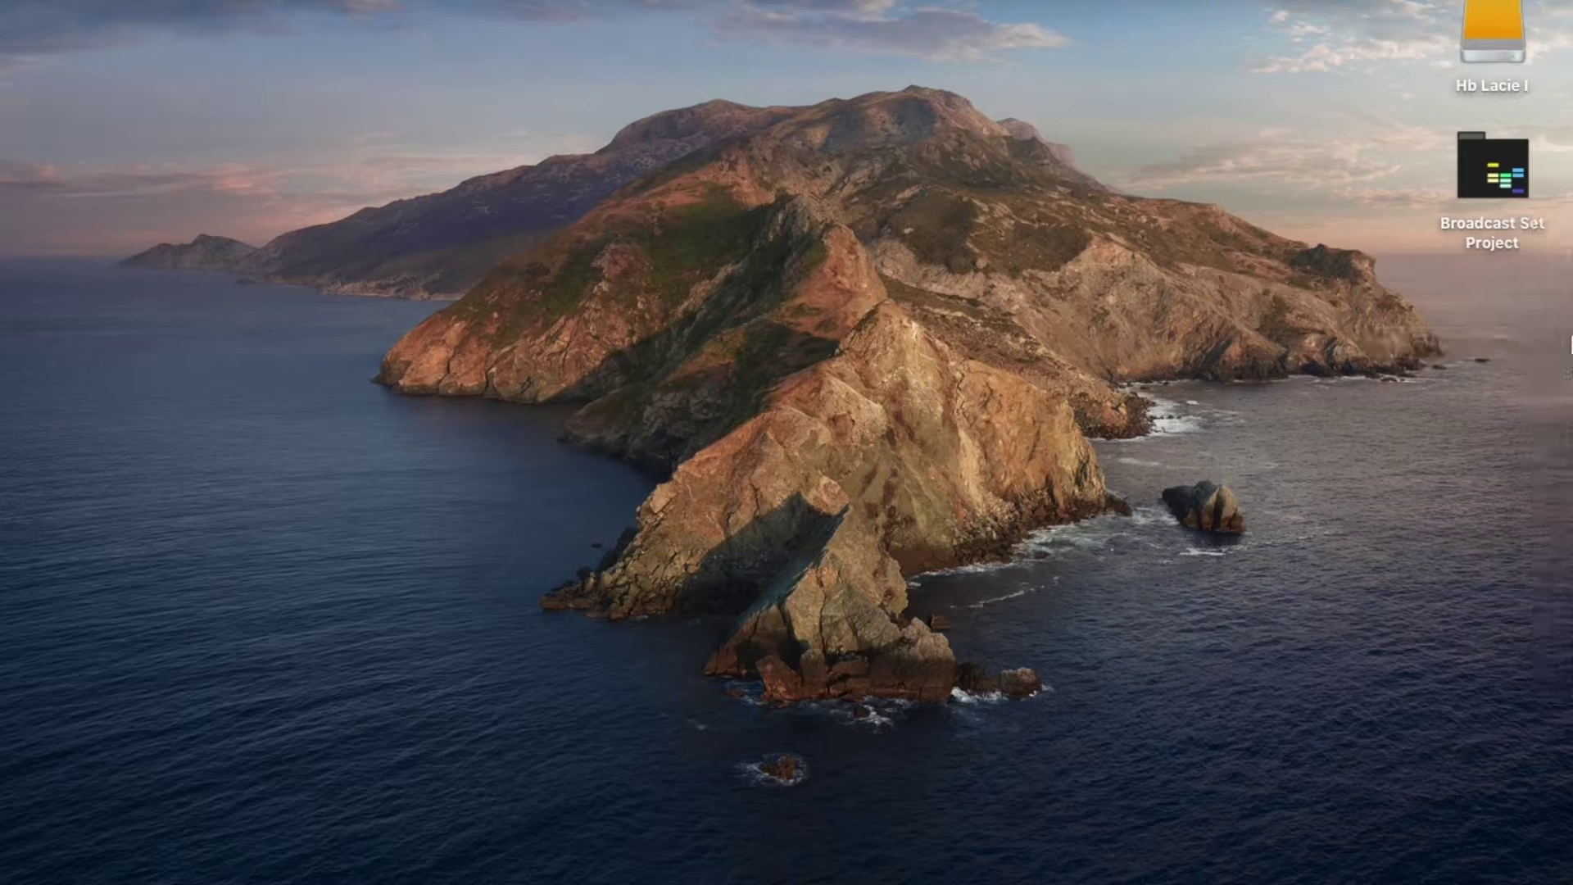
mouse_move(1569, 358)
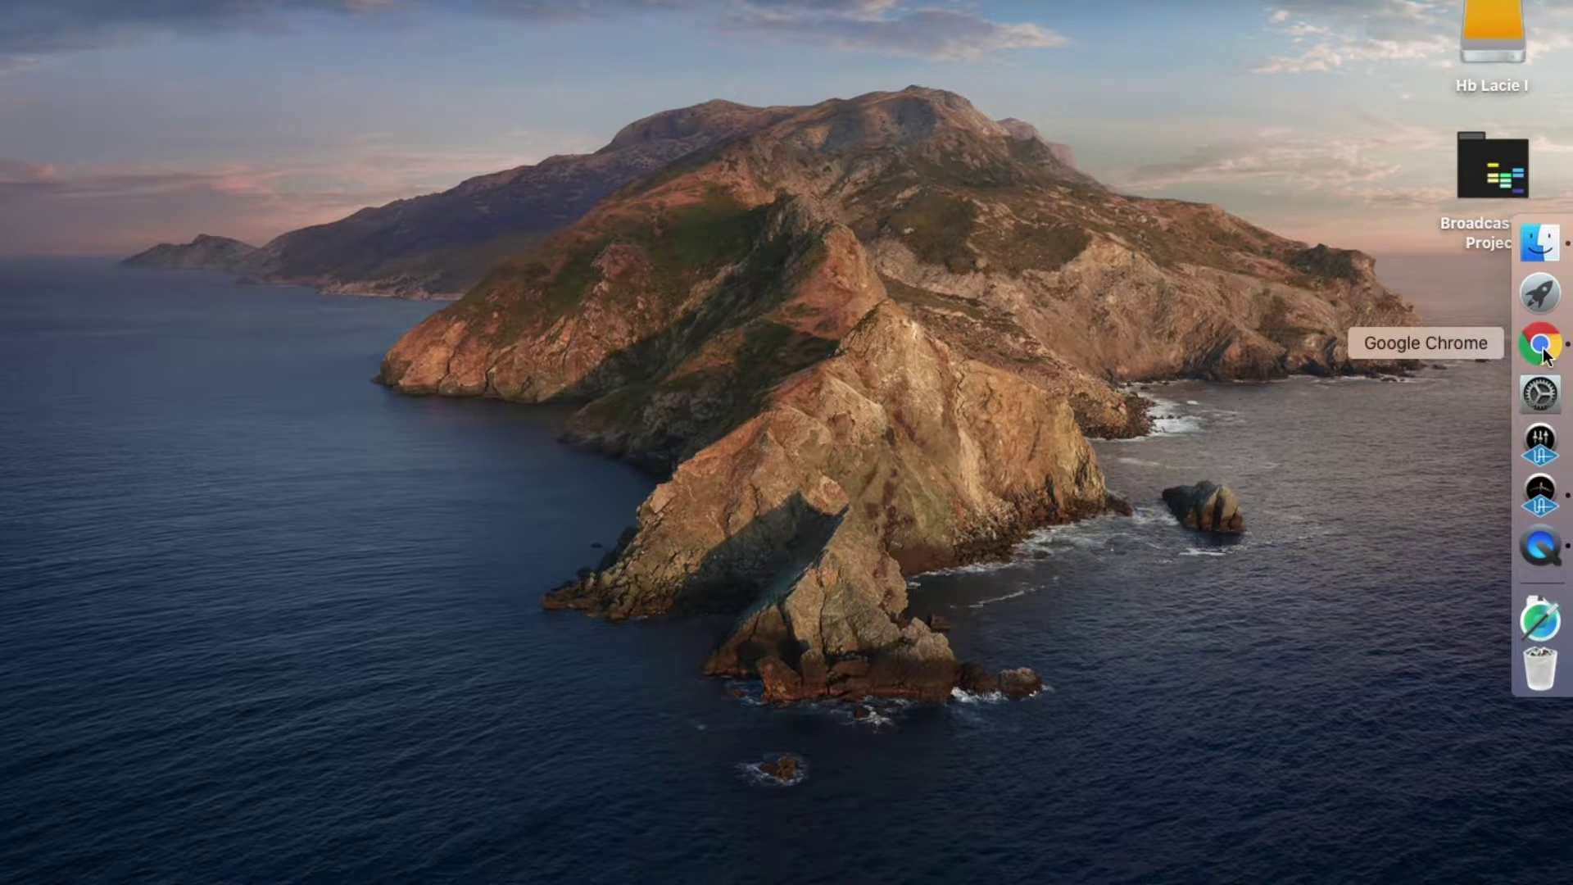
left_click(1542, 346)
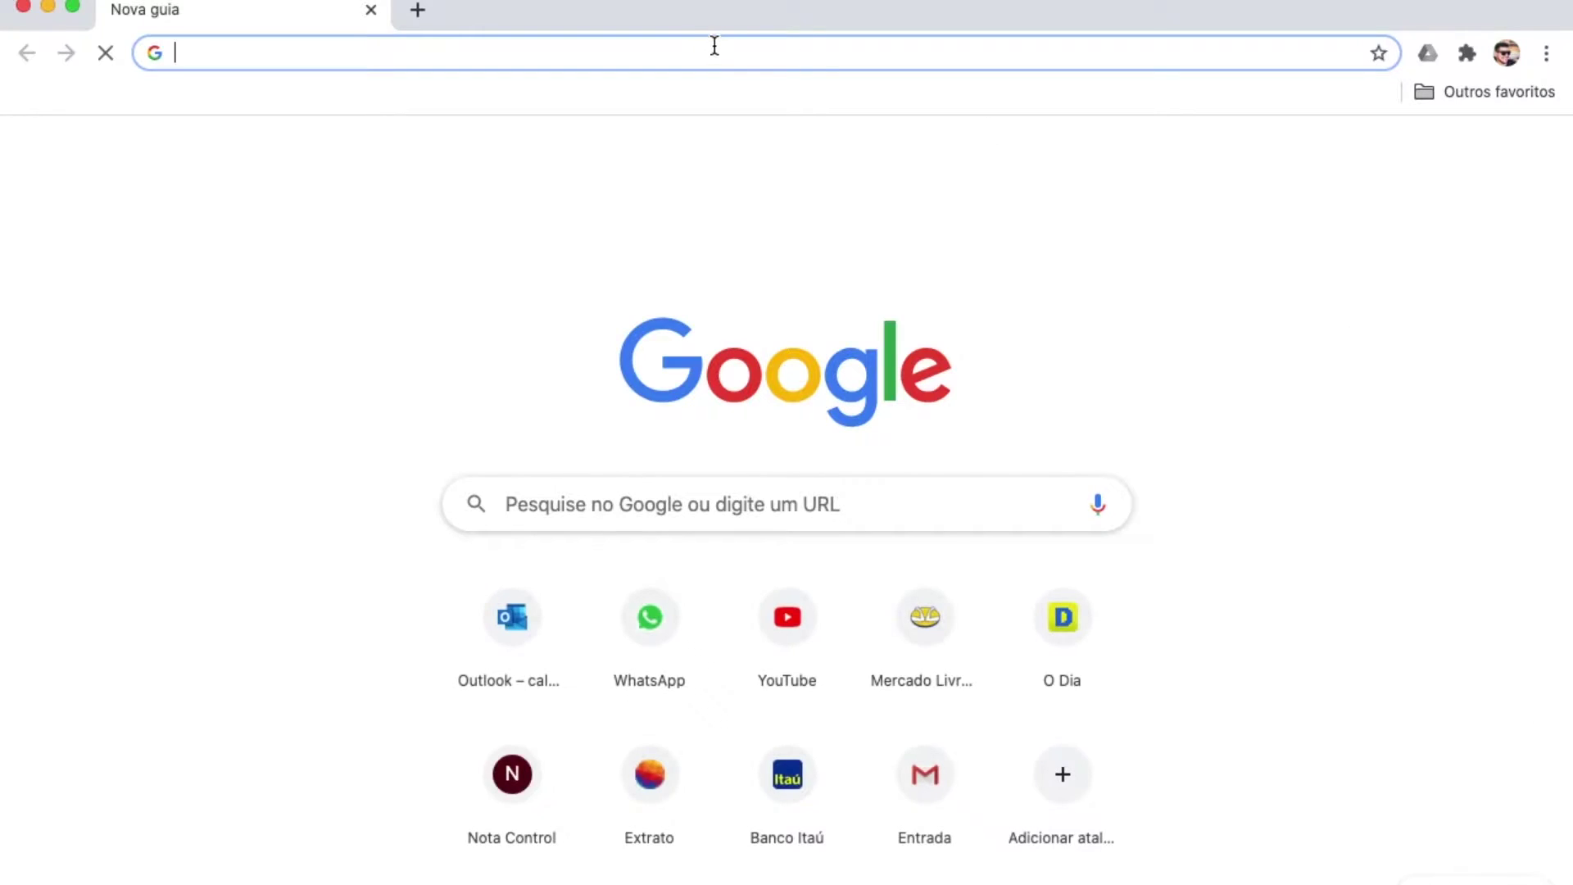
type("https://github.com/mattingalls/Soundflower/releases/tag/2.0b2")
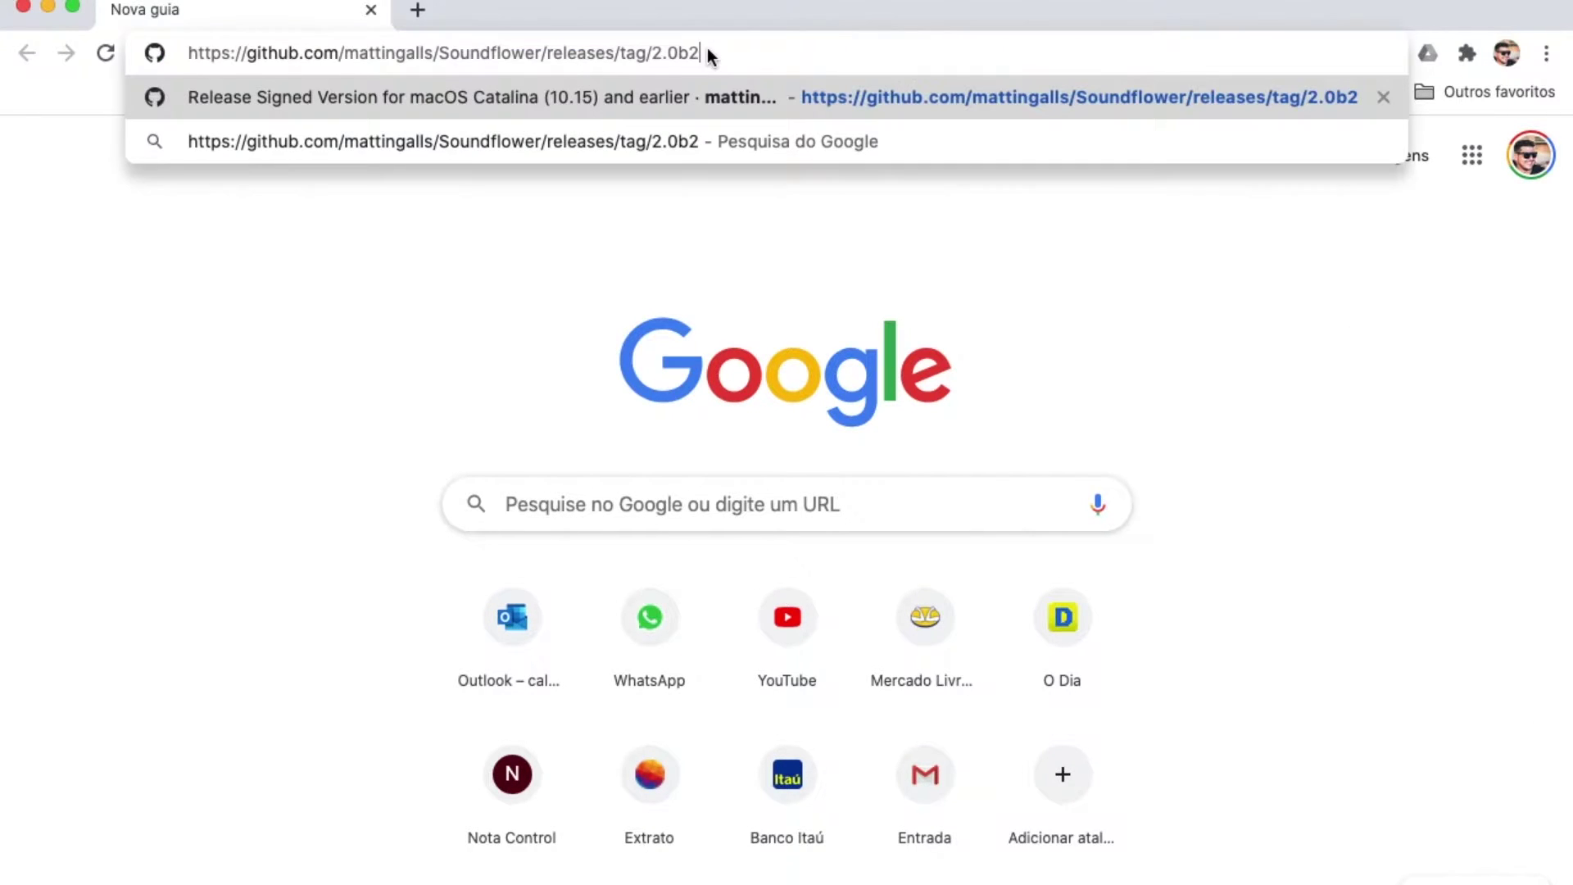
key("Return")
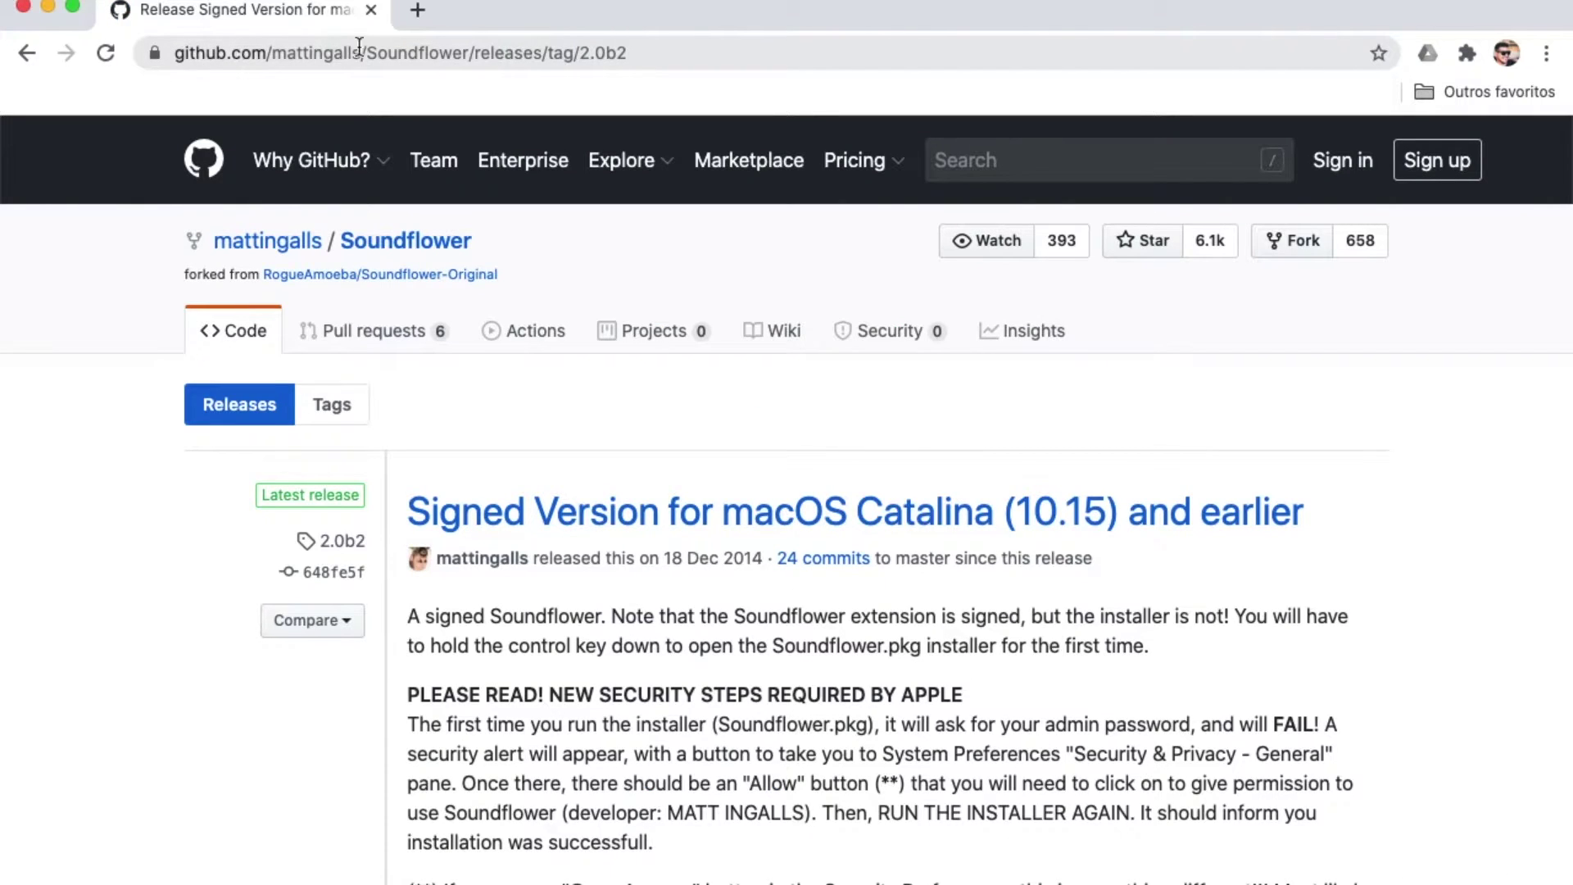
Step: Download Soundflower-2.0b2.dmg from the release page's assets
scroll(888, 604, "down", 12)
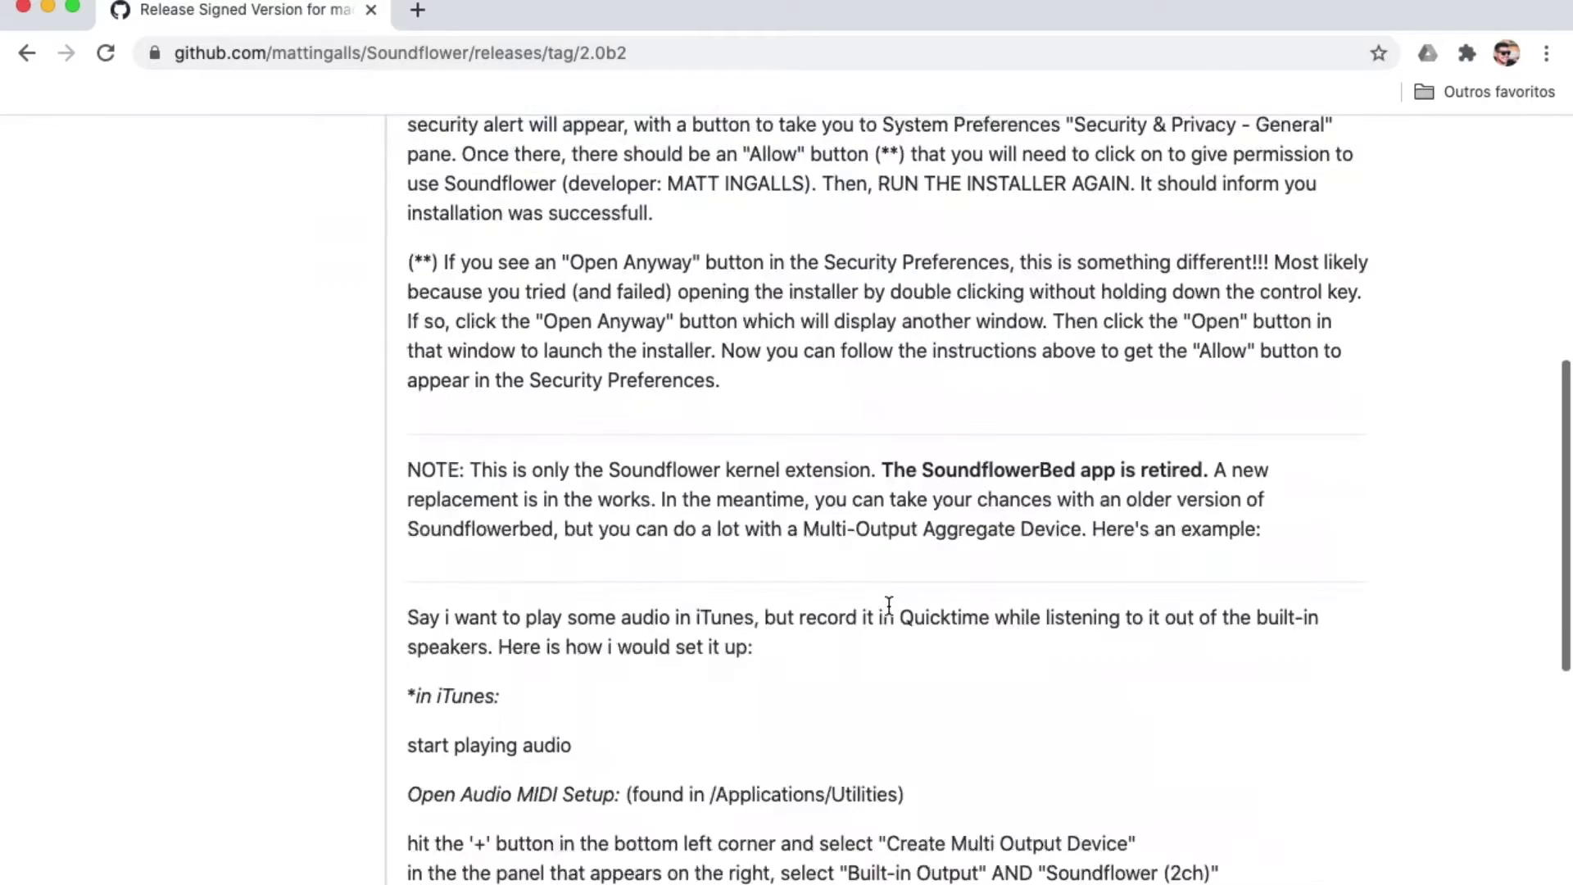
scroll(889, 606, "down", 5)
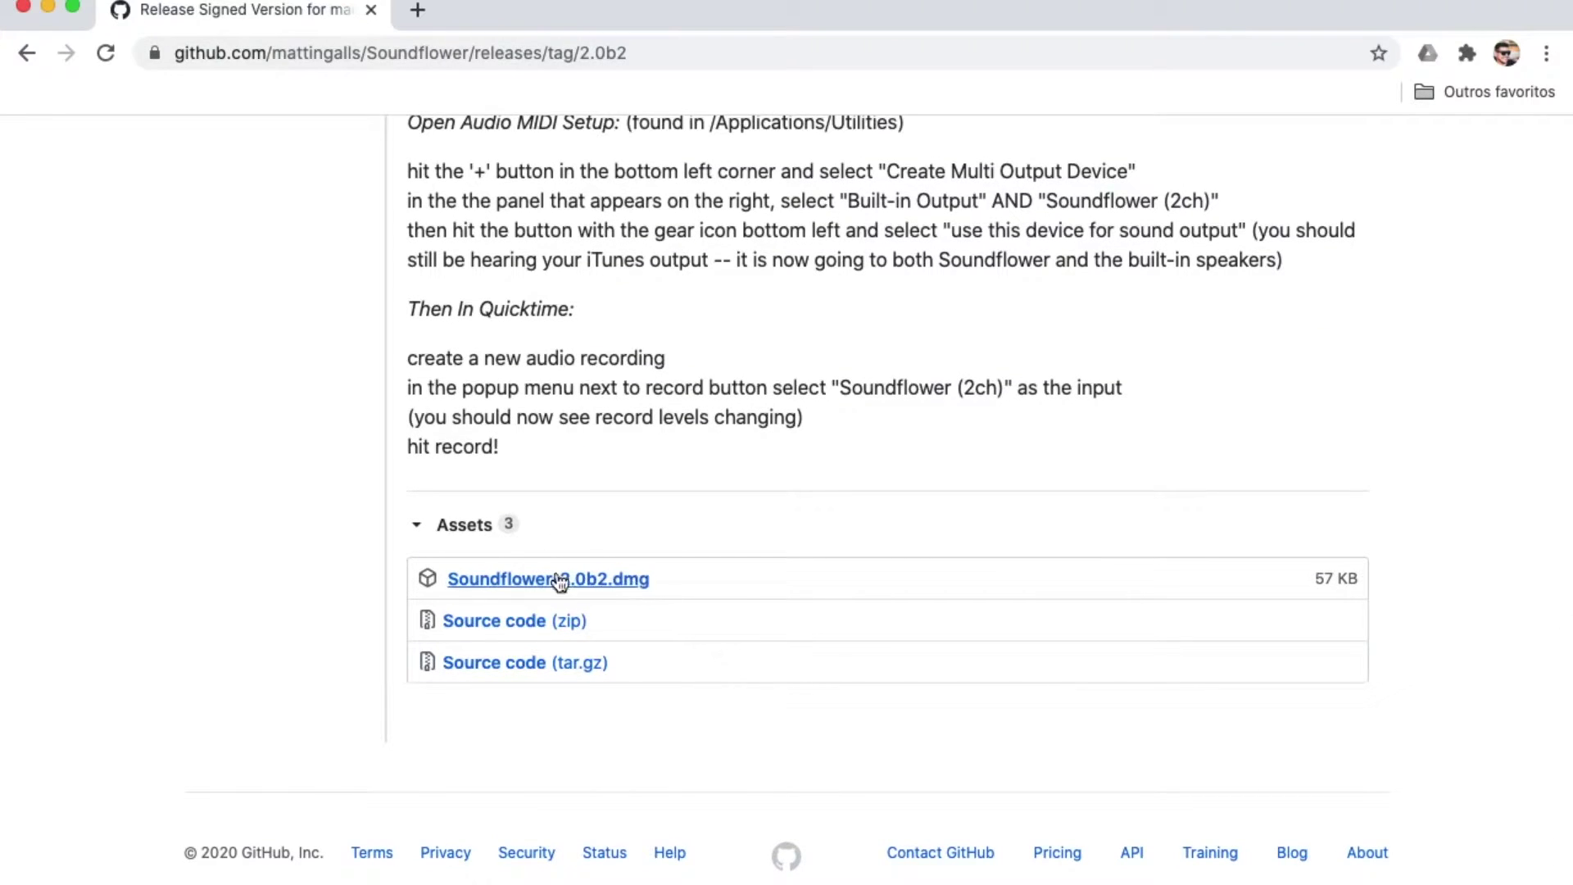
left_click(555, 585)
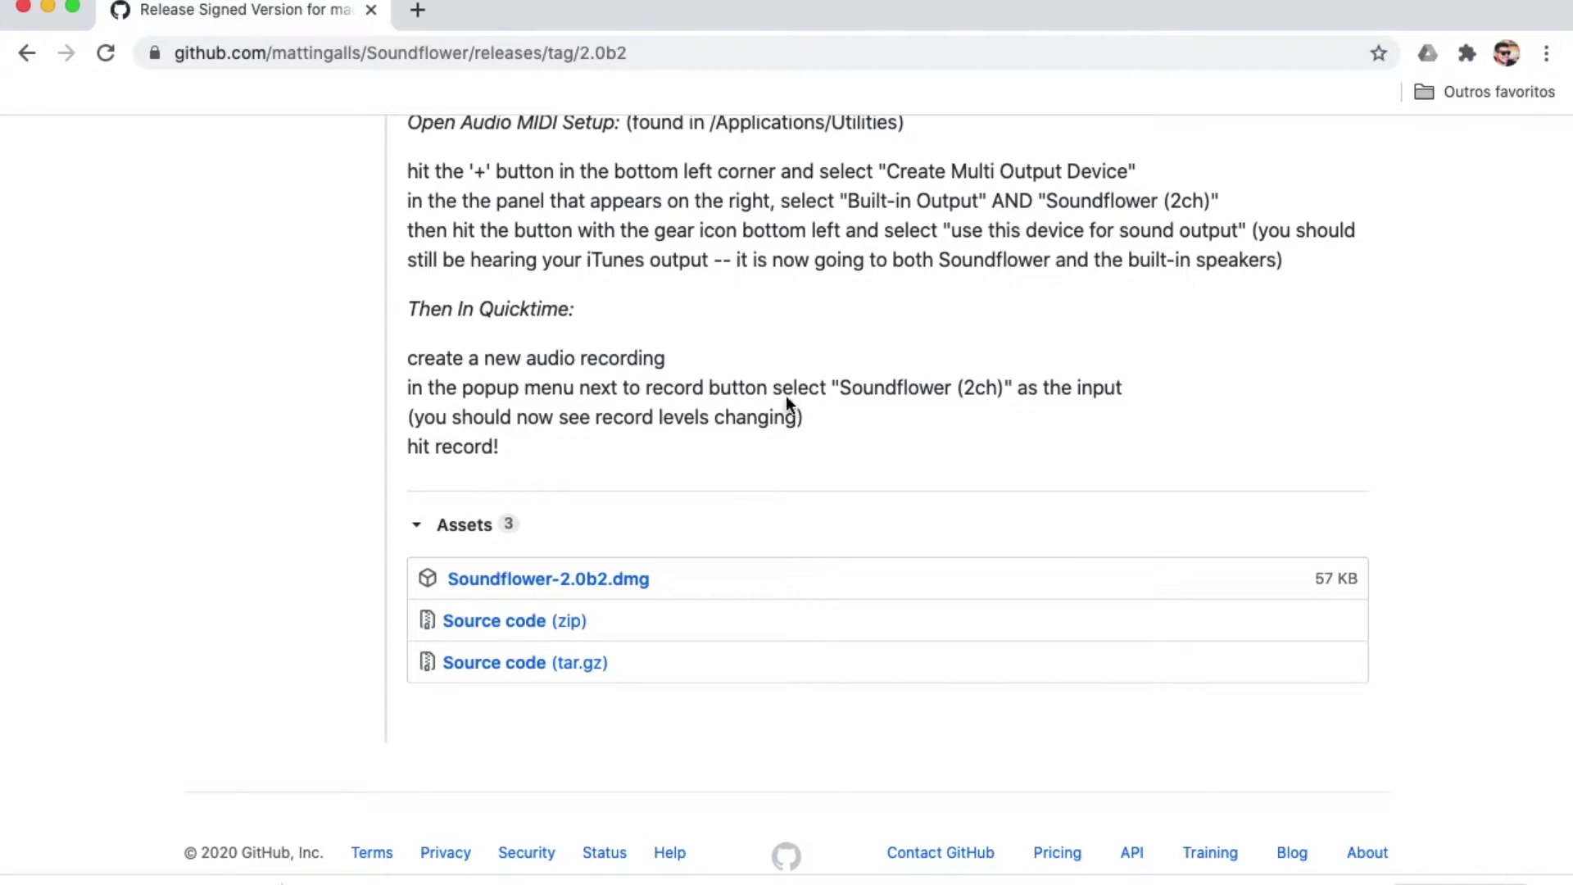
Step: Review the Apple security instructions on the Soundflower release page and quit Google Chrome
scroll(825, 411, "up", 20)
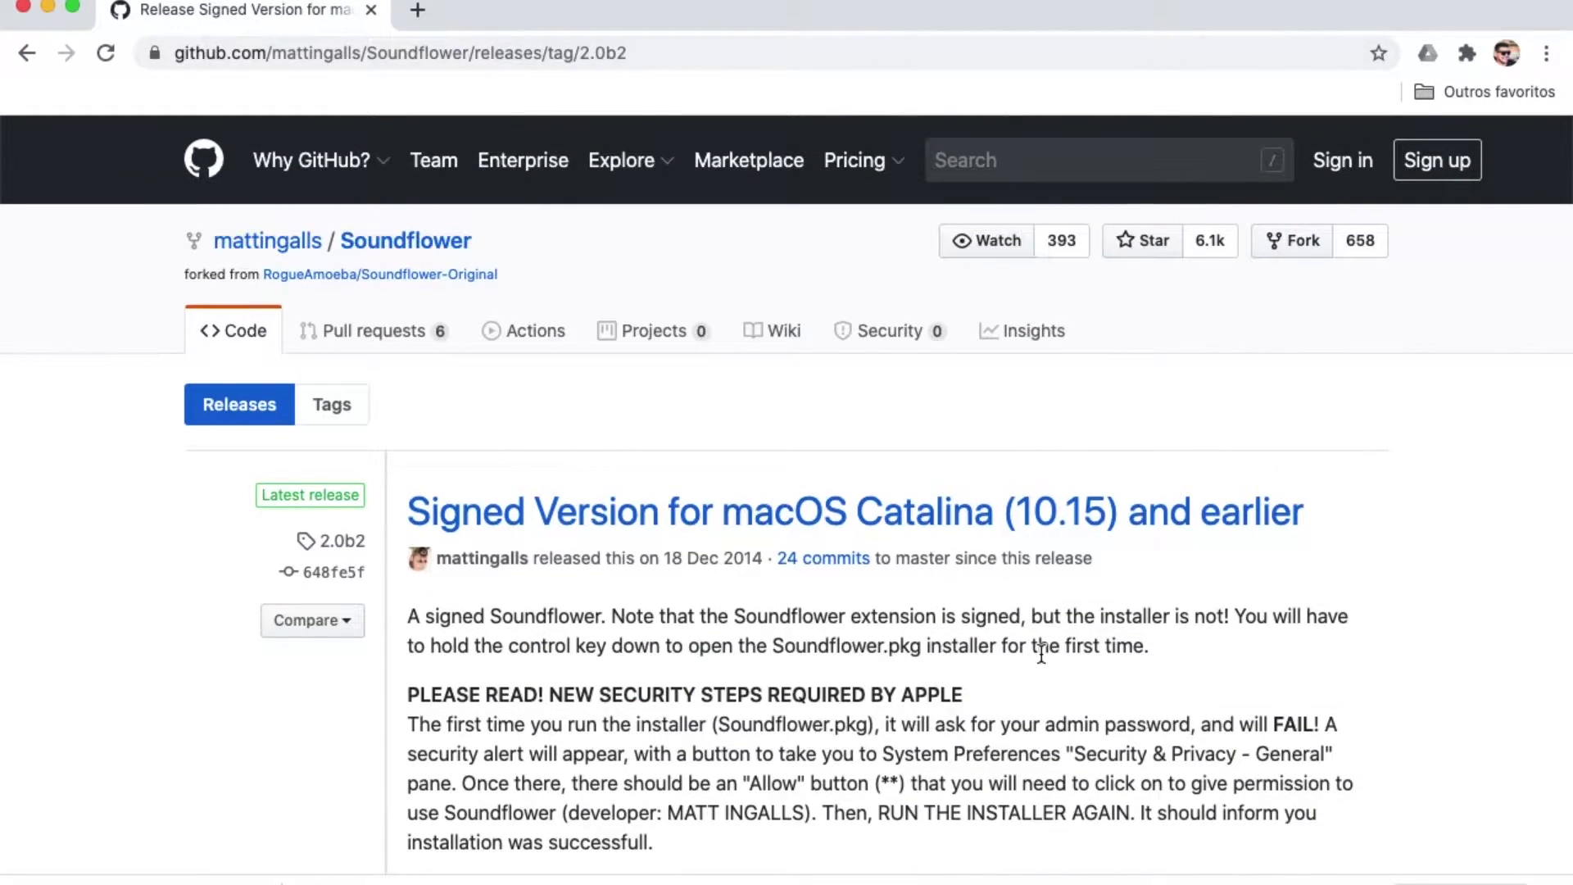
scroll(1040, 652, "down", 6)
scroll(1040, 661, "up", 6)
right_click(839, 703)
key("Escape")
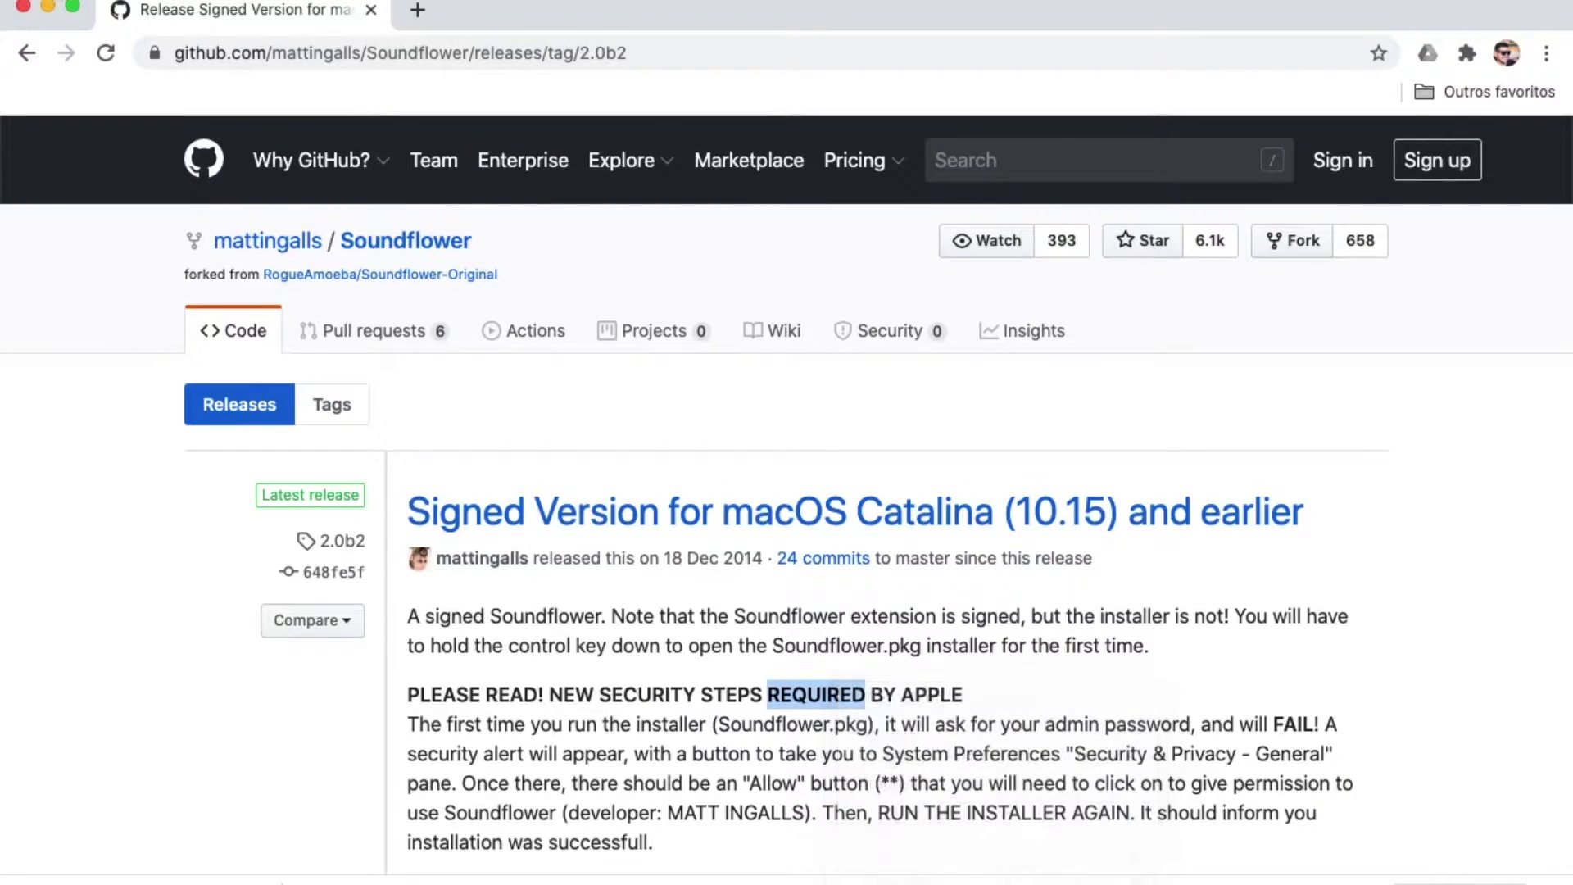
left_click(91, 7)
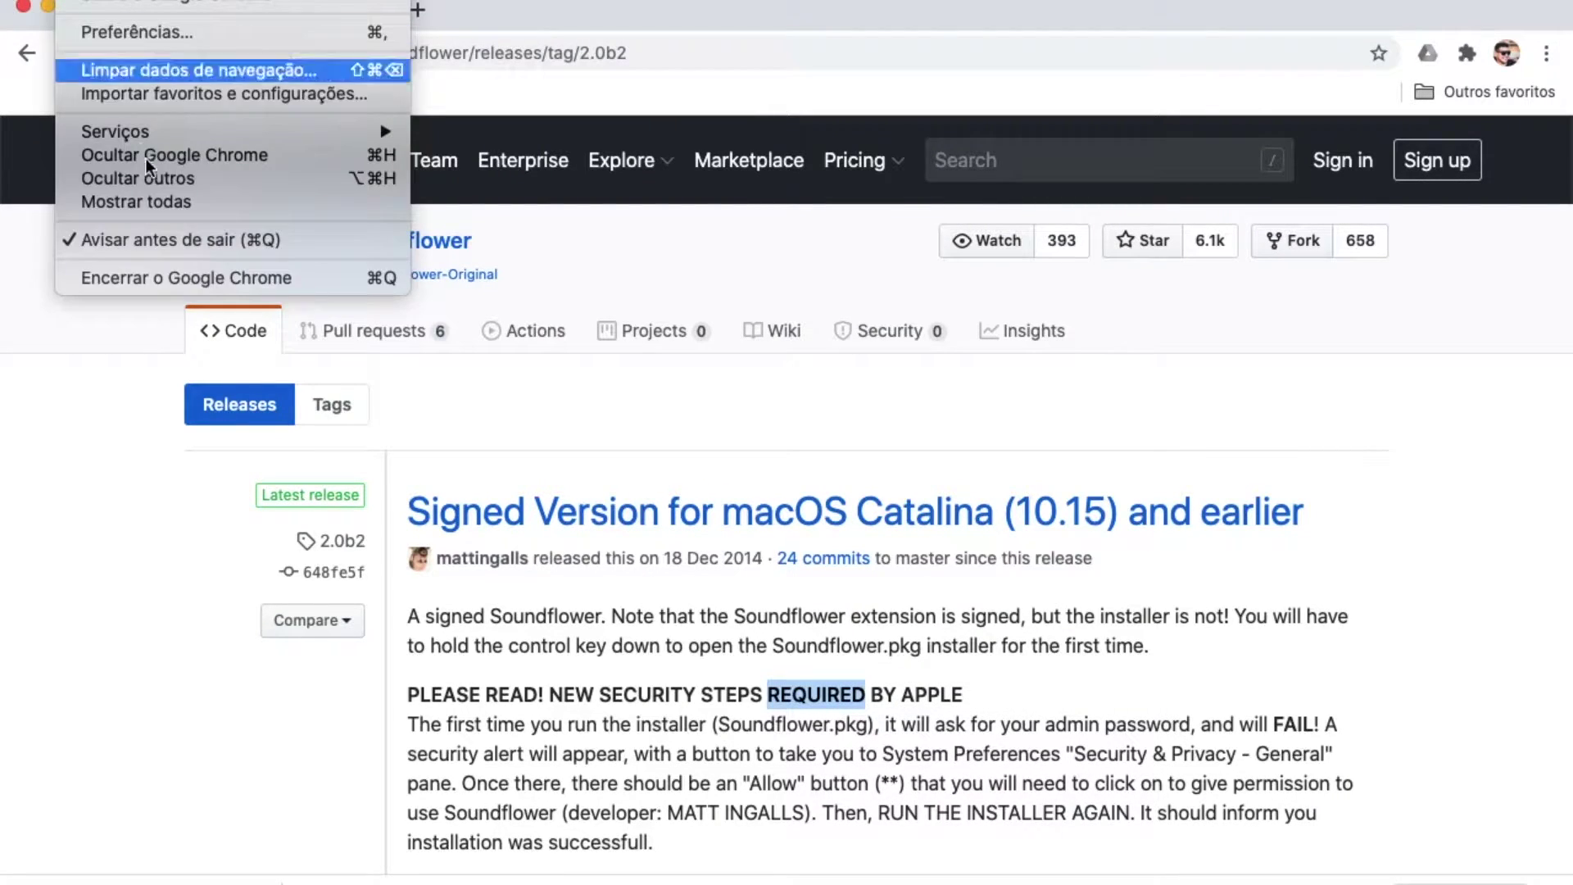
left_click(210, 278)
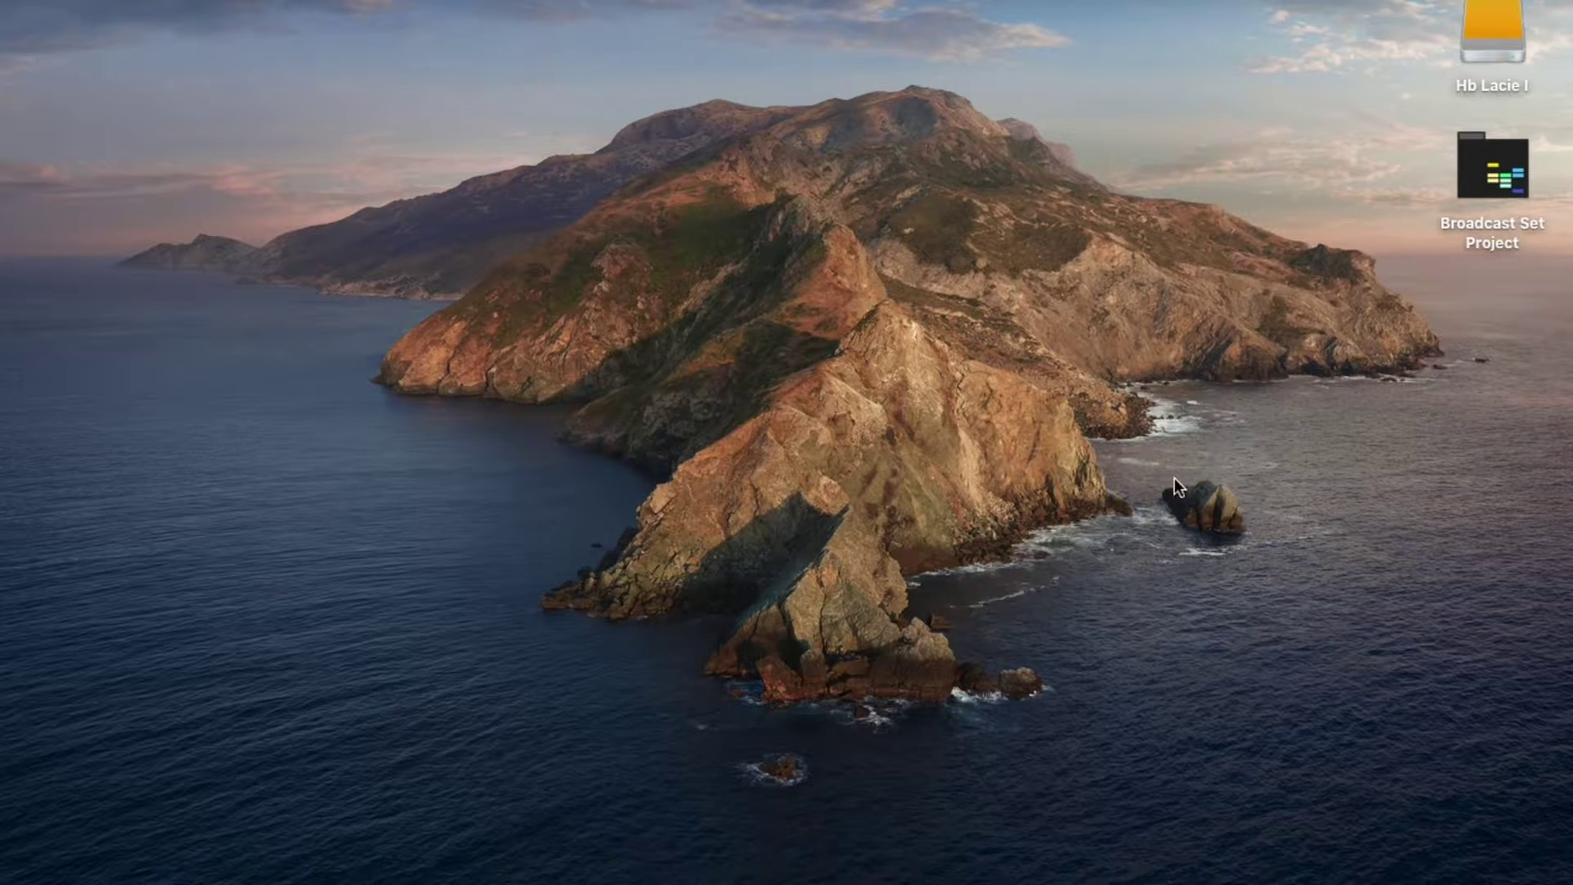
Step: Open System Preferences and bring up the Utilitários folder in Finder
mouse_move(1549, 491)
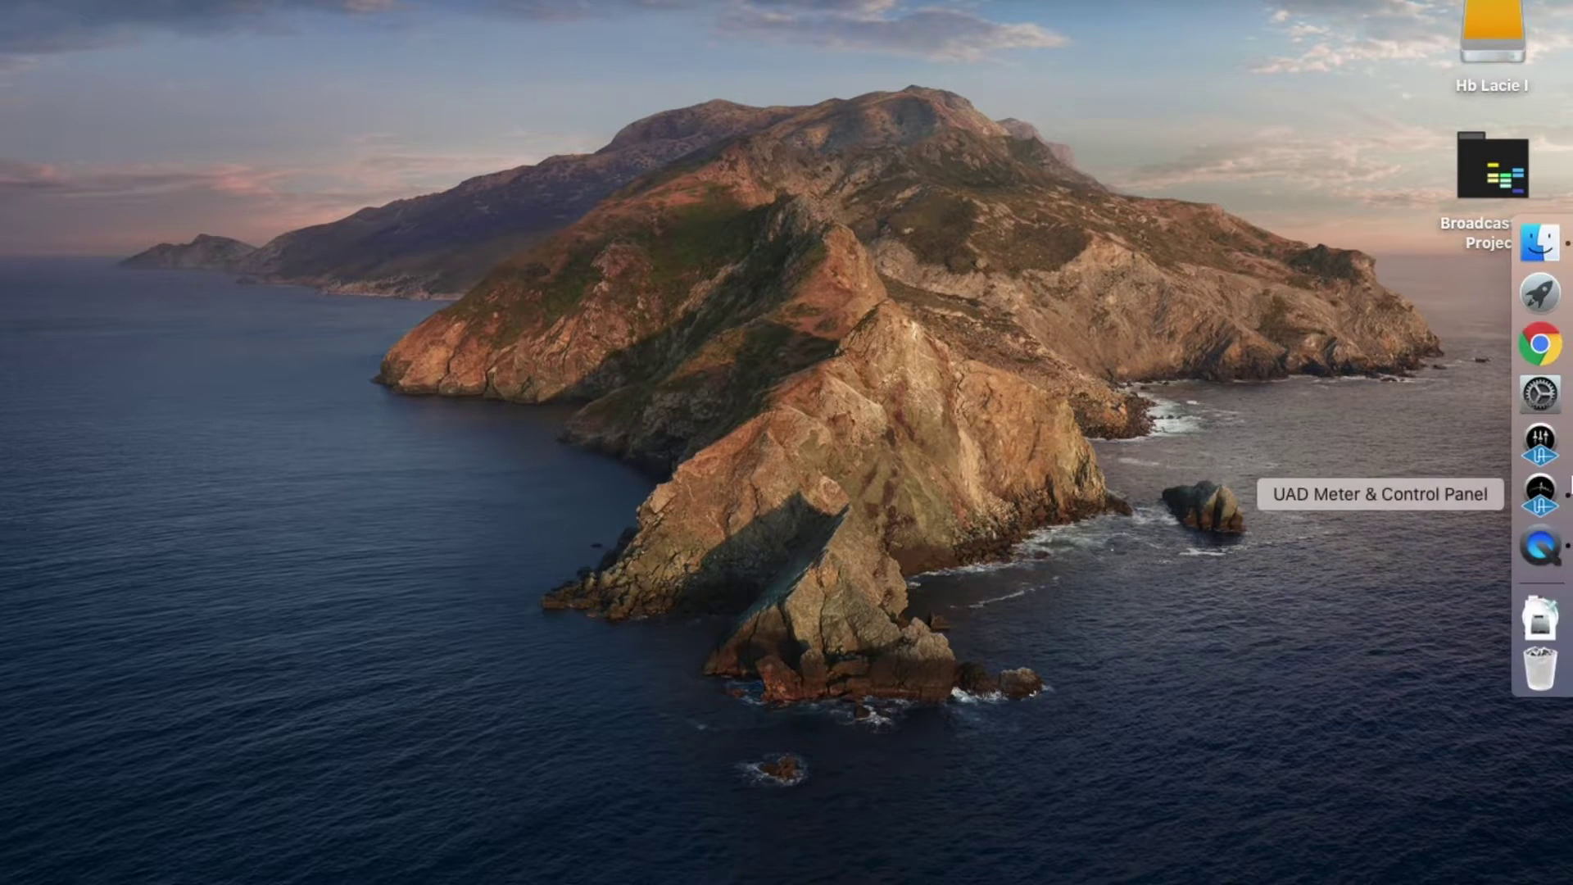
left_click(1541, 395)
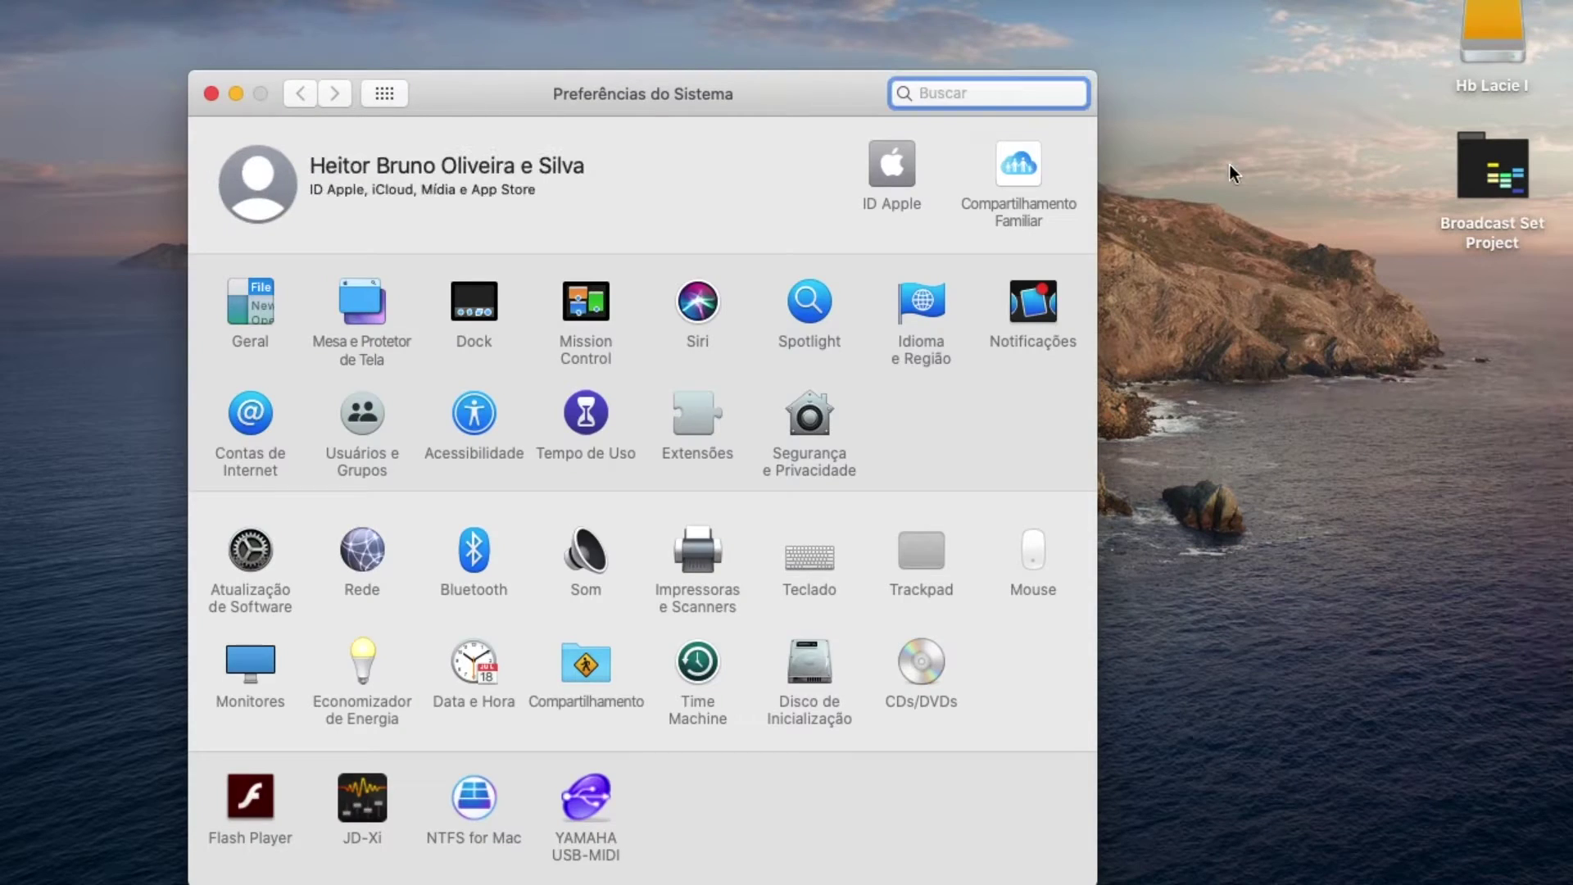
left_click(402, 2)
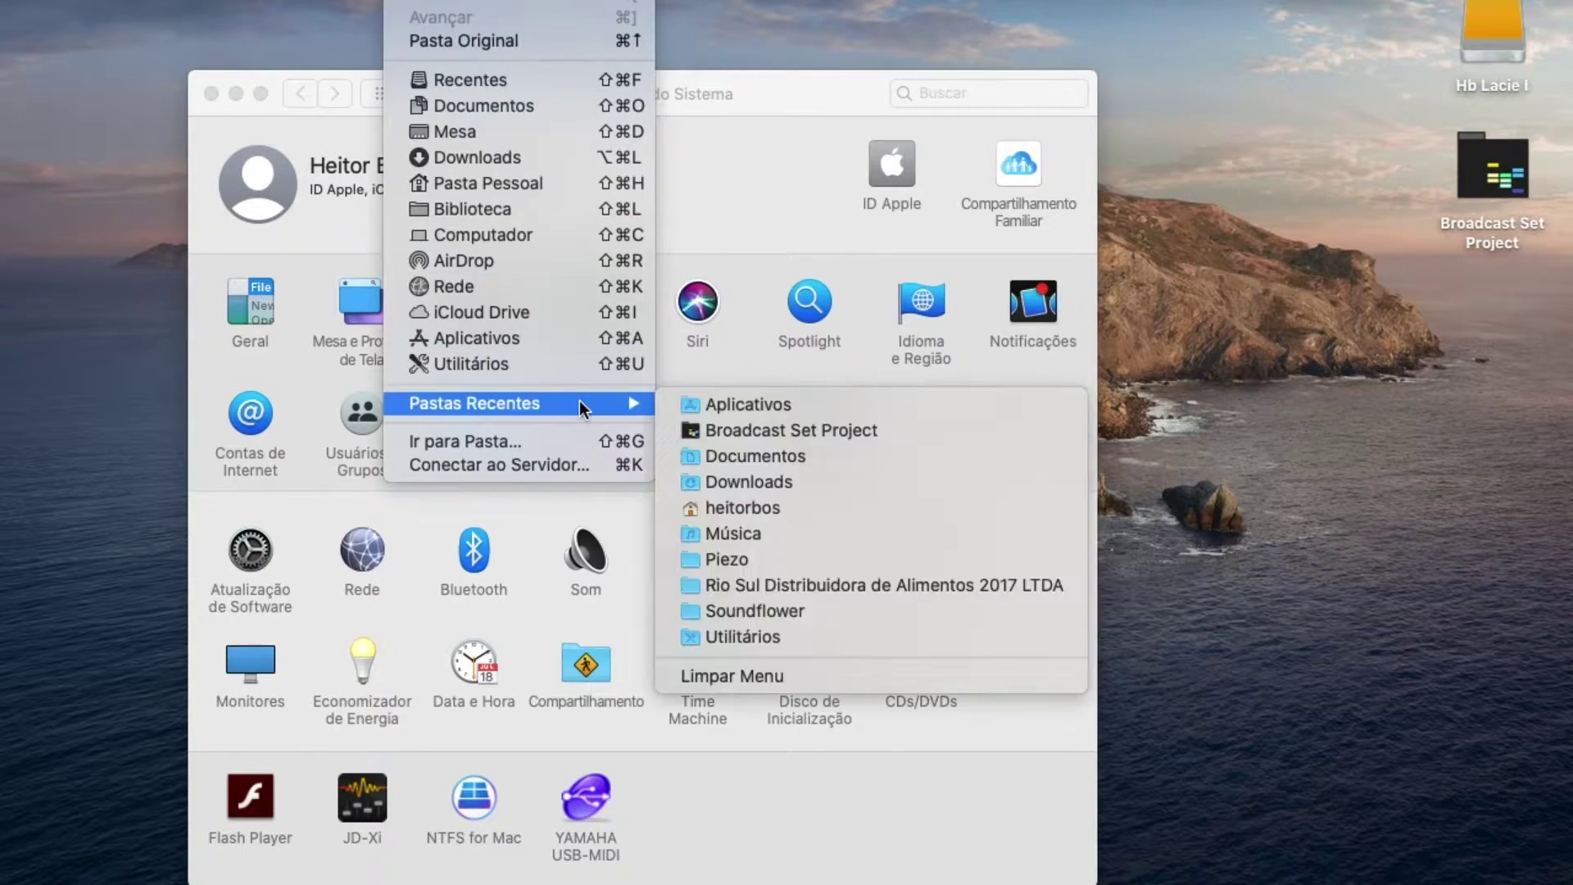
left_click(550, 359)
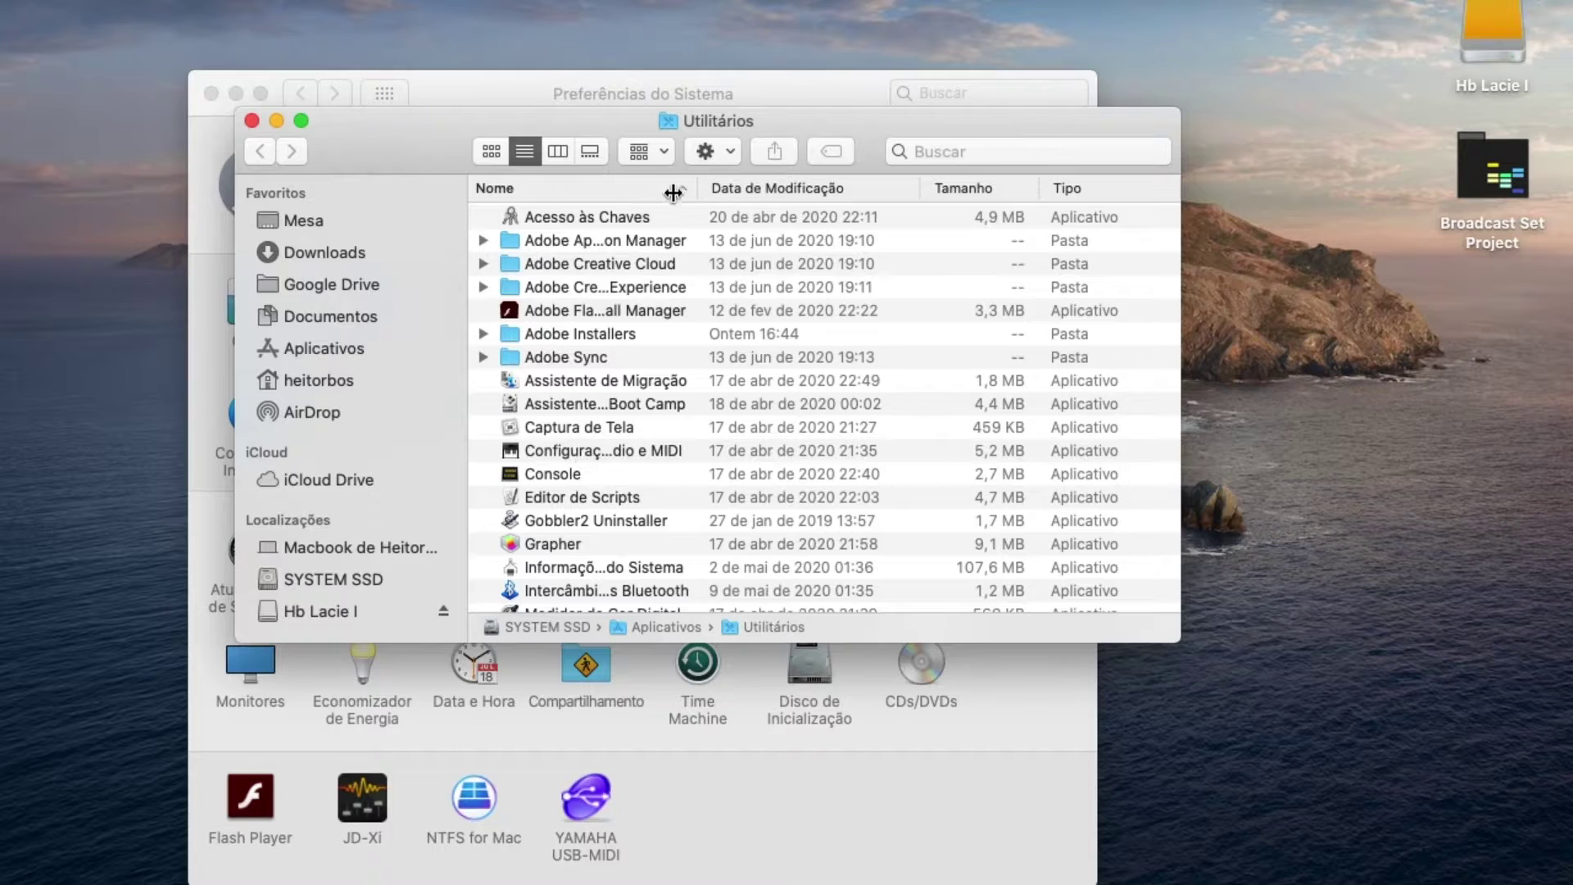
Step: Display the Utilitários folder as icons and launch Configuração de Áudio e MIDI
left_click_drag(698, 188, 799, 189)
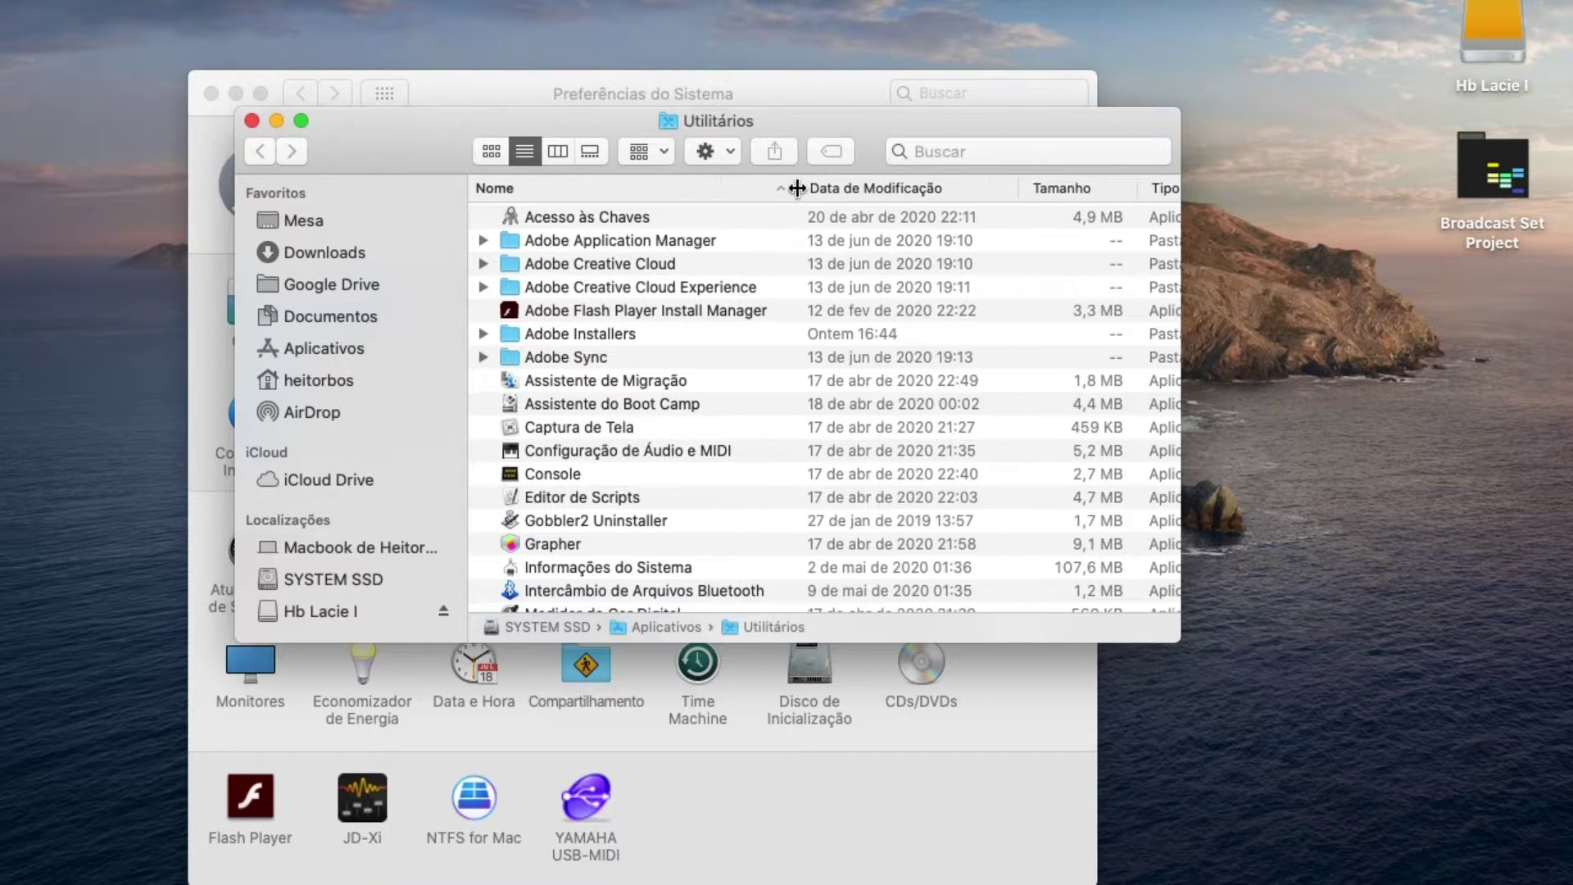
left_click(492, 151)
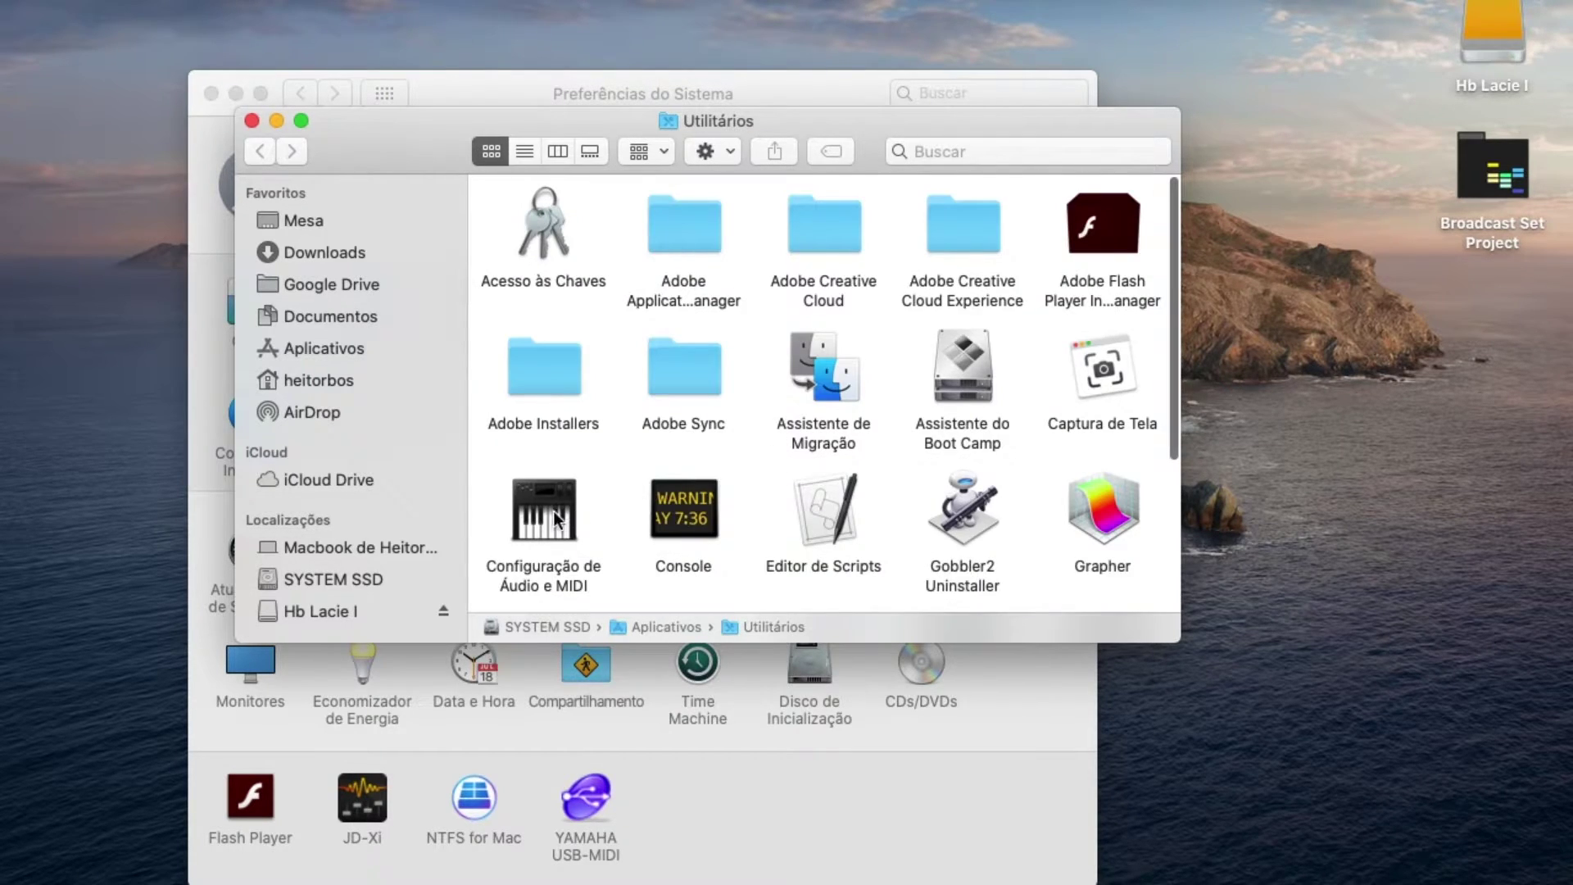
scroll(554, 510, "down", 2)
double_click(552, 461)
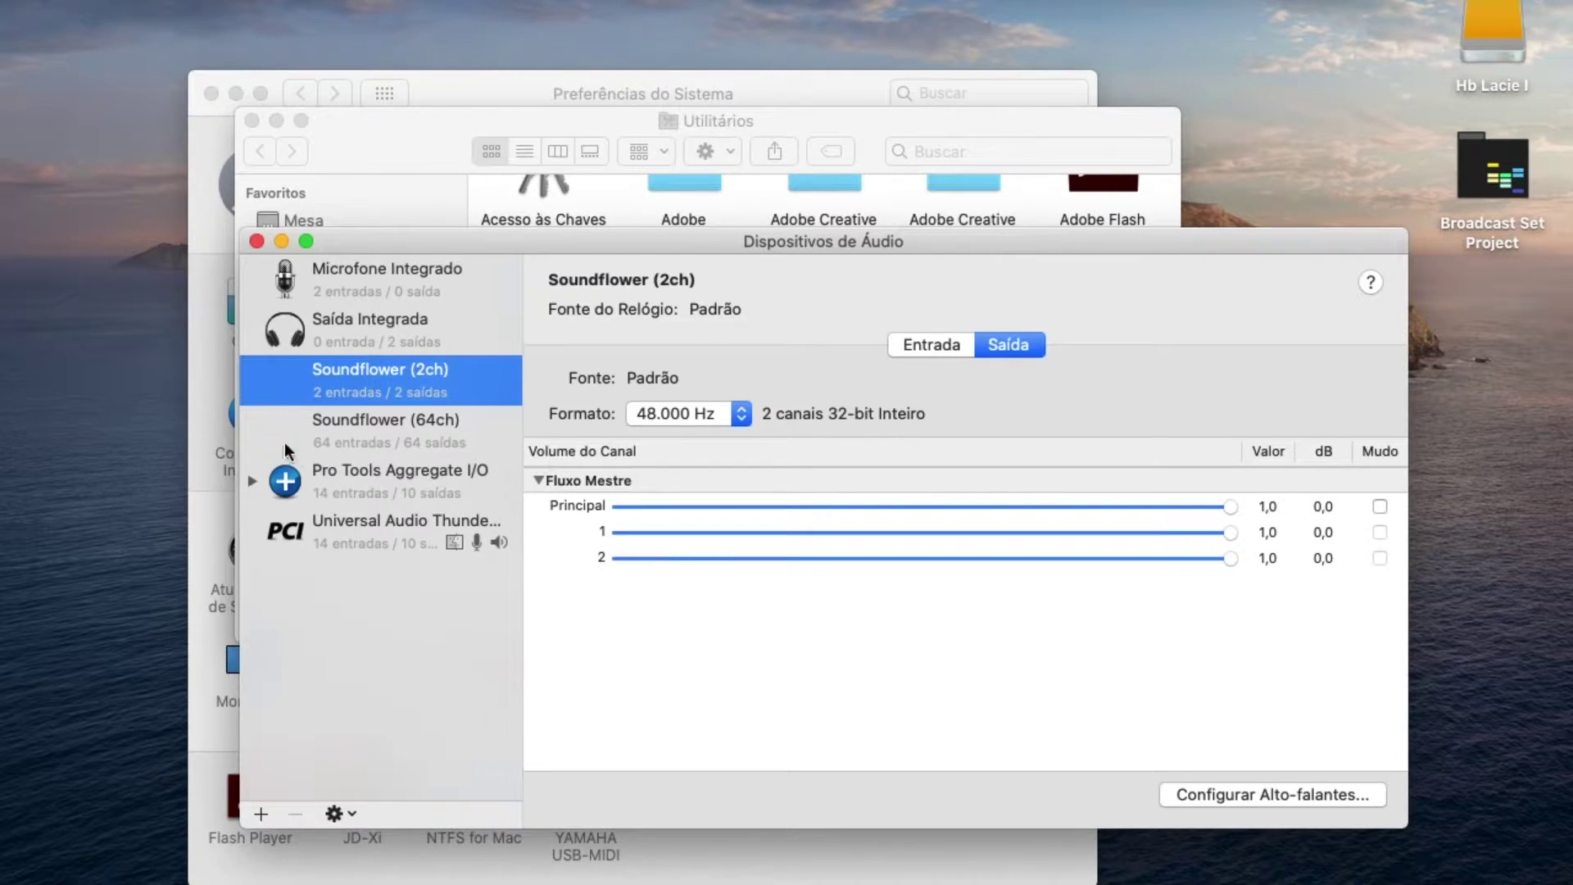
Step: Compare the output channels of the Soundflower (2ch) and Soundflower (64ch) devices
left_click(377, 419)
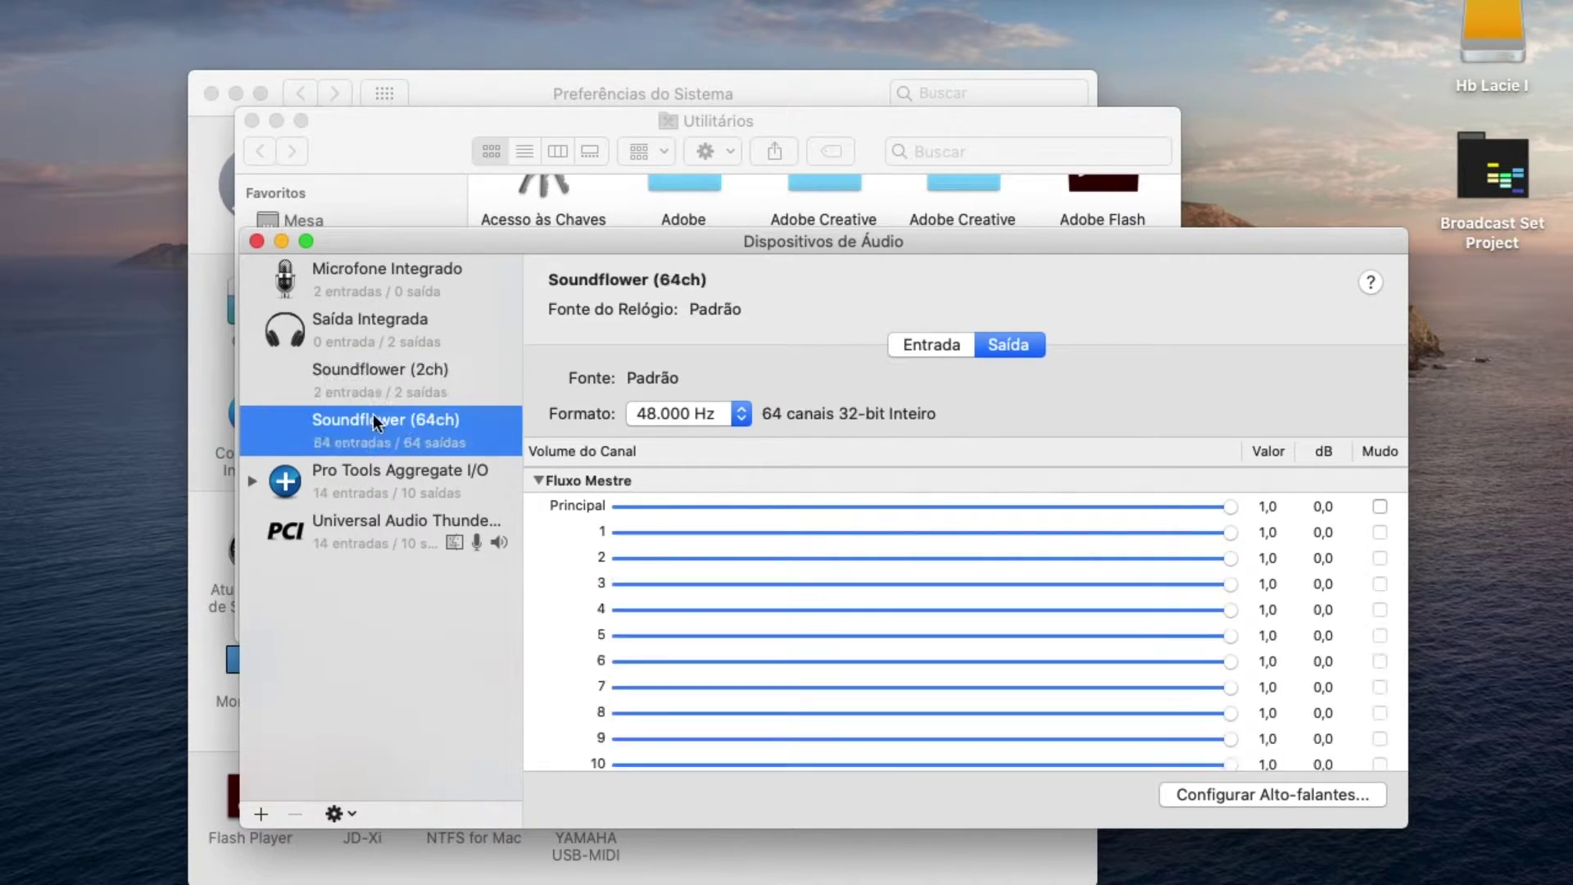
left_click(382, 381)
left_click(374, 426)
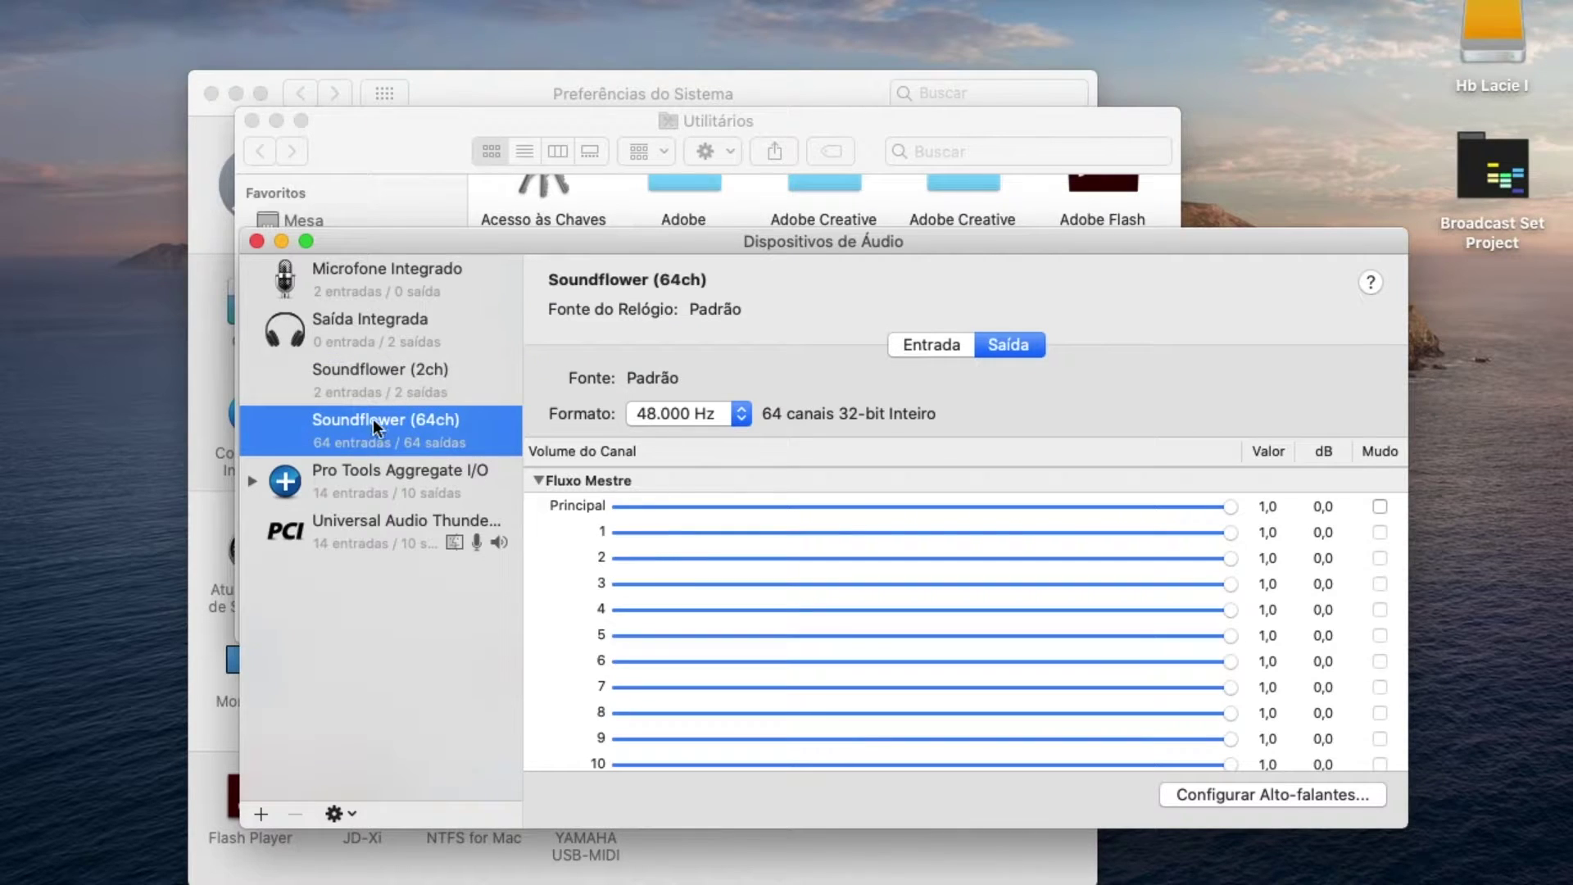
left_click(376, 376)
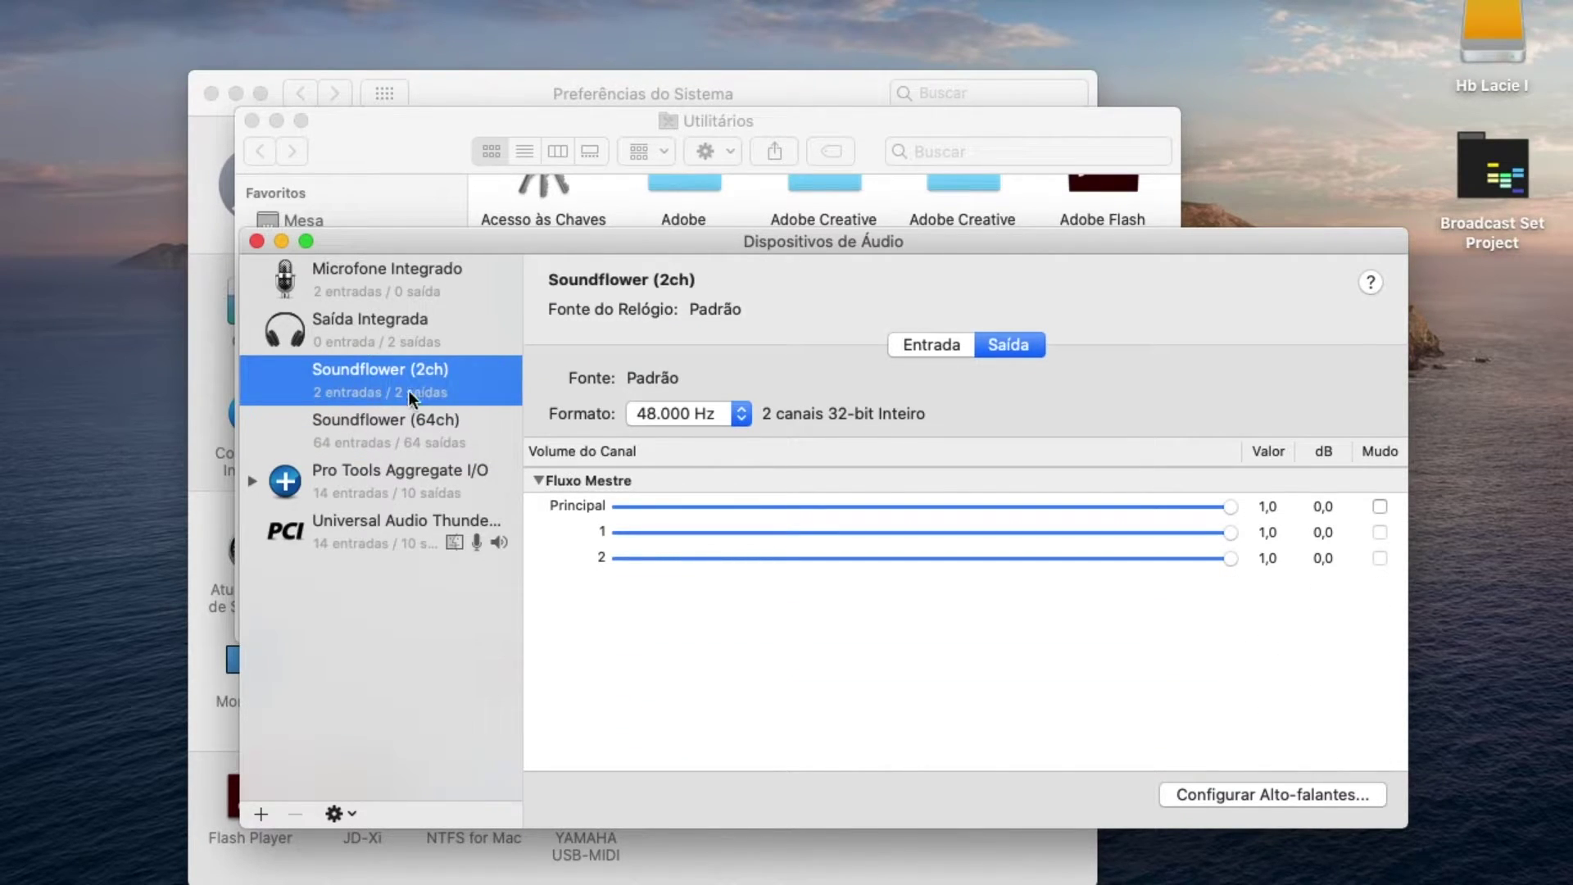
left_click(342, 442)
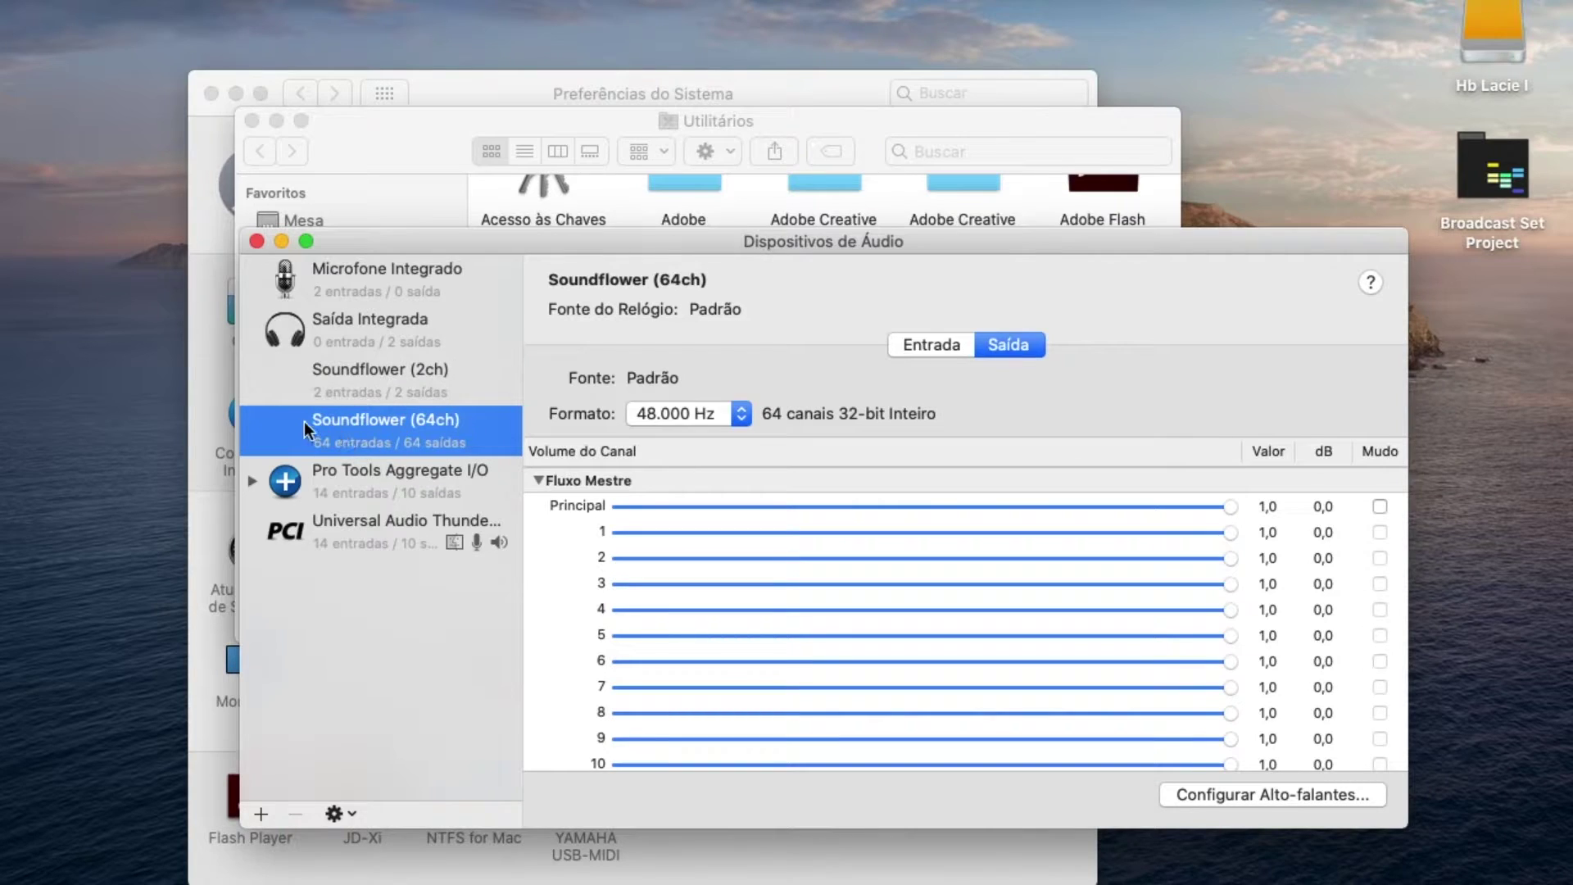
left_click(377, 369)
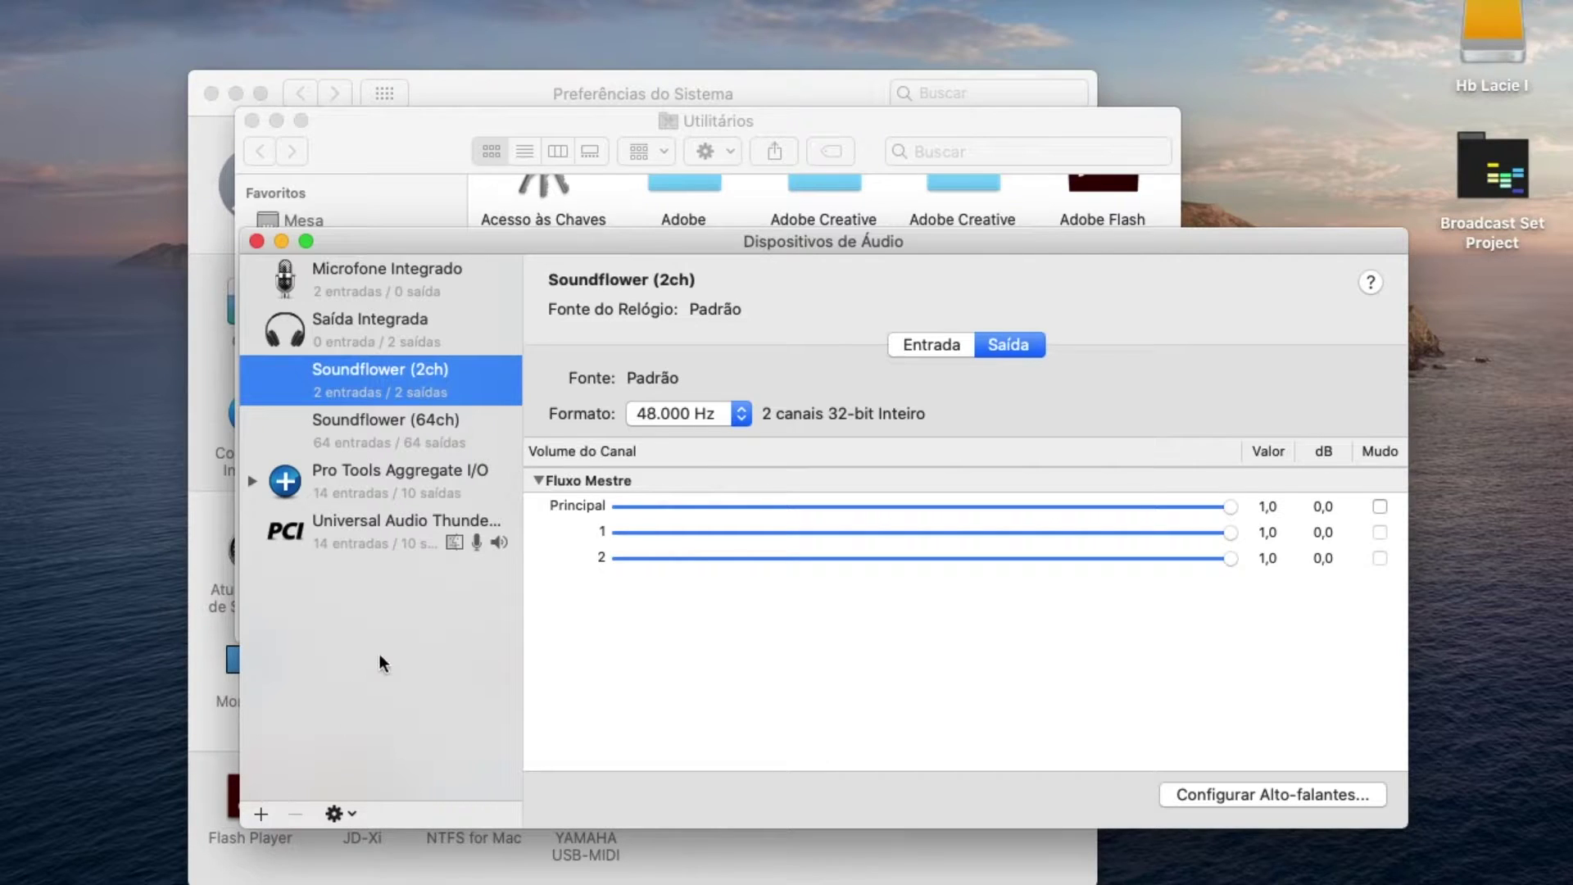
Step: Create an aggregate device that uses Universal Audio Thunderbolt and Soundflower (2ch)
left_click(260, 814)
left_click(313, 710)
left_click(260, 815)
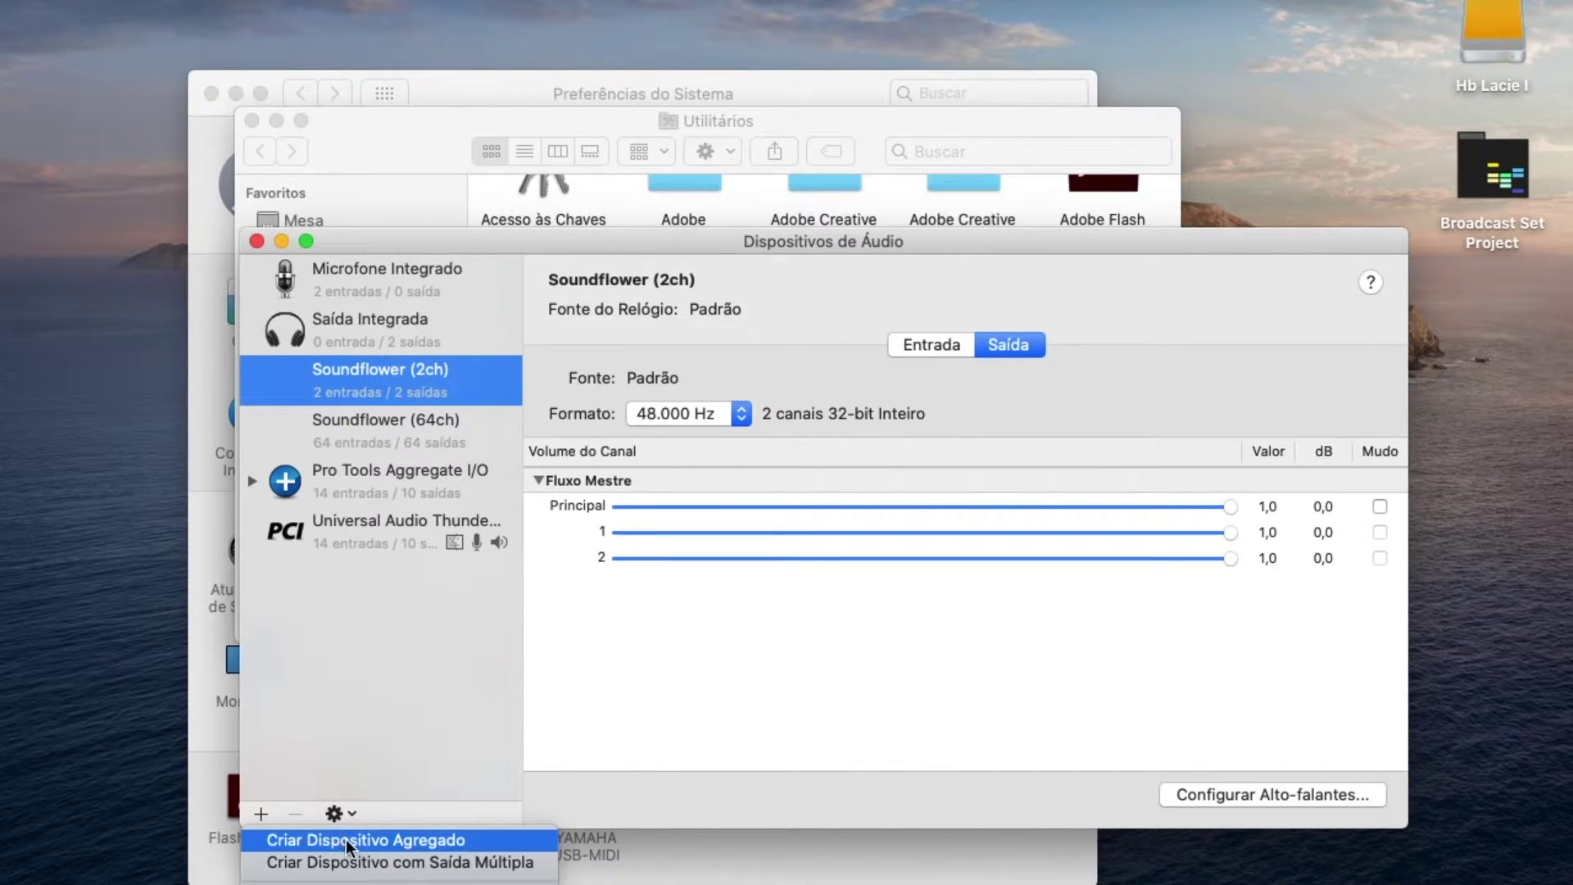
left_click(386, 840)
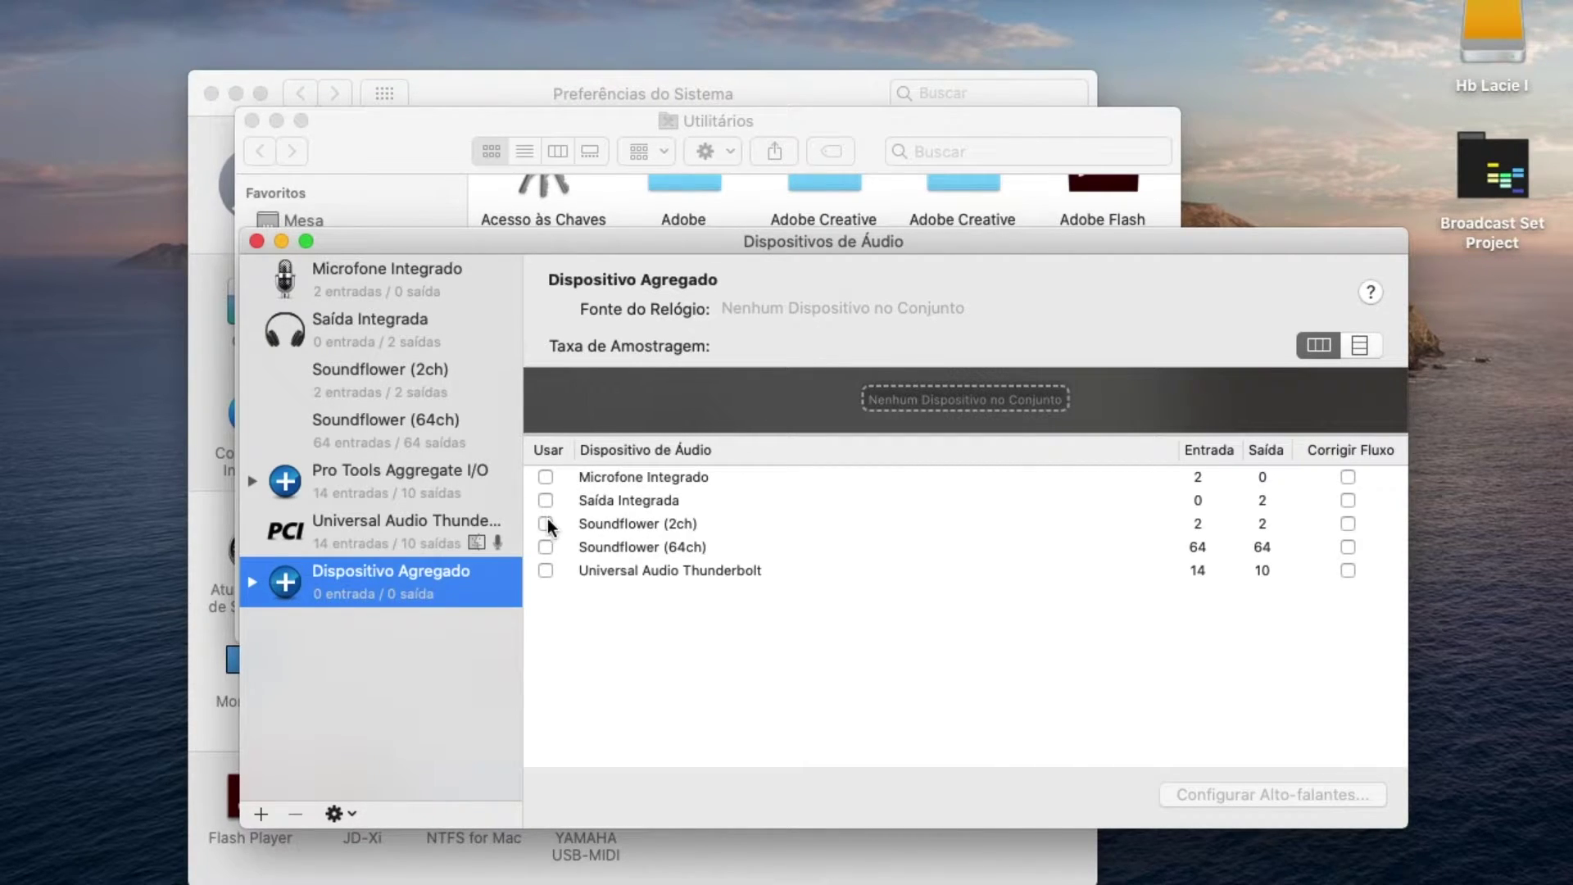
left_click(546, 571)
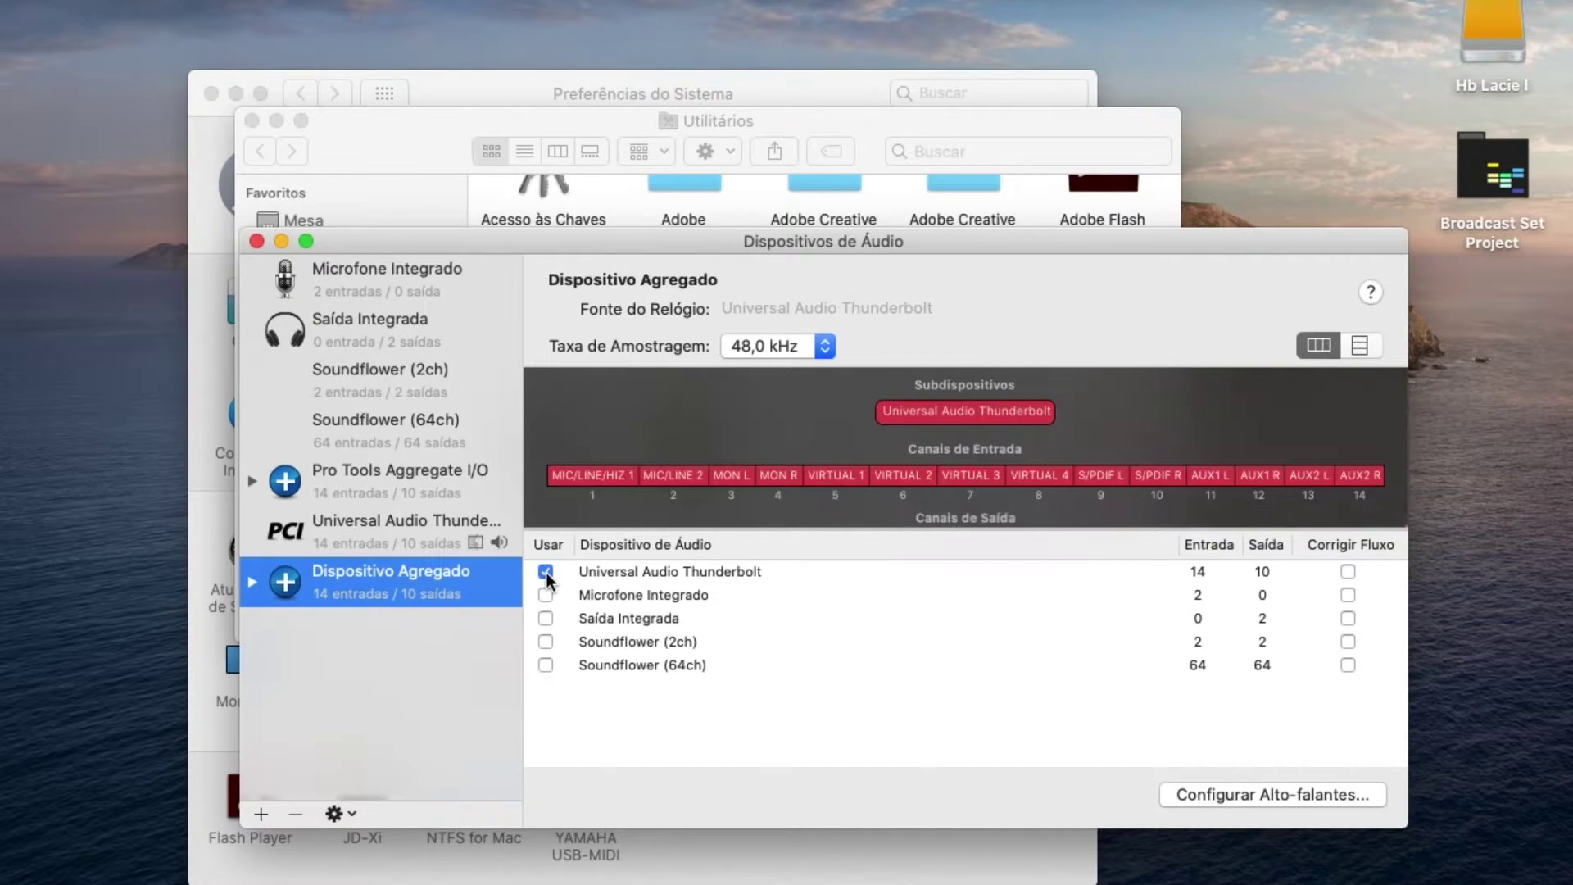
left_click(545, 641)
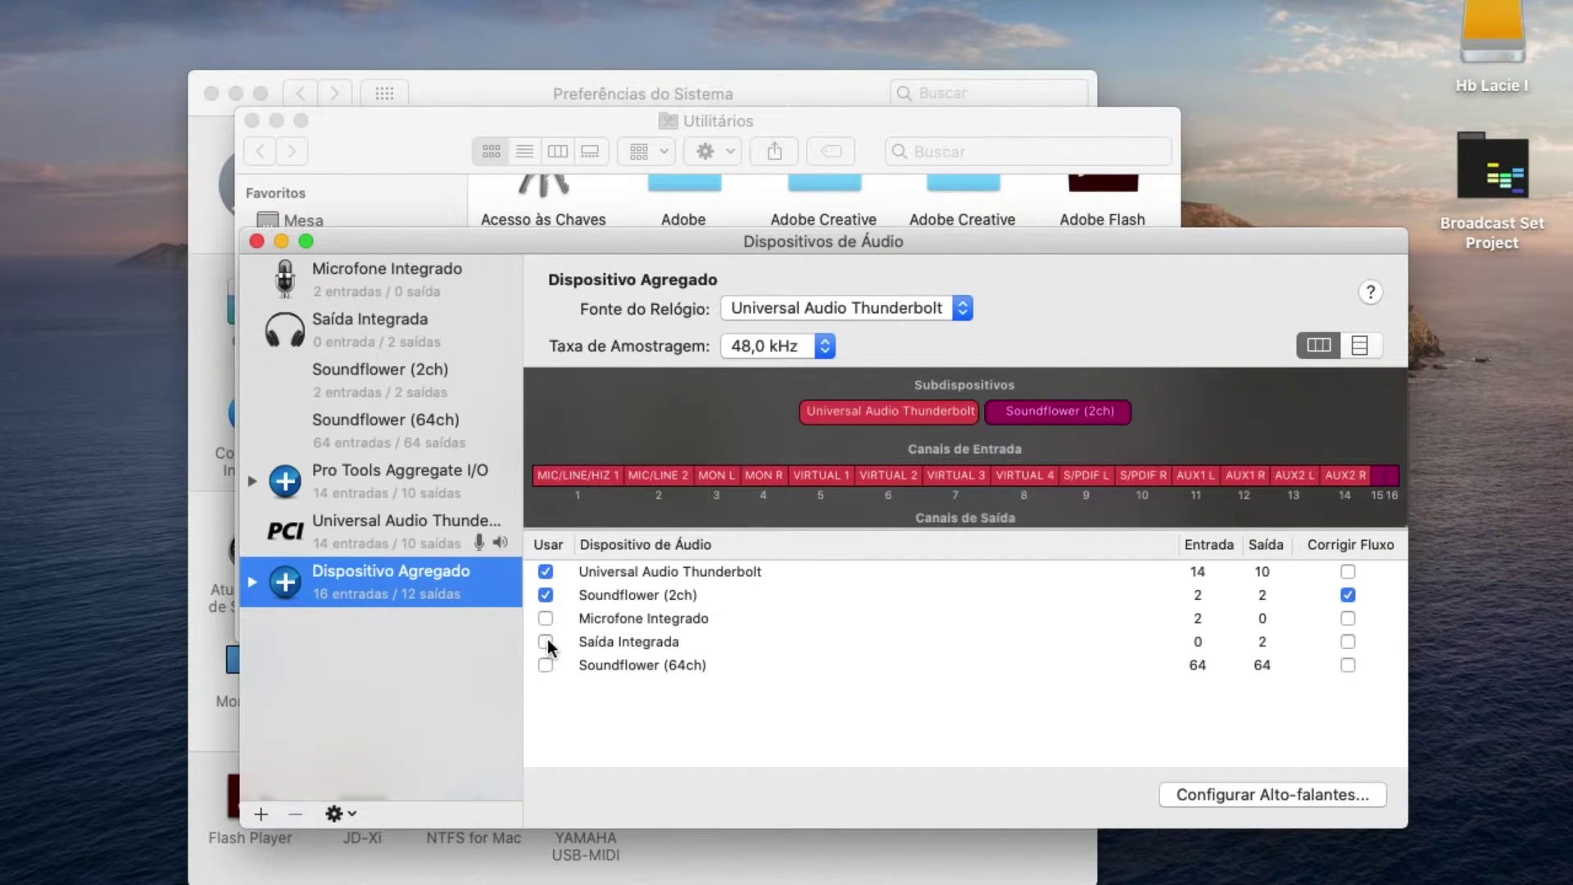
Step: Examine the aggregate device's subdevices and its input and output channel layout
scroll(996, 421, "down", 2)
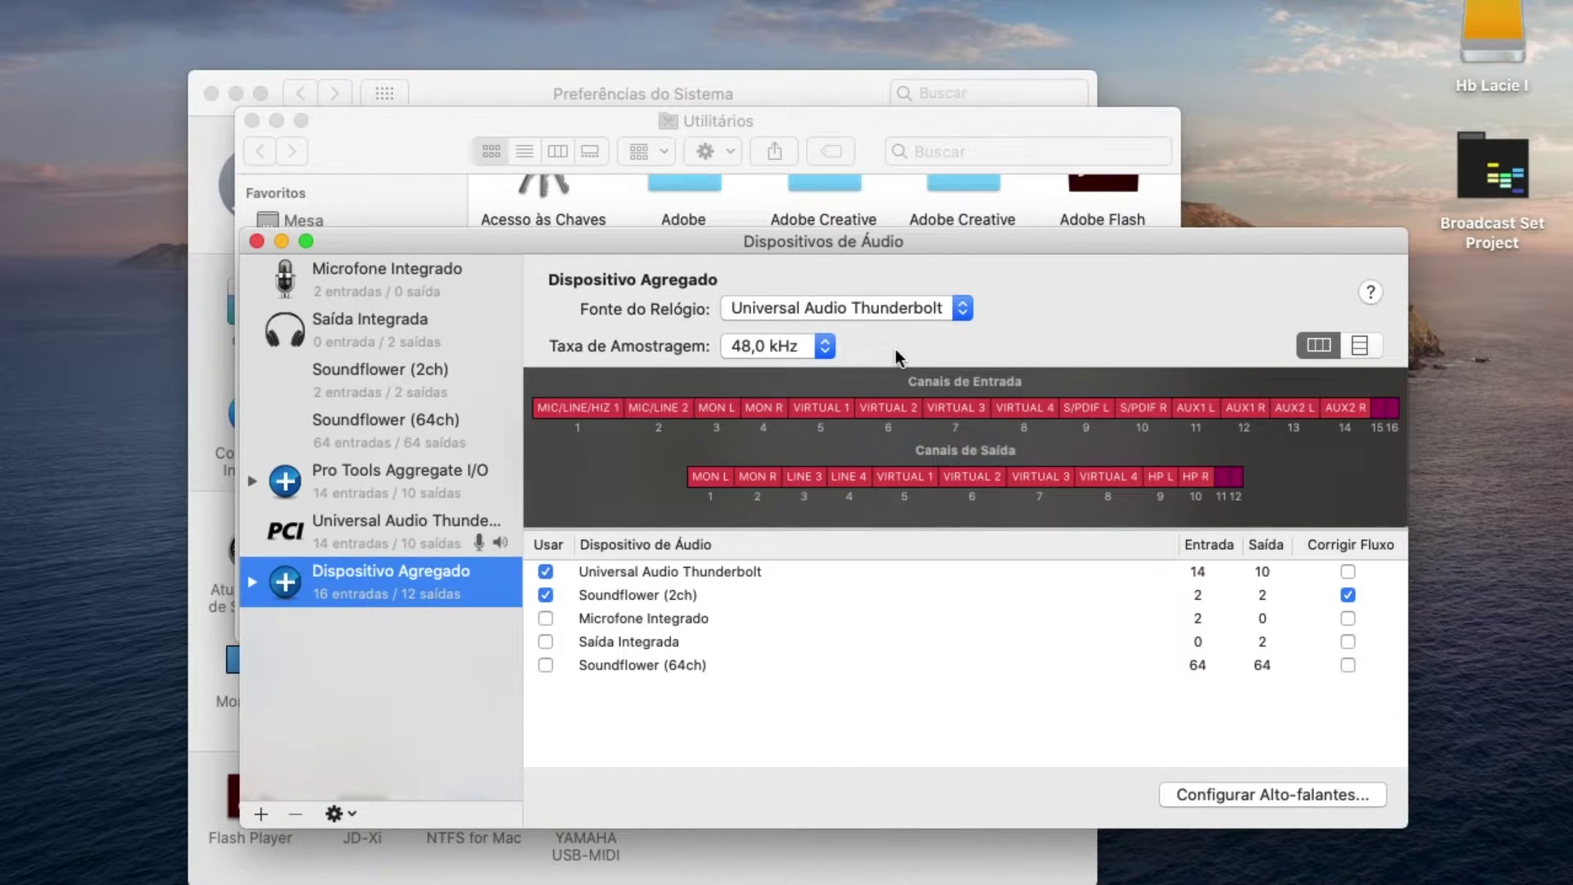
scroll(1122, 477, "up", 2)
scroll(1118, 469, "down", 2)
scroll(1118, 469, "up", 2)
scroll(1117, 469, "down", 2)
scroll(1118, 469, "up", 2)
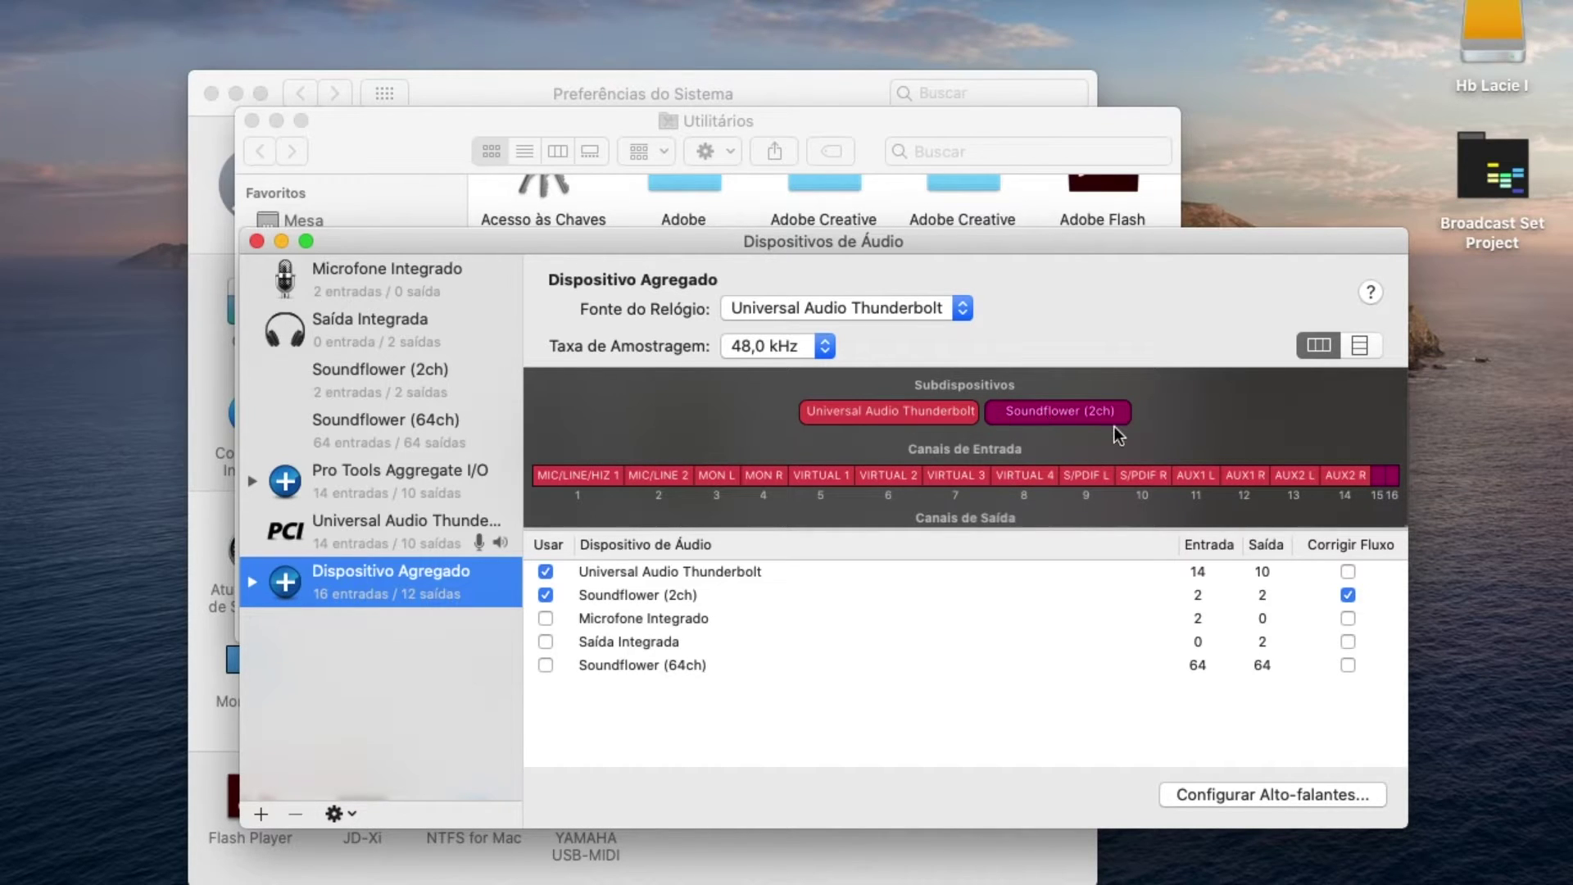
scroll(1116, 432, "down", 2)
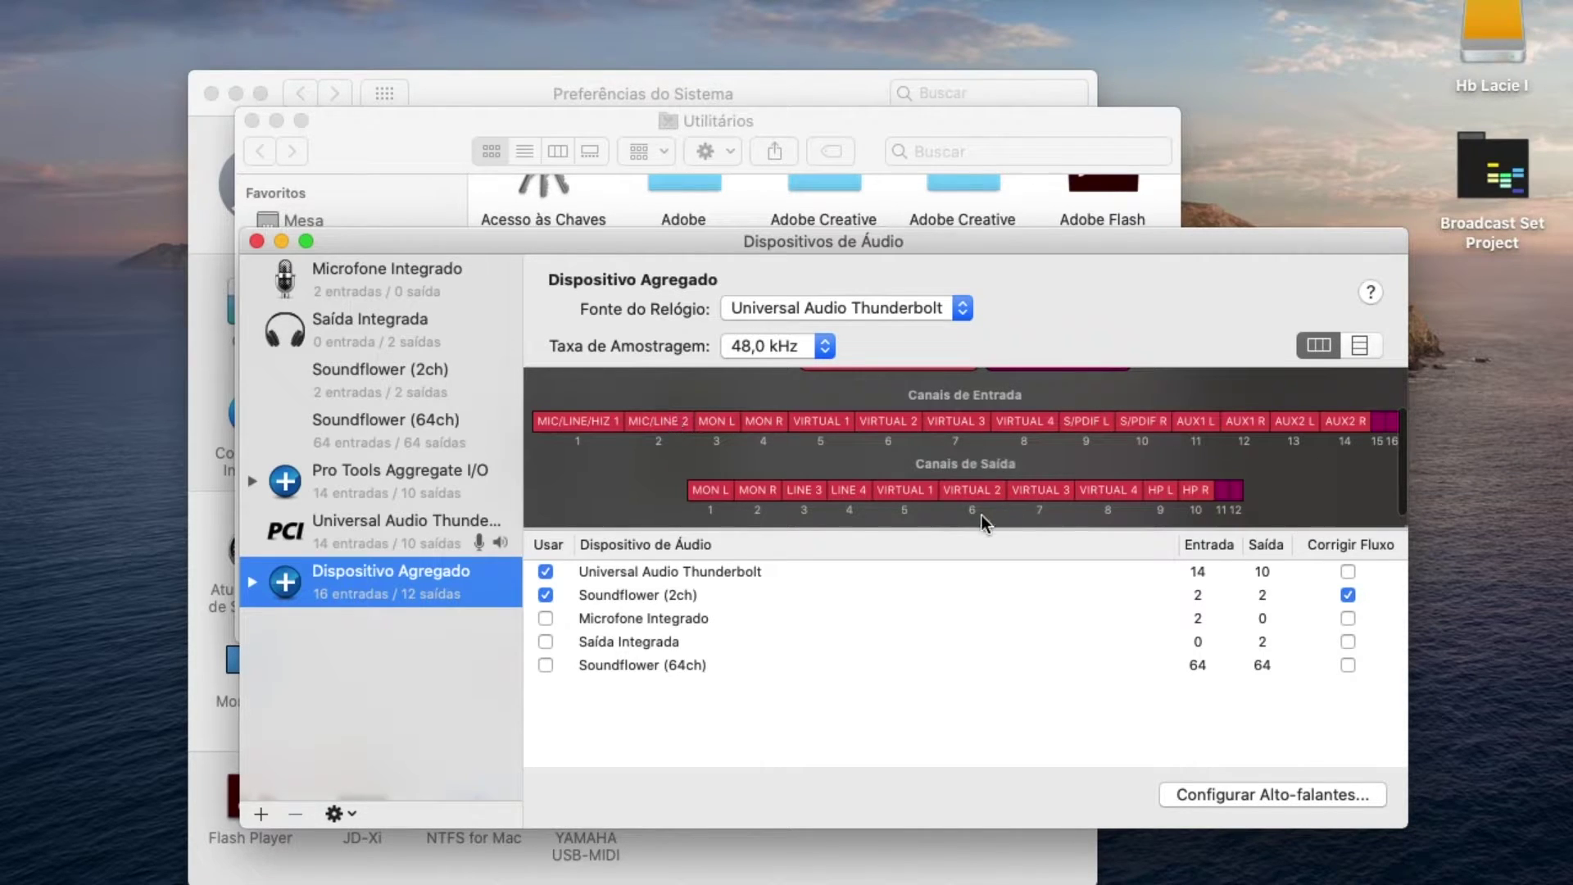
scroll(1192, 492, "down", 1)
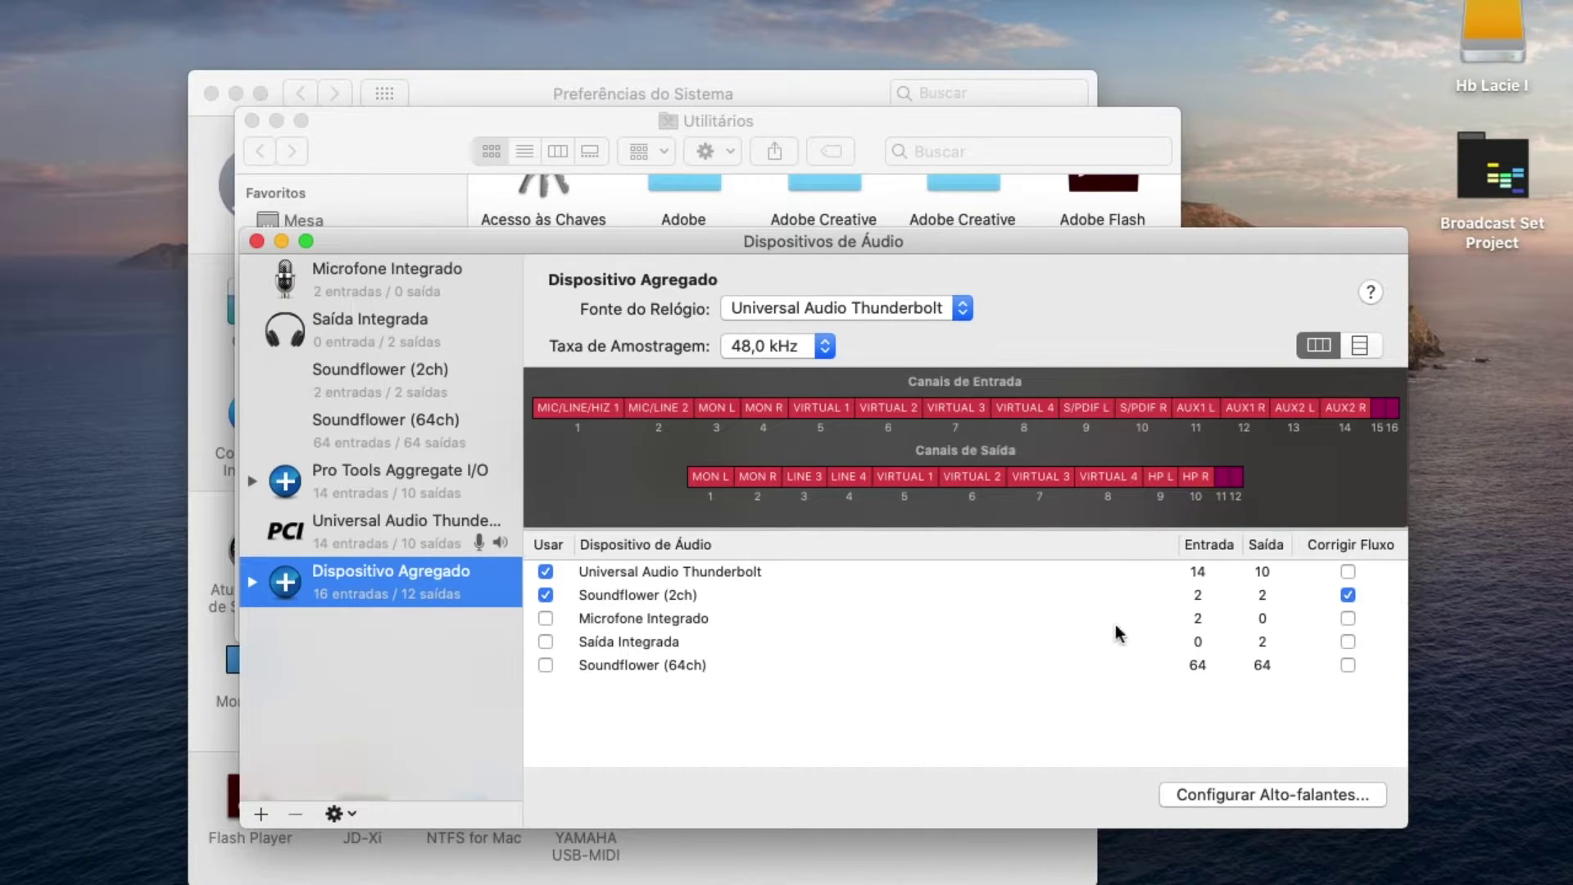
Step: Turn off drift correction for Soundflower (2ch) and rename the aggregate device Interface Virtual
left_click(1349, 597)
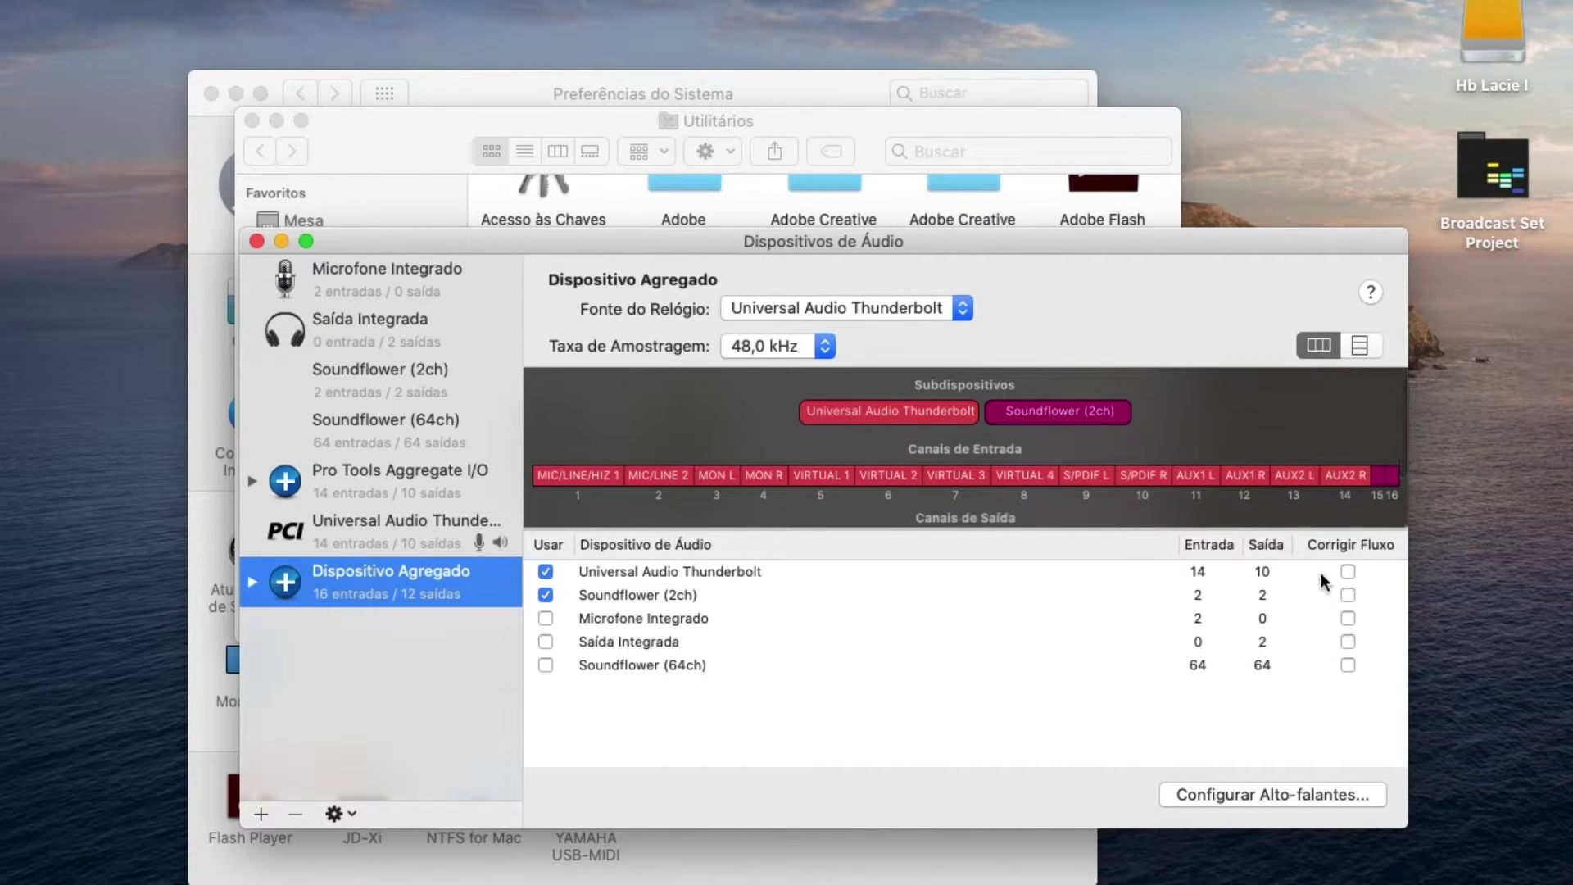
double_click(395, 577)
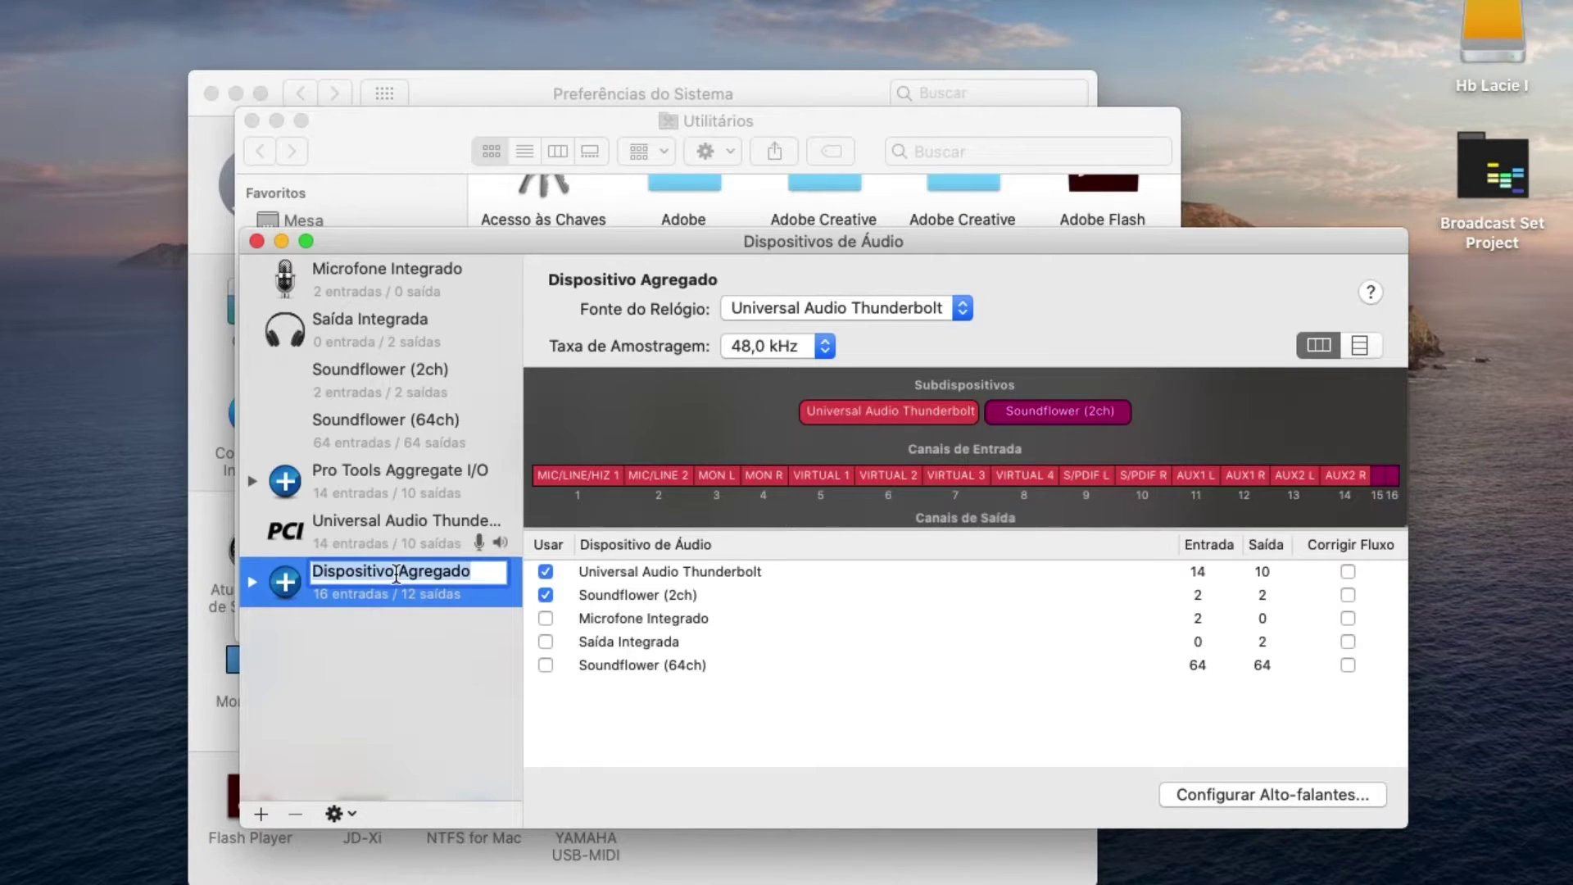
type("Interface ")
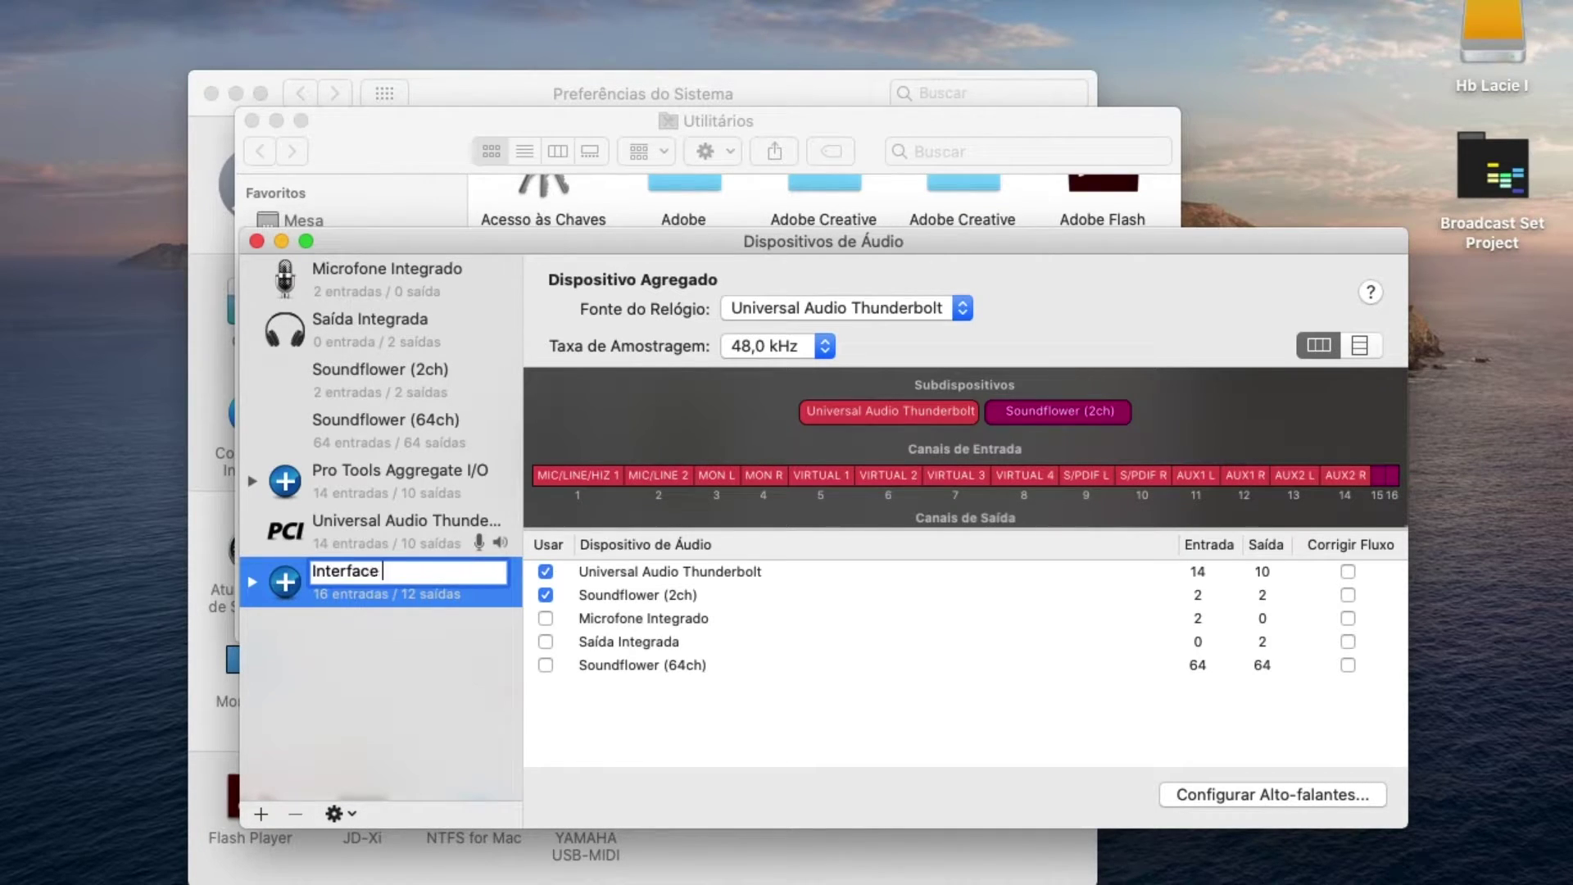
type("Virtual")
key("Return")
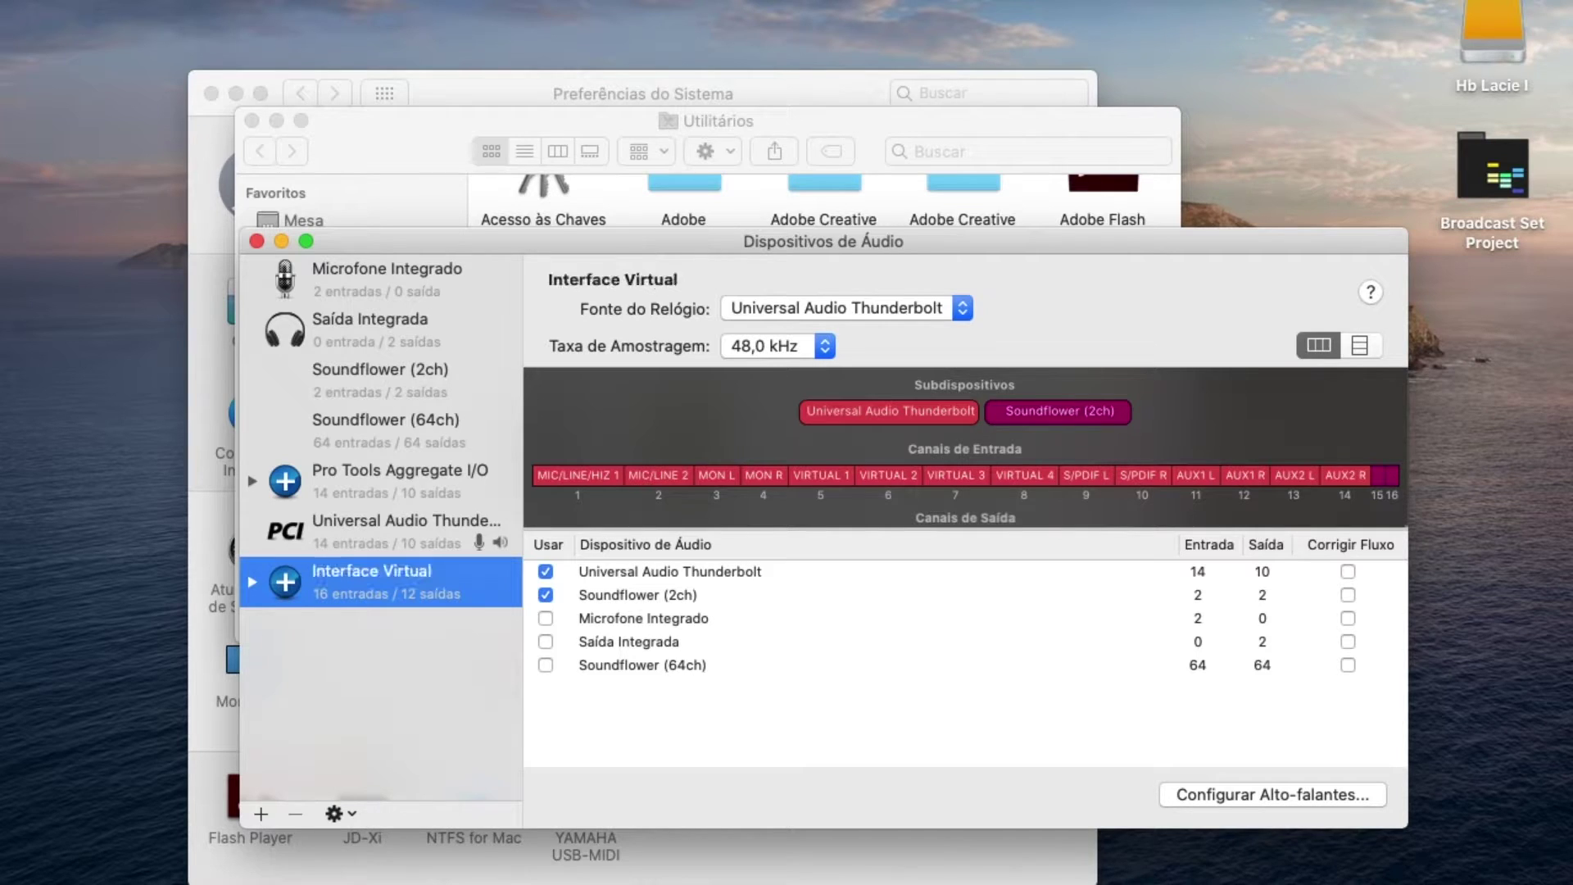
Step: Close the audio devices, Utilitários and Preferências do Sistema windows, and launch Ableton Live
left_click(256, 242)
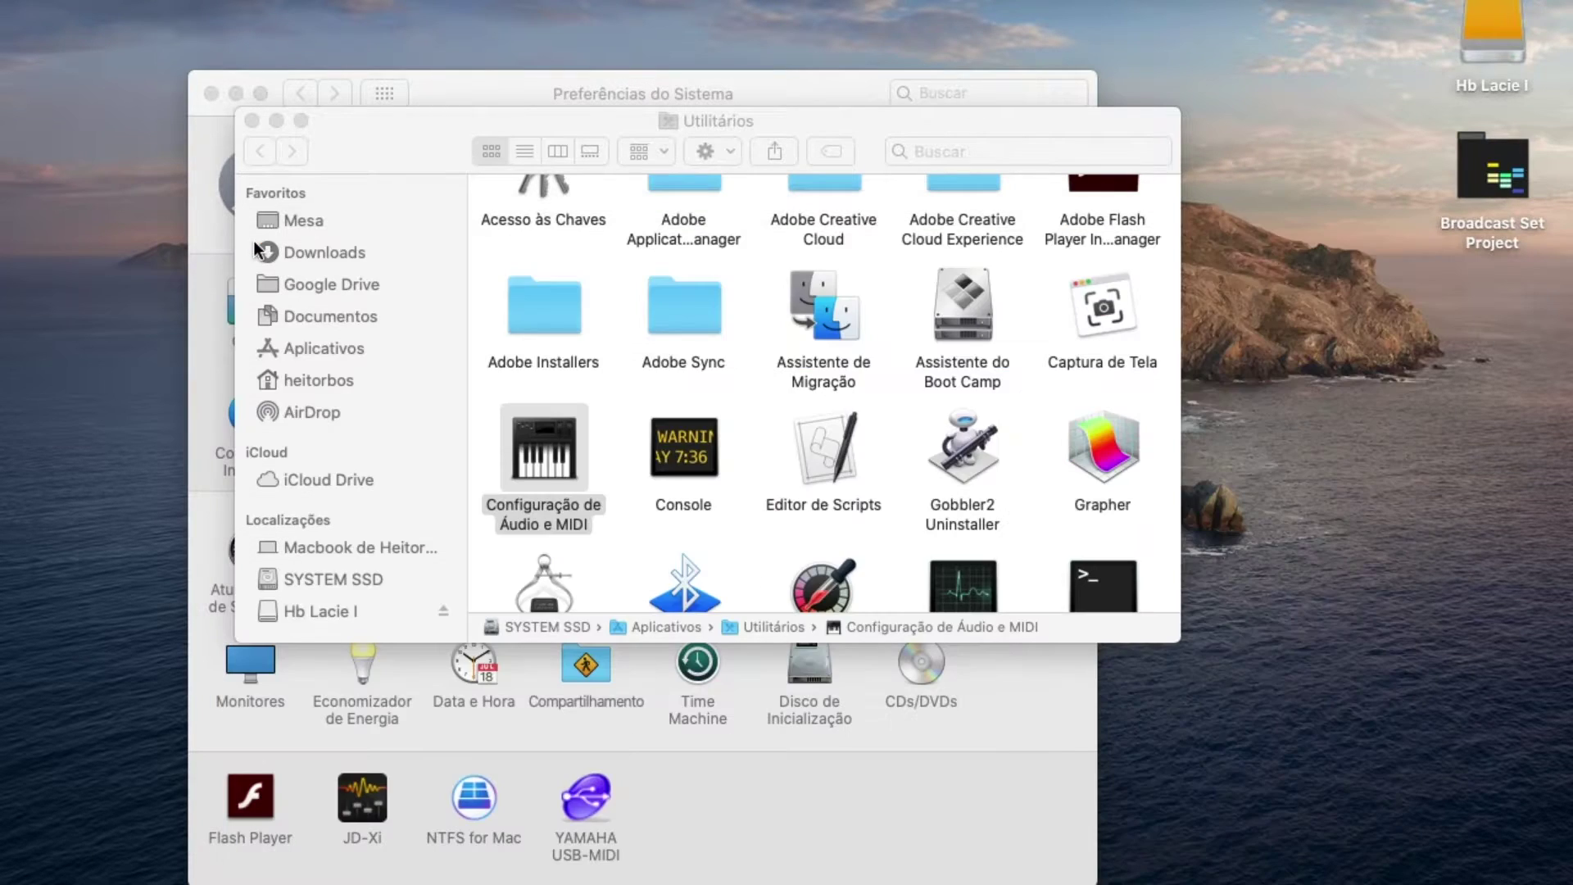
left_click(252, 121)
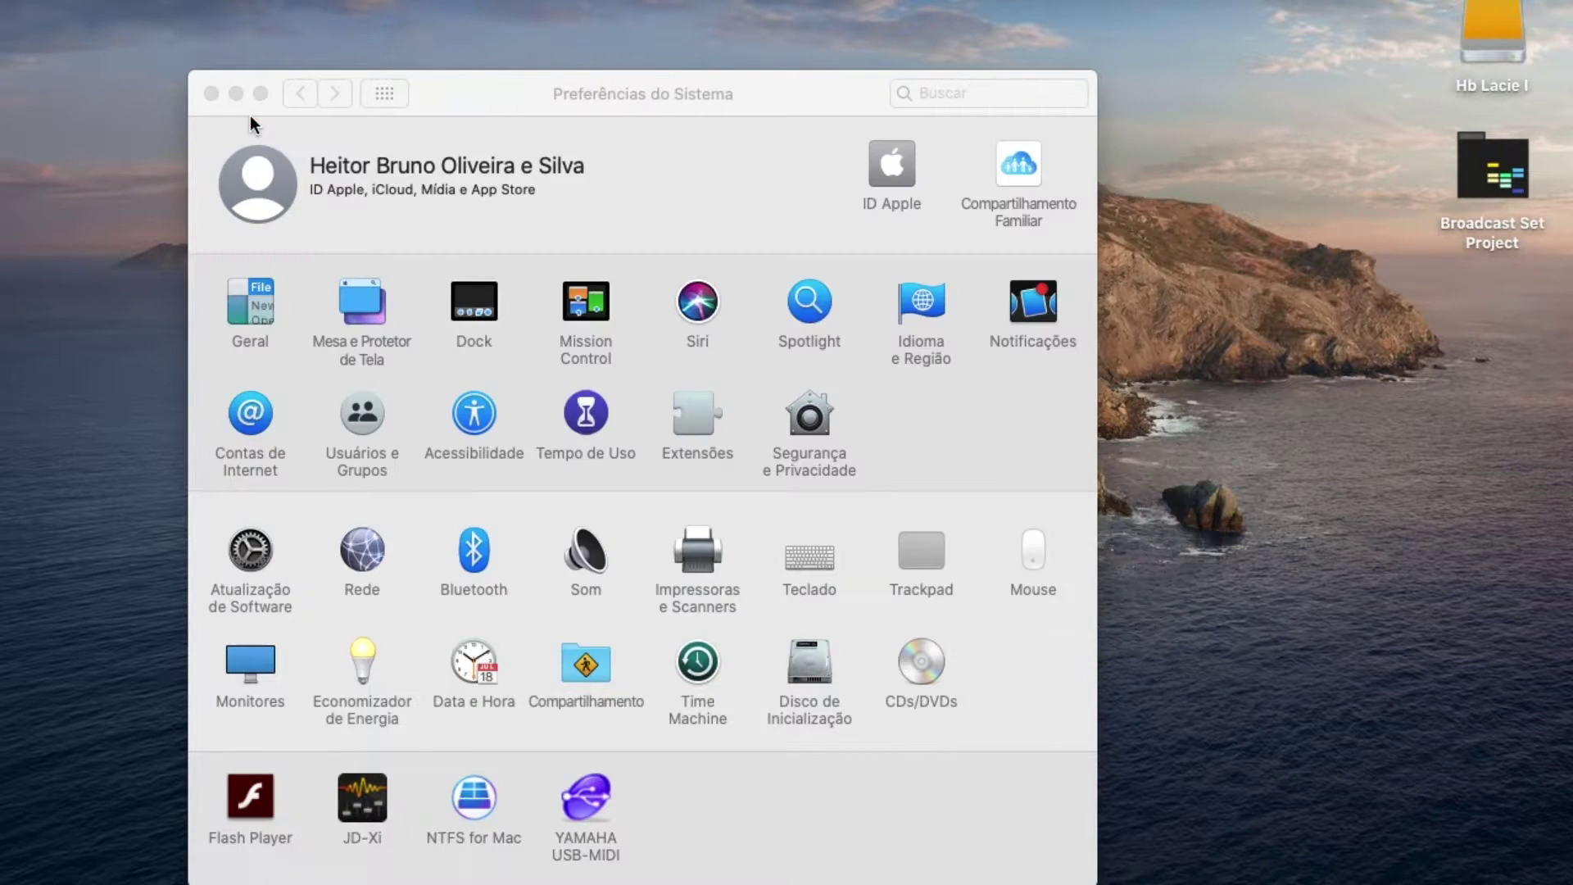
left_click(211, 94)
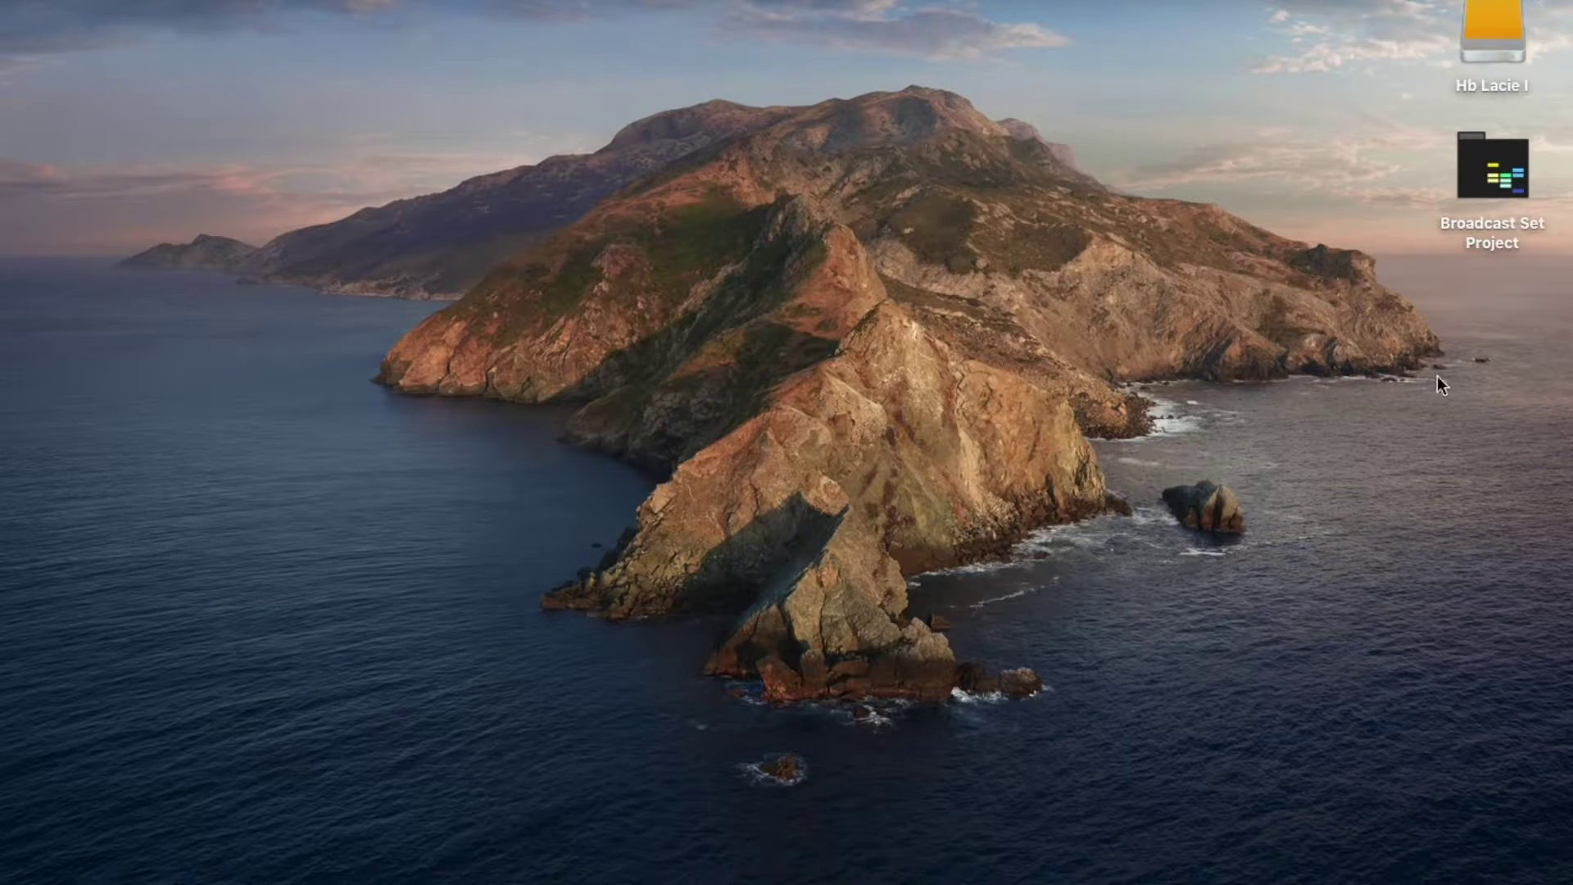
key("F4")
left_click(601, 111)
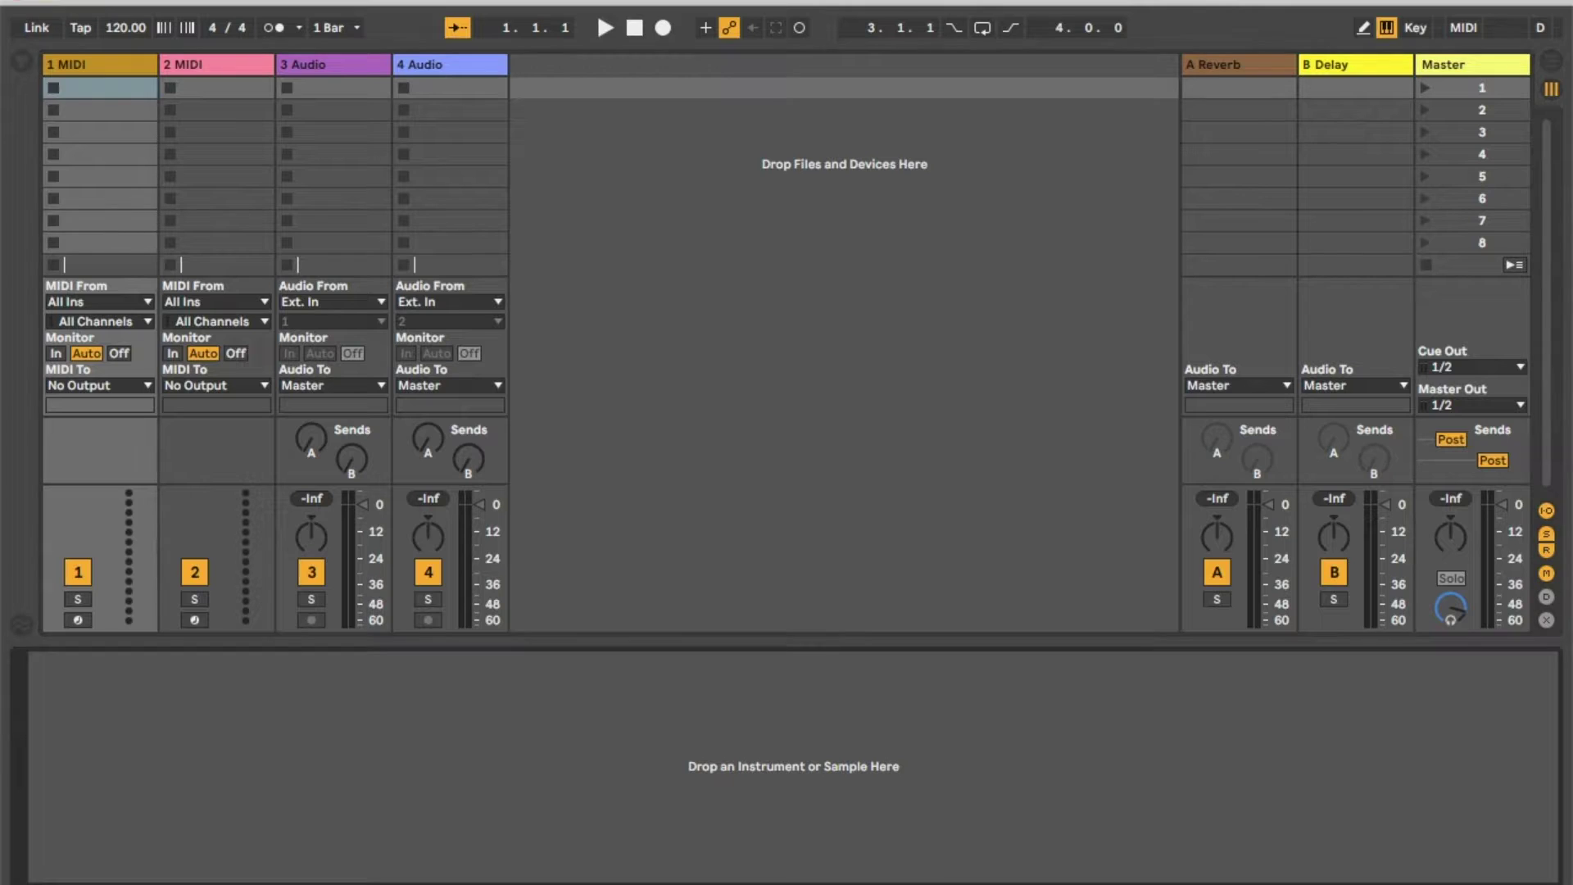
Step: Hide the detail view below the session and select the 1 MIDI track
key("ctrl+alt+l")
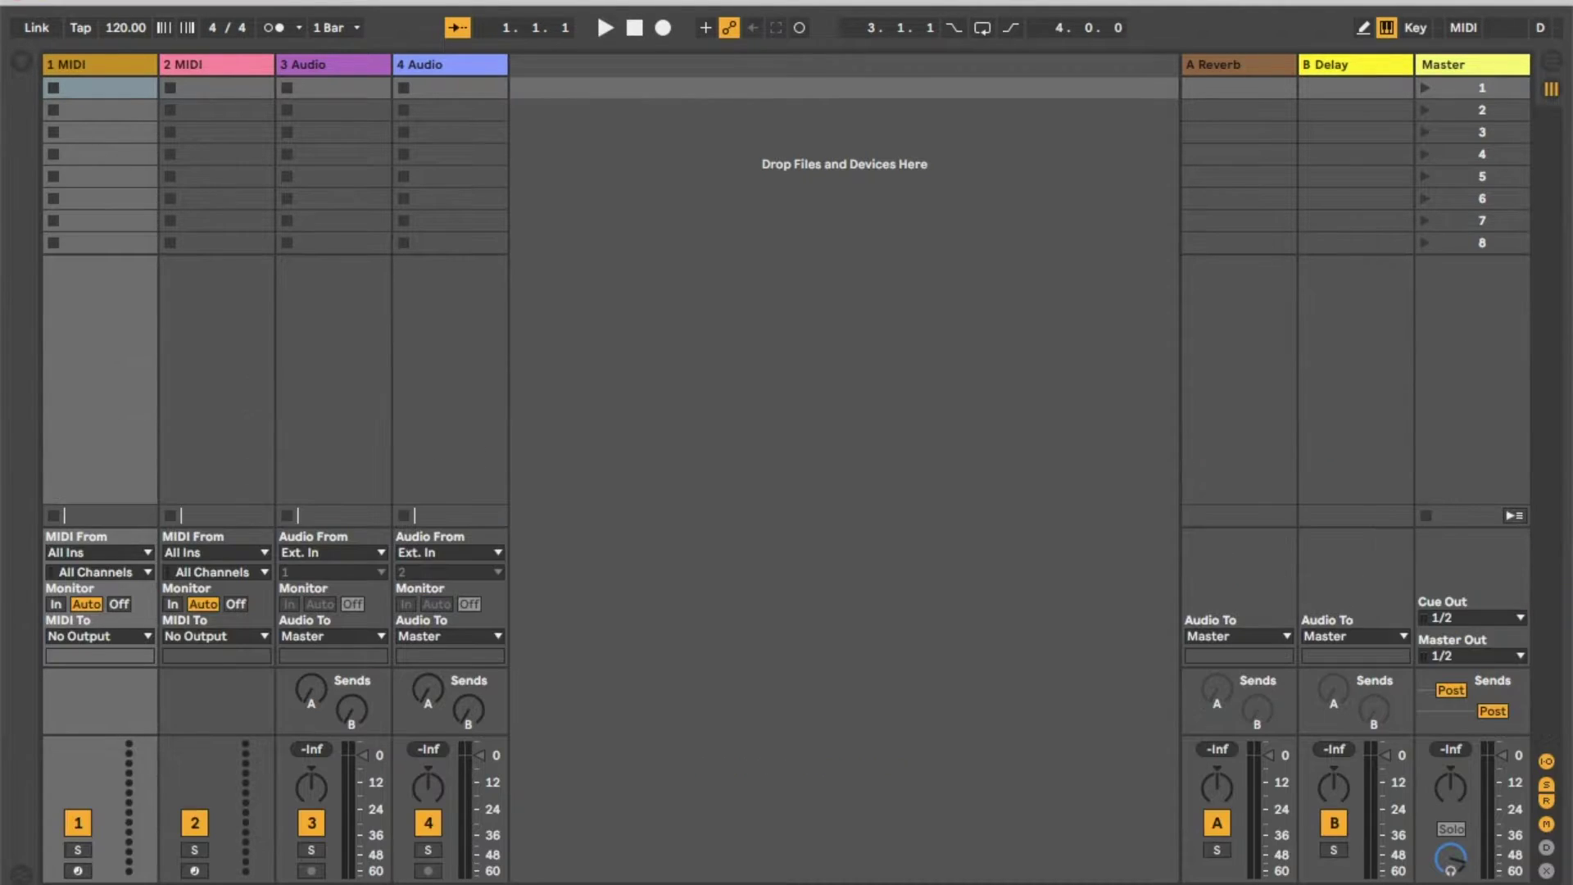
left_click(677, 229)
left_click(100, 64)
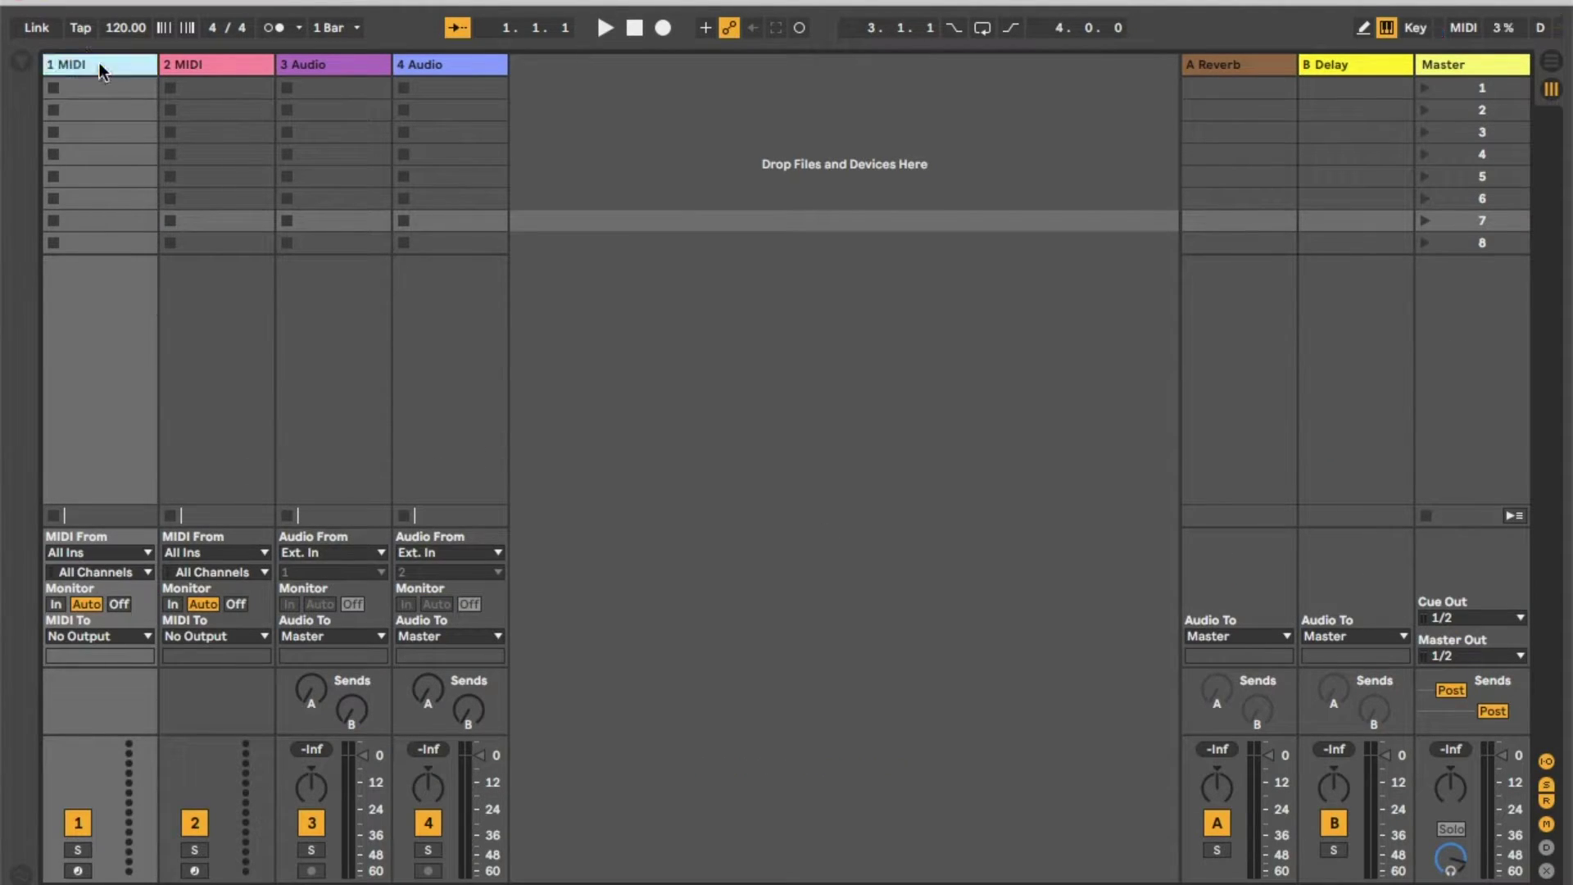
left_click(18, 62)
left_click(18, 64)
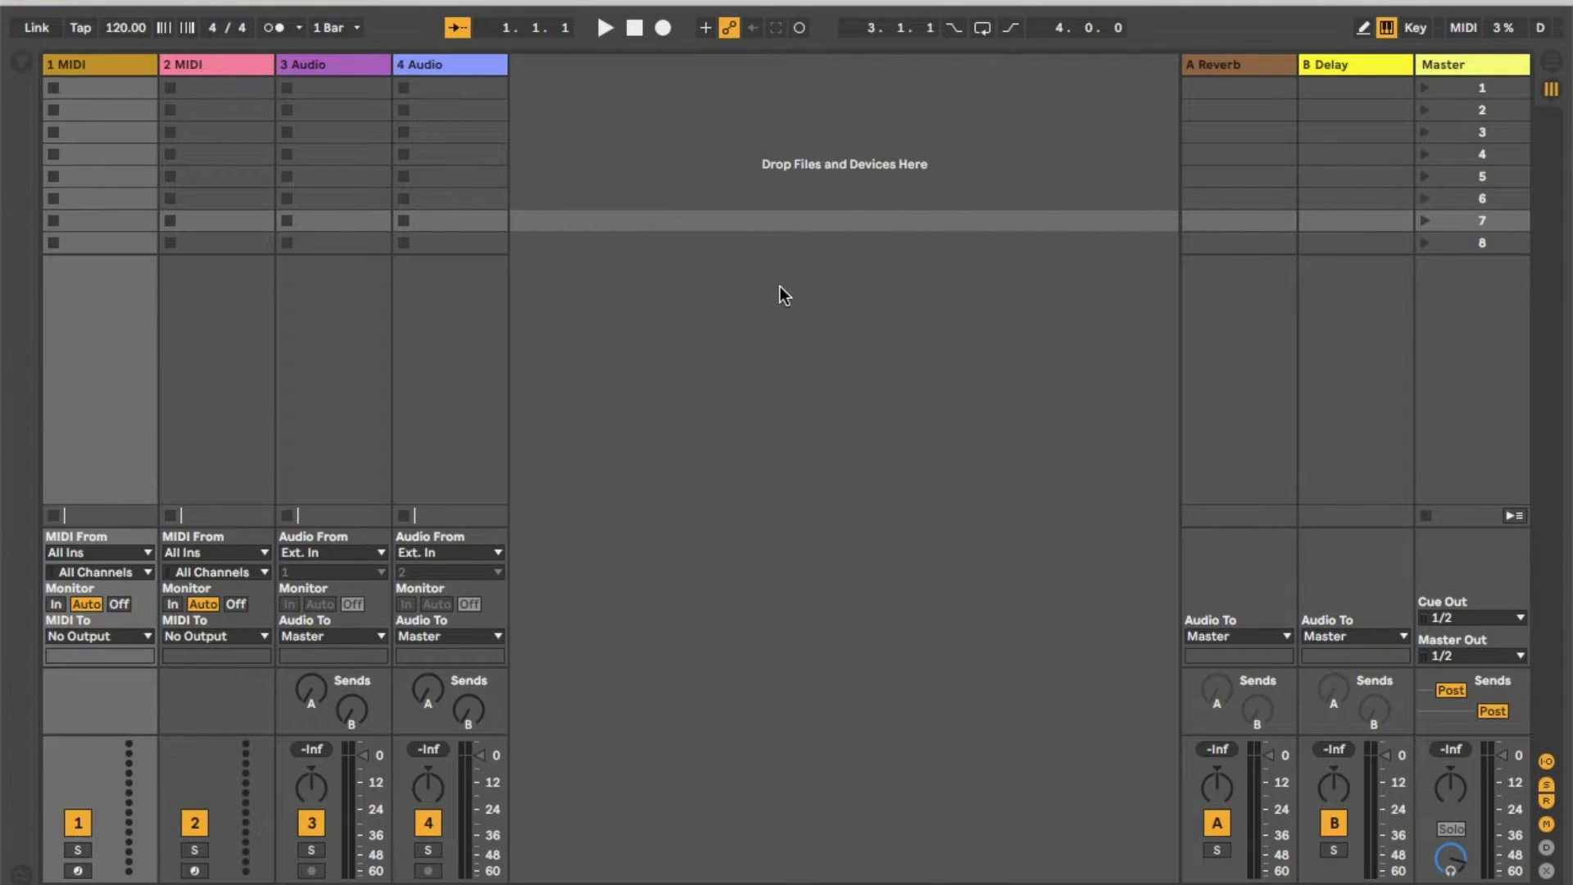
left_click(19, 61)
left_click(18, 61)
left_click(105, 64)
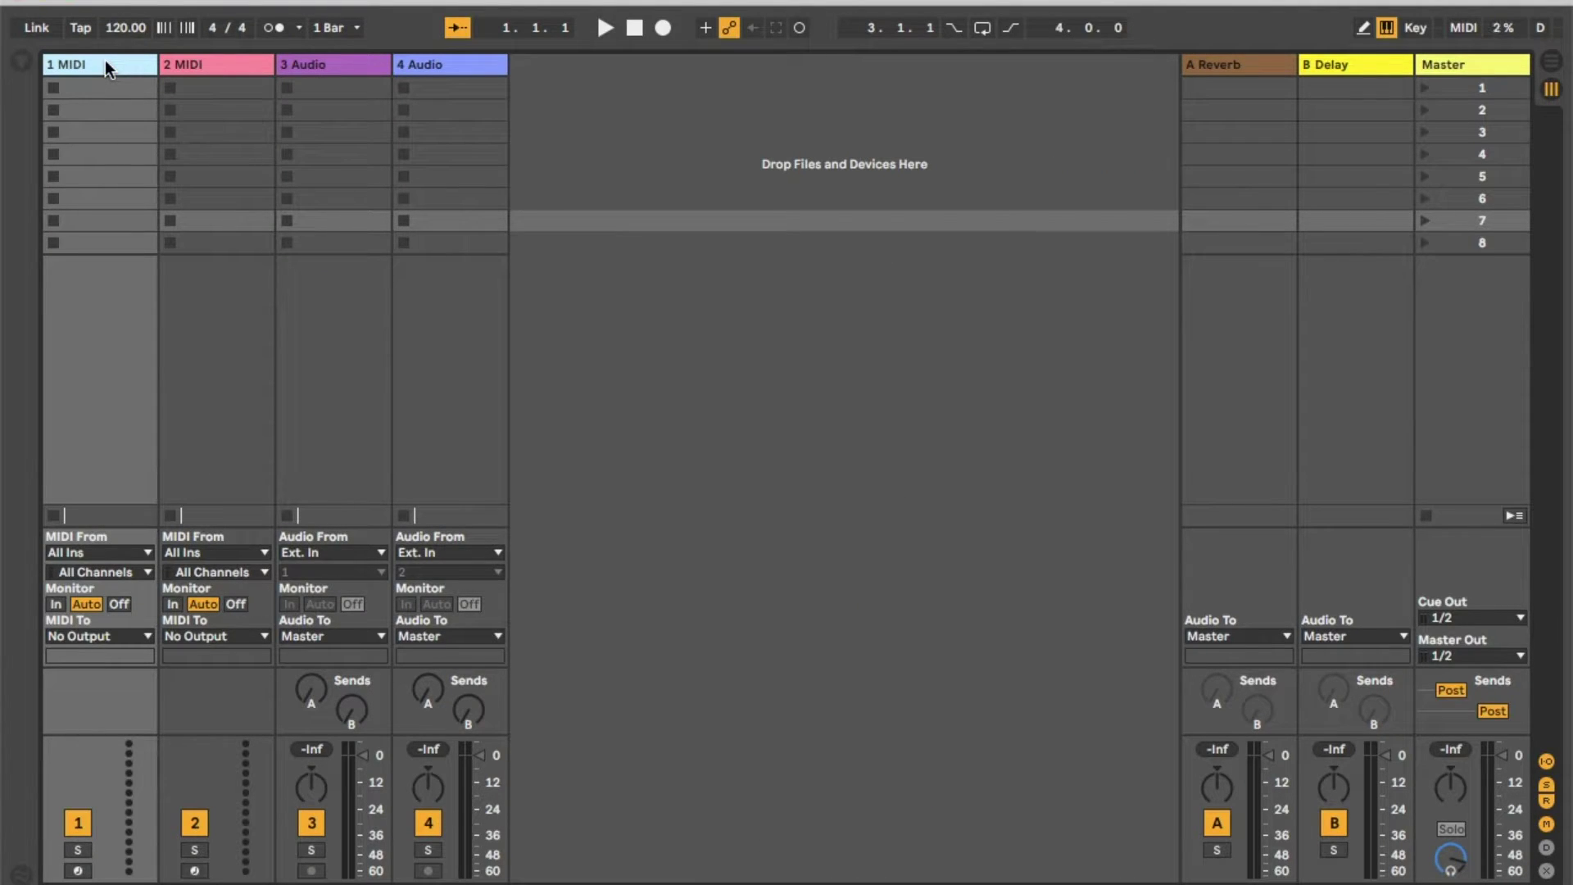
Step: Load the Grand Piano.adg preset from the Piano & Keys sounds onto the 1 MIDI track and hide the browser
left_click(20, 63)
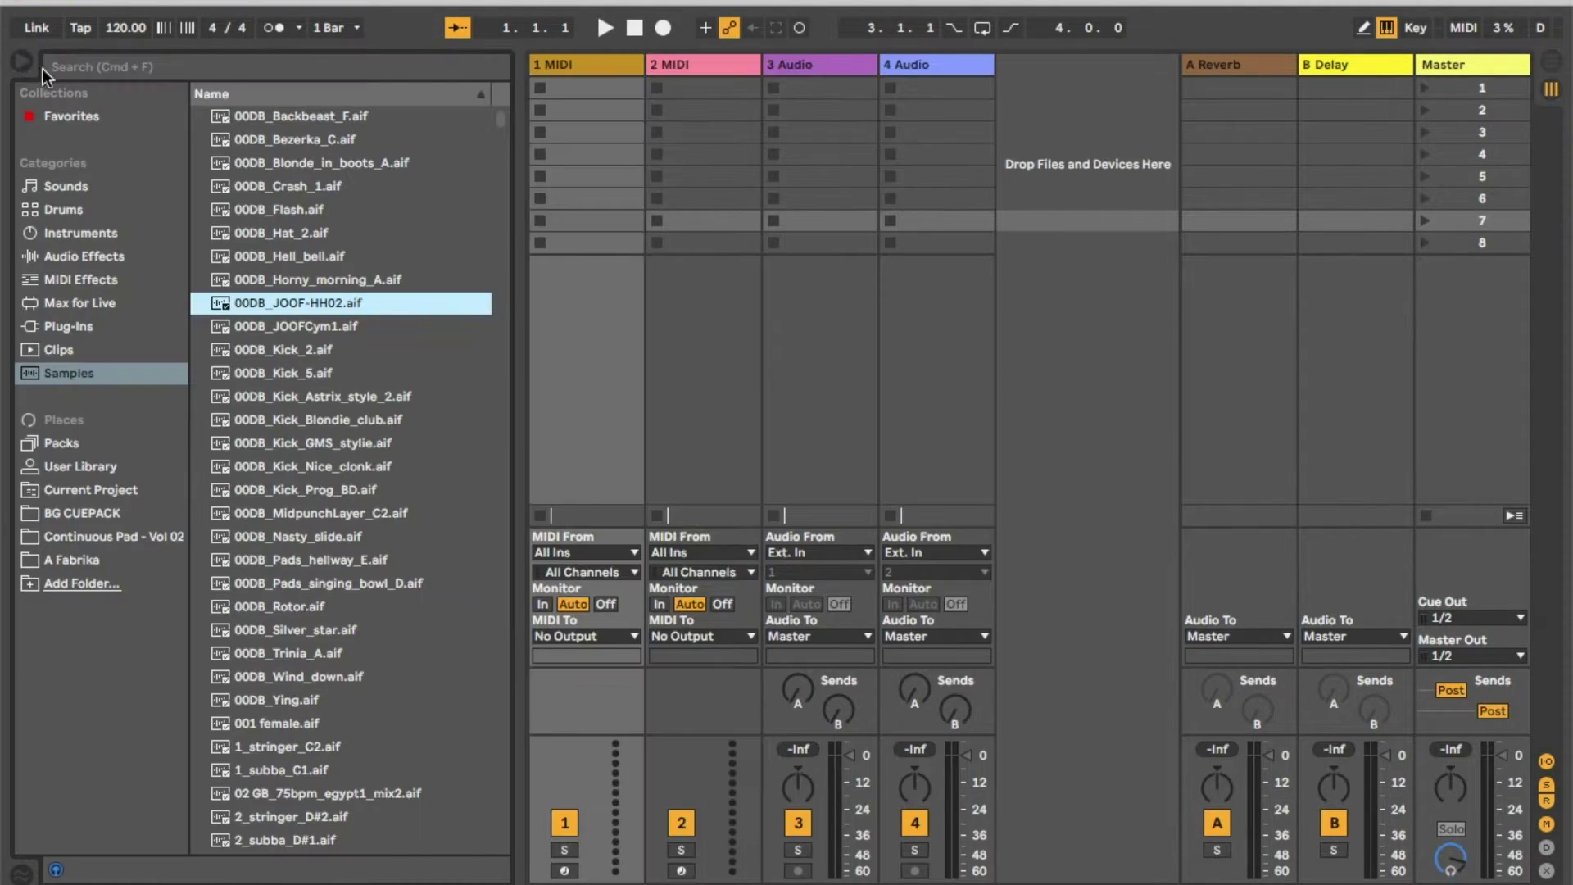
left_click(86, 232)
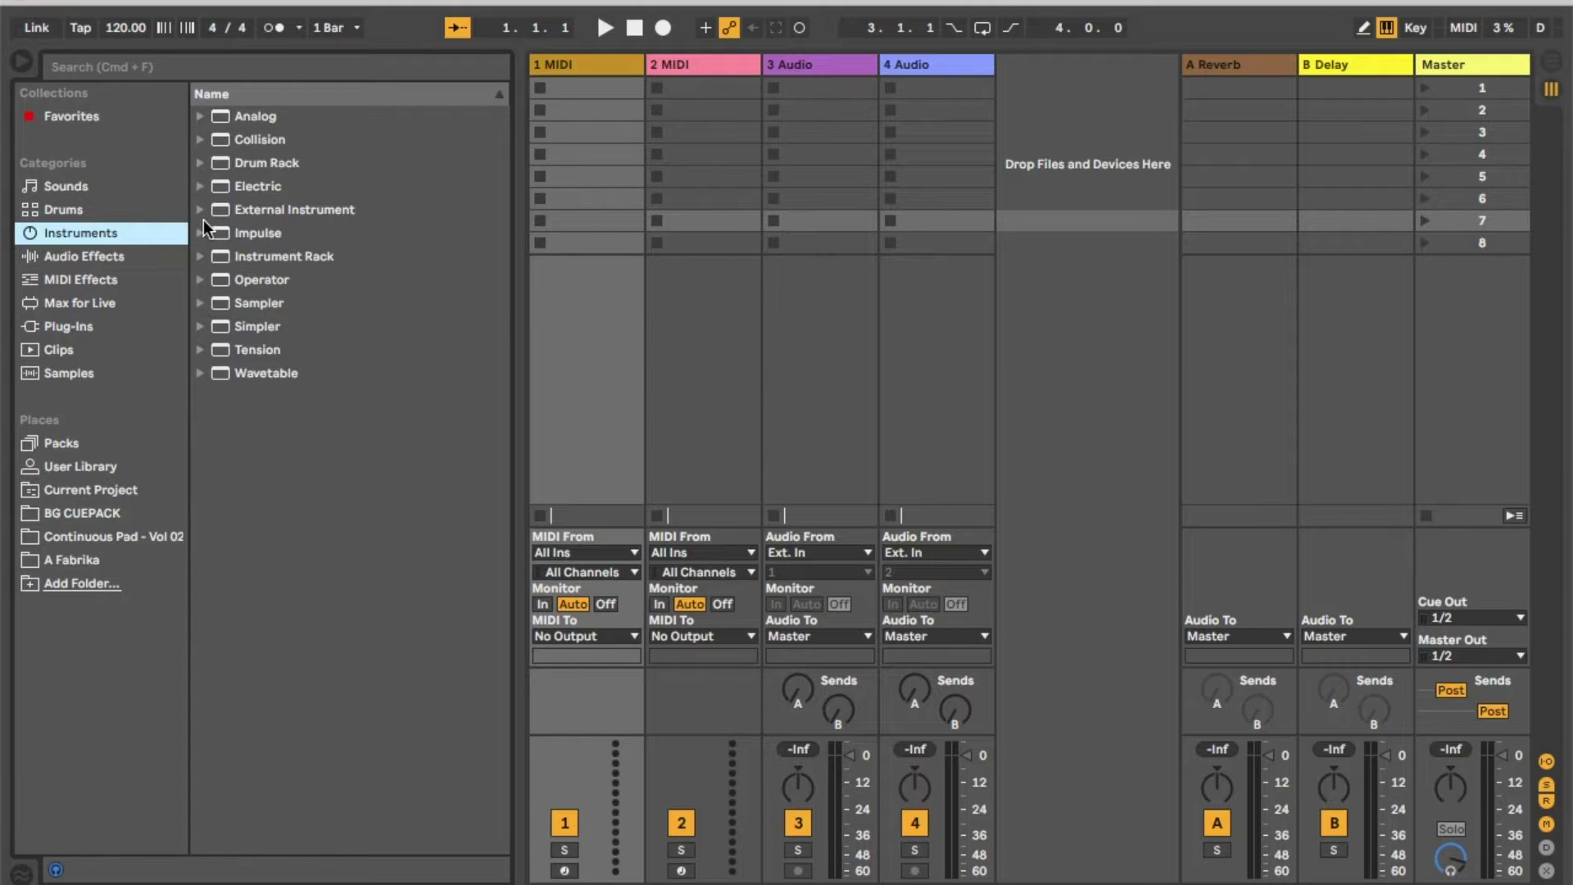
left_click(88, 187)
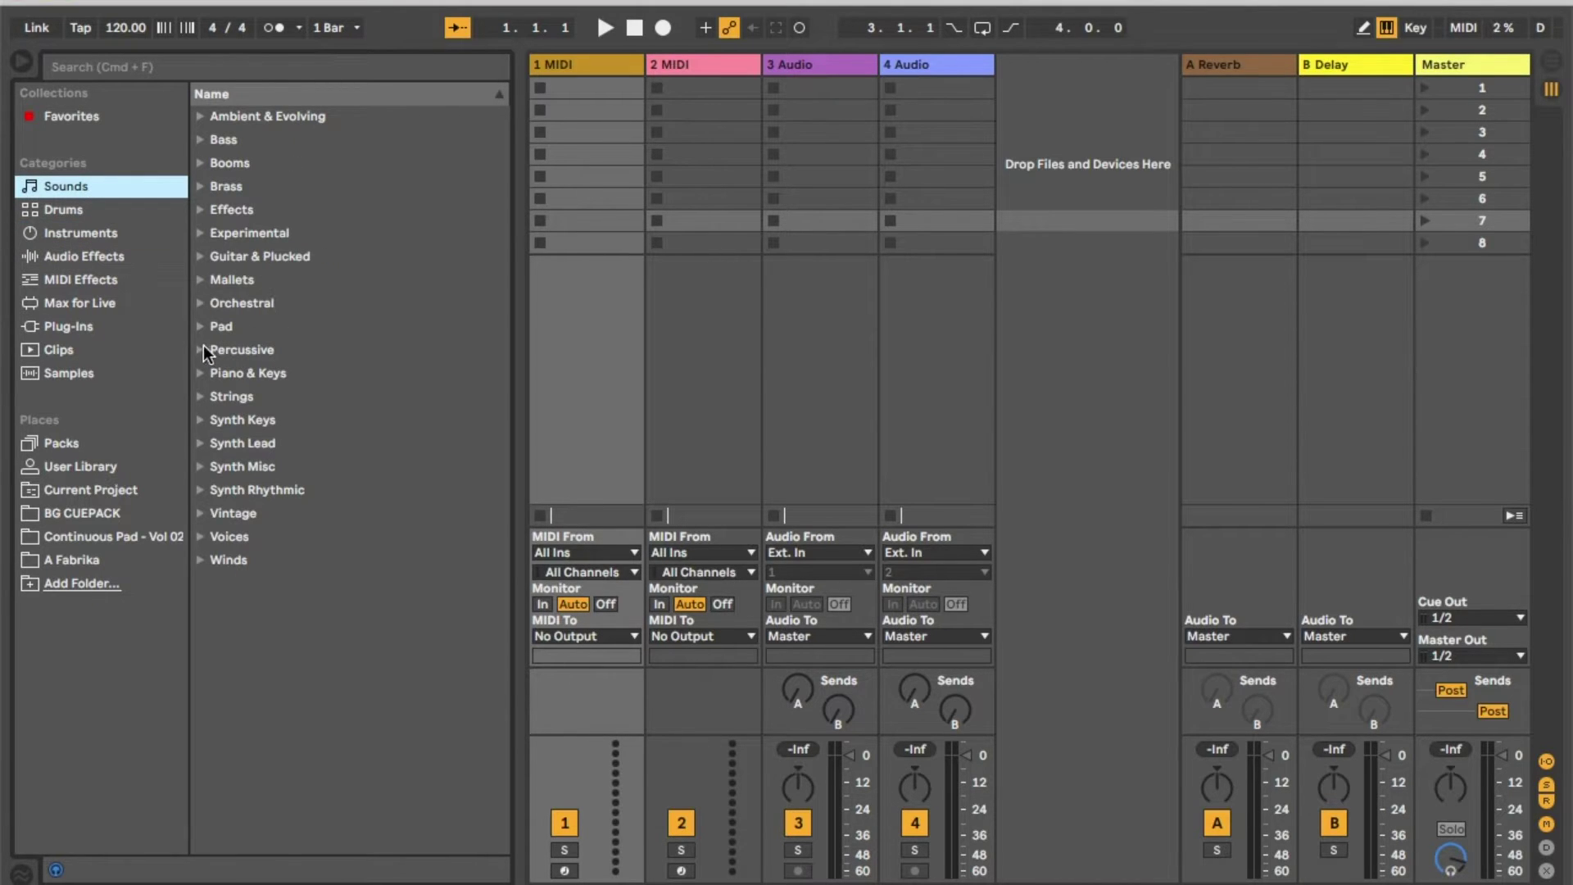
left_click(200, 373)
scroll(331, 532, "down", 20)
scroll(331, 532, "up", 8)
scroll(331, 532, "up", 10)
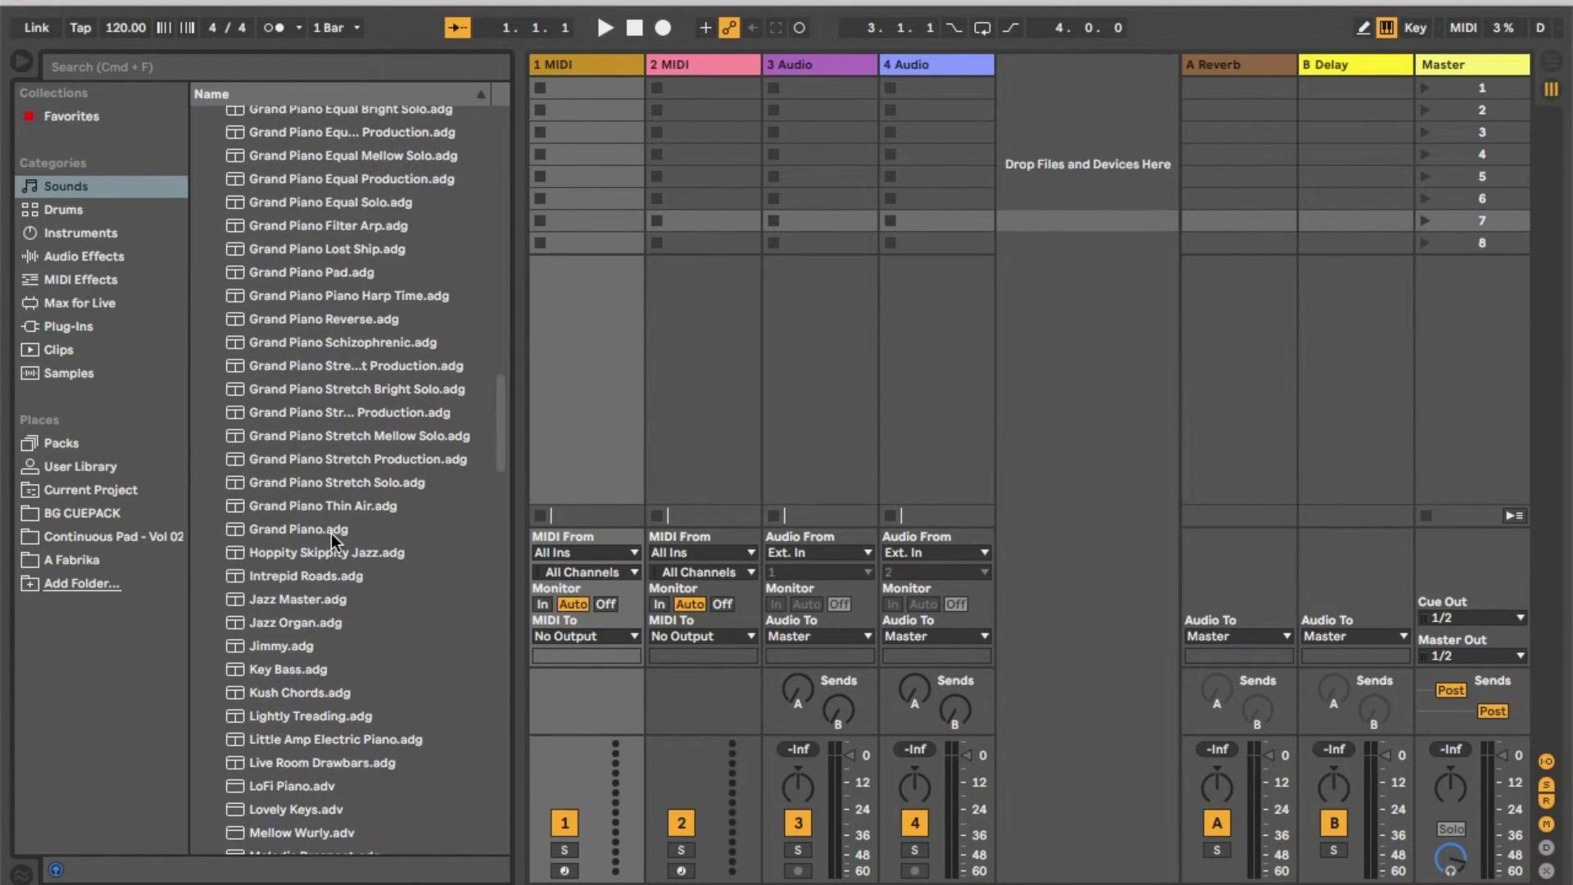
left_click(306, 555)
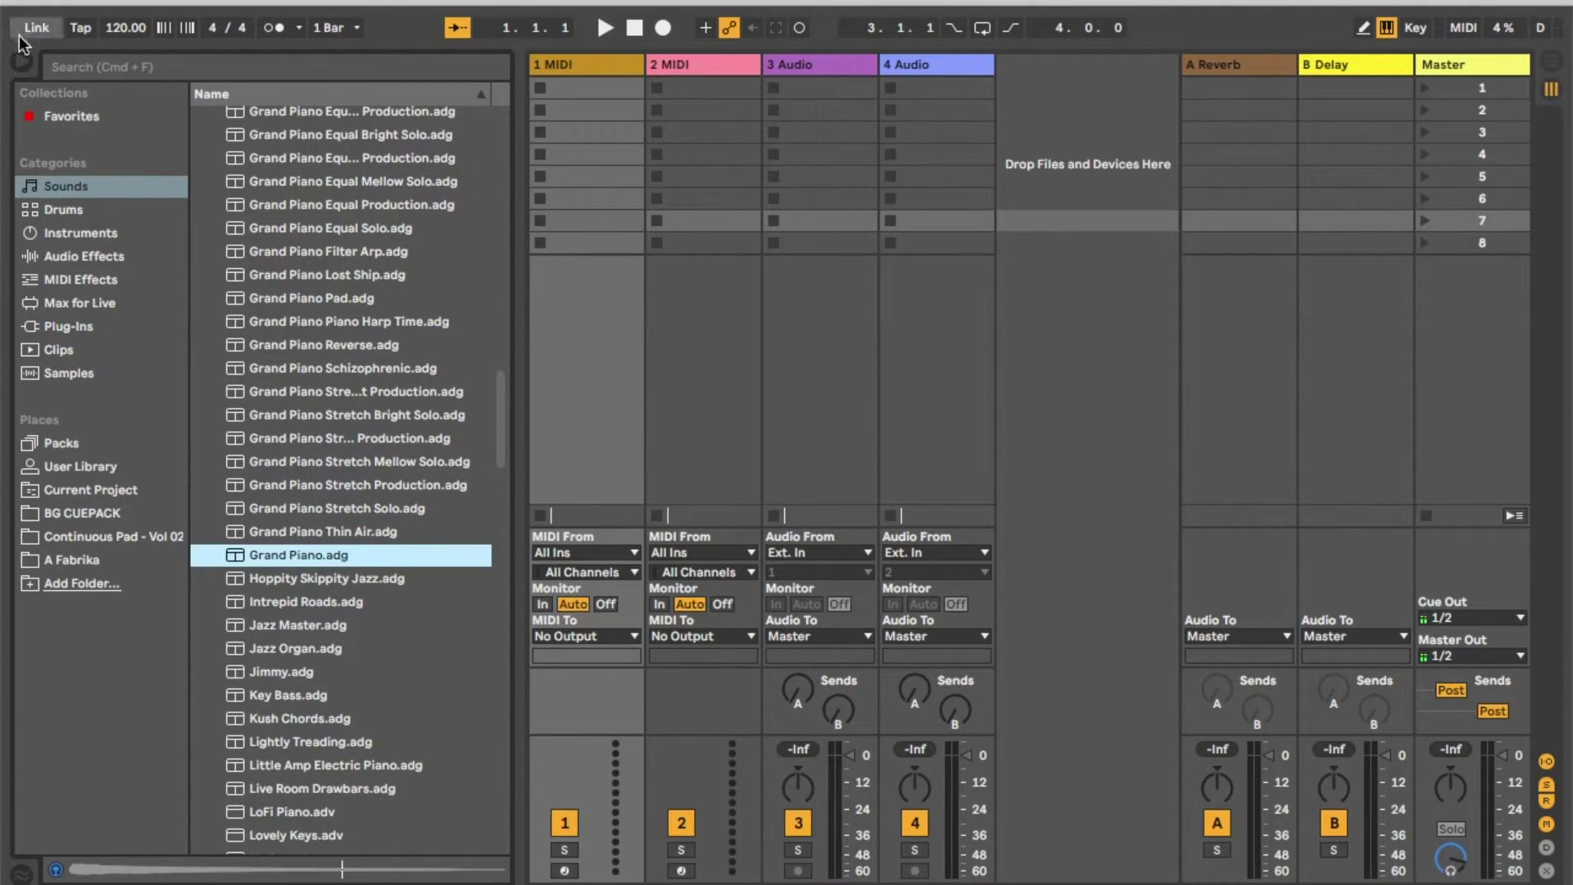
left_click(23, 61)
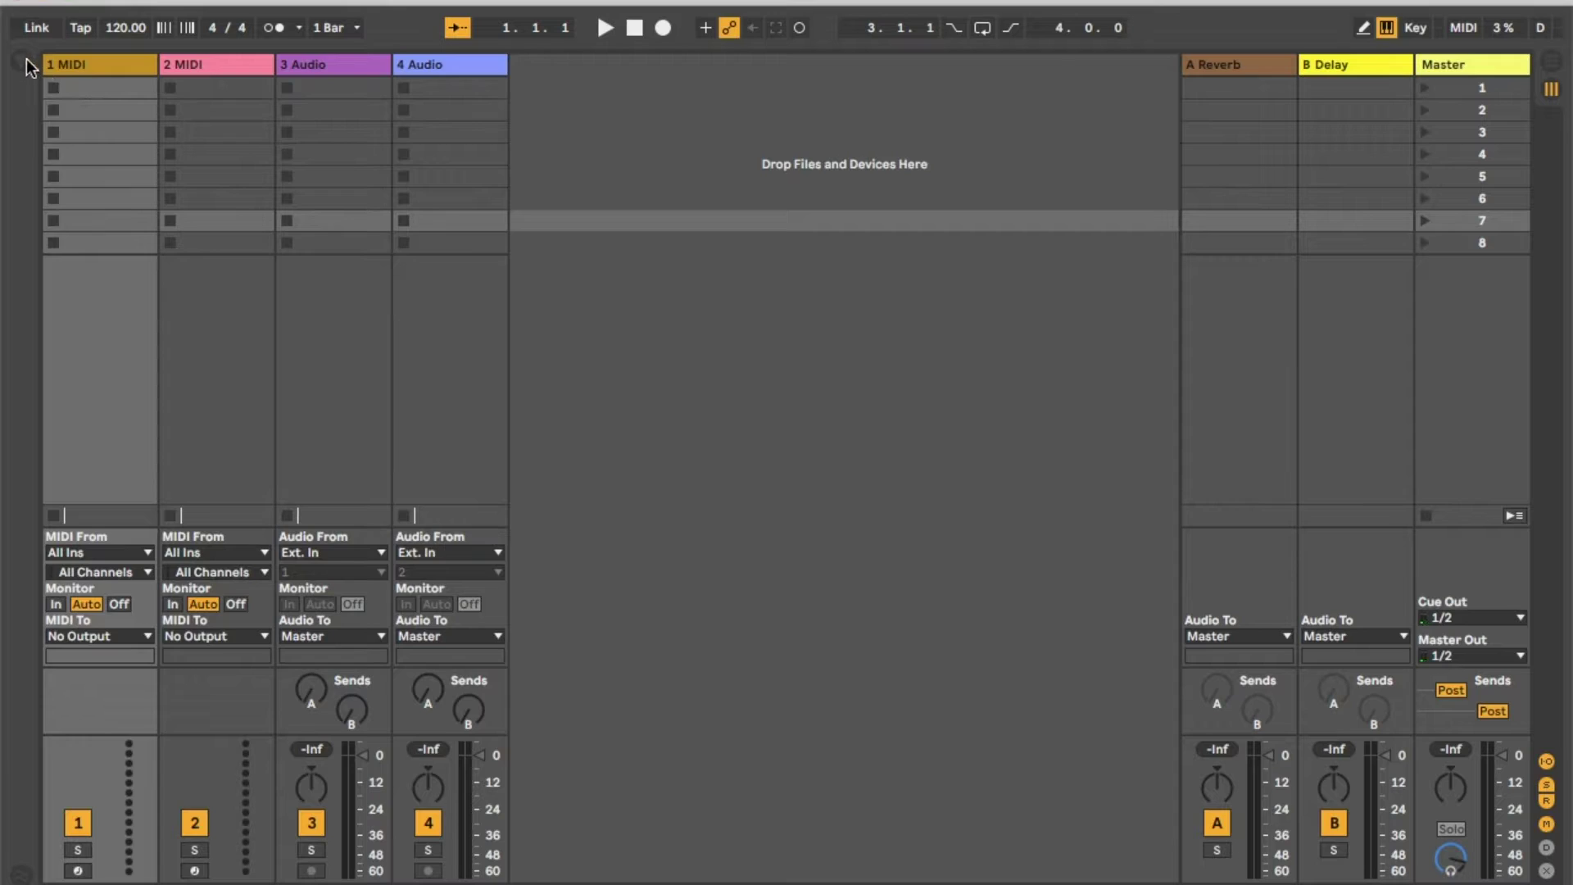
left_click(25, 59)
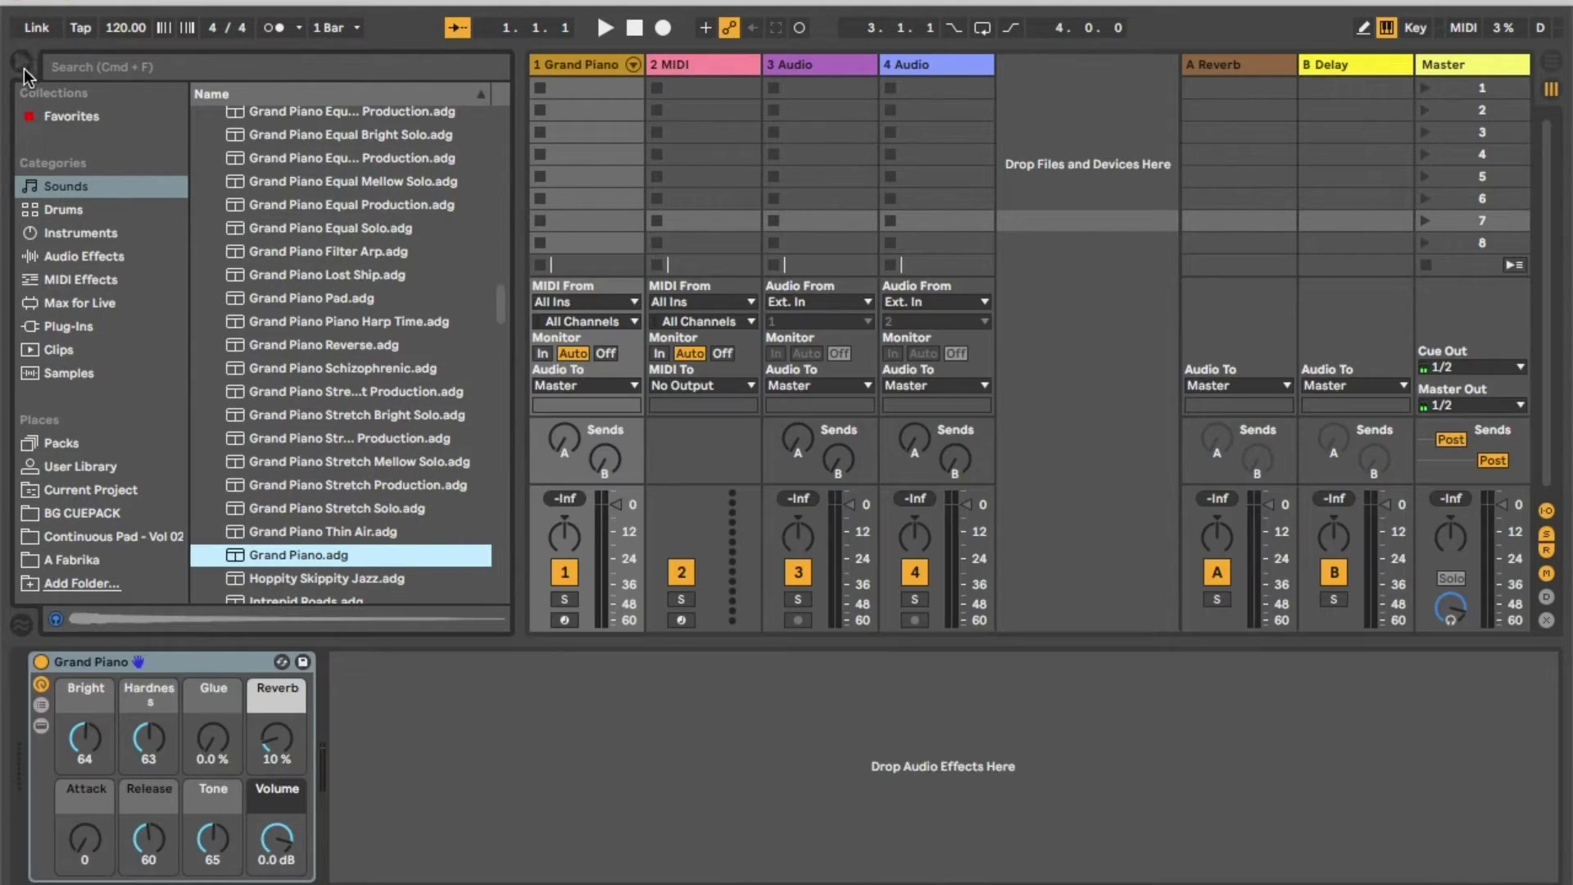
left_click(23, 62)
Step: Rename the 3 Audio track Guitarra and delete the 2 MIDI track
left_click(315, 87)
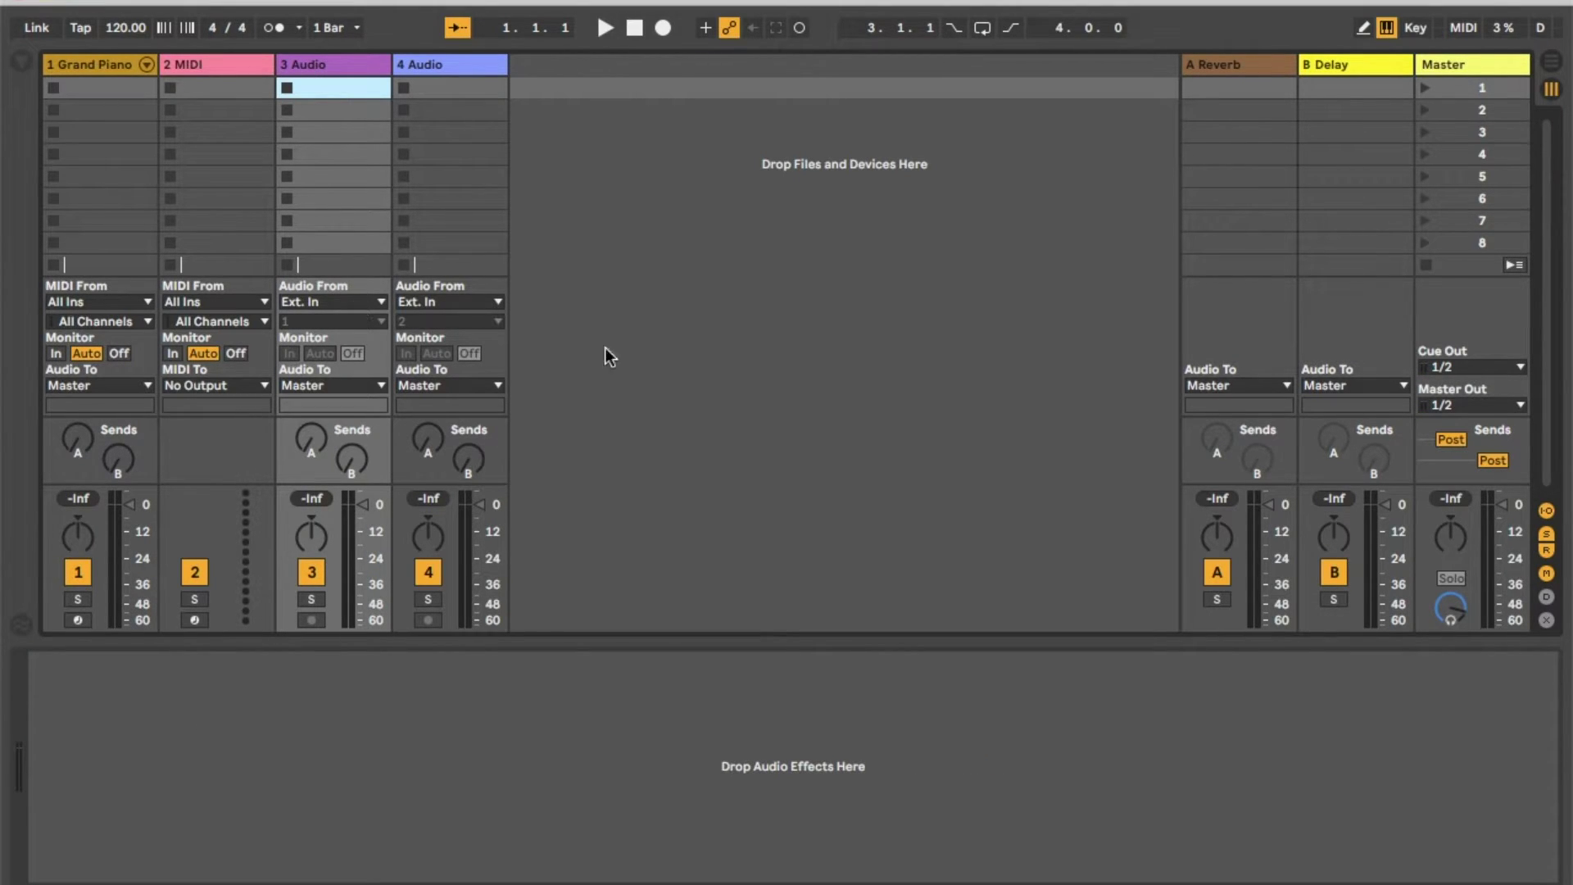
left_click(715, 394)
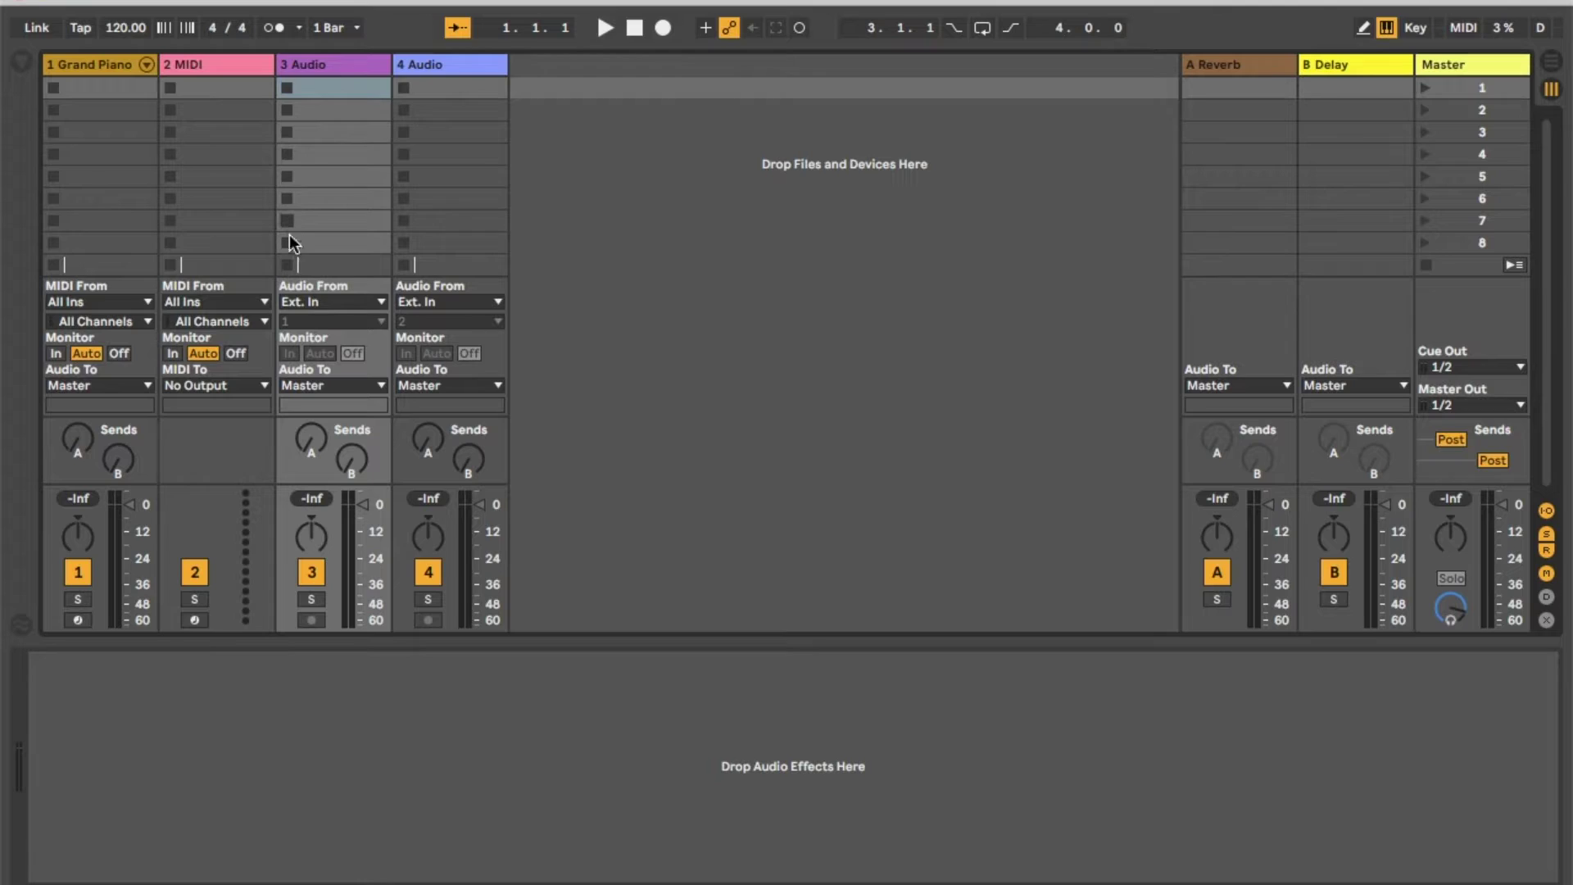
left_click(316, 69)
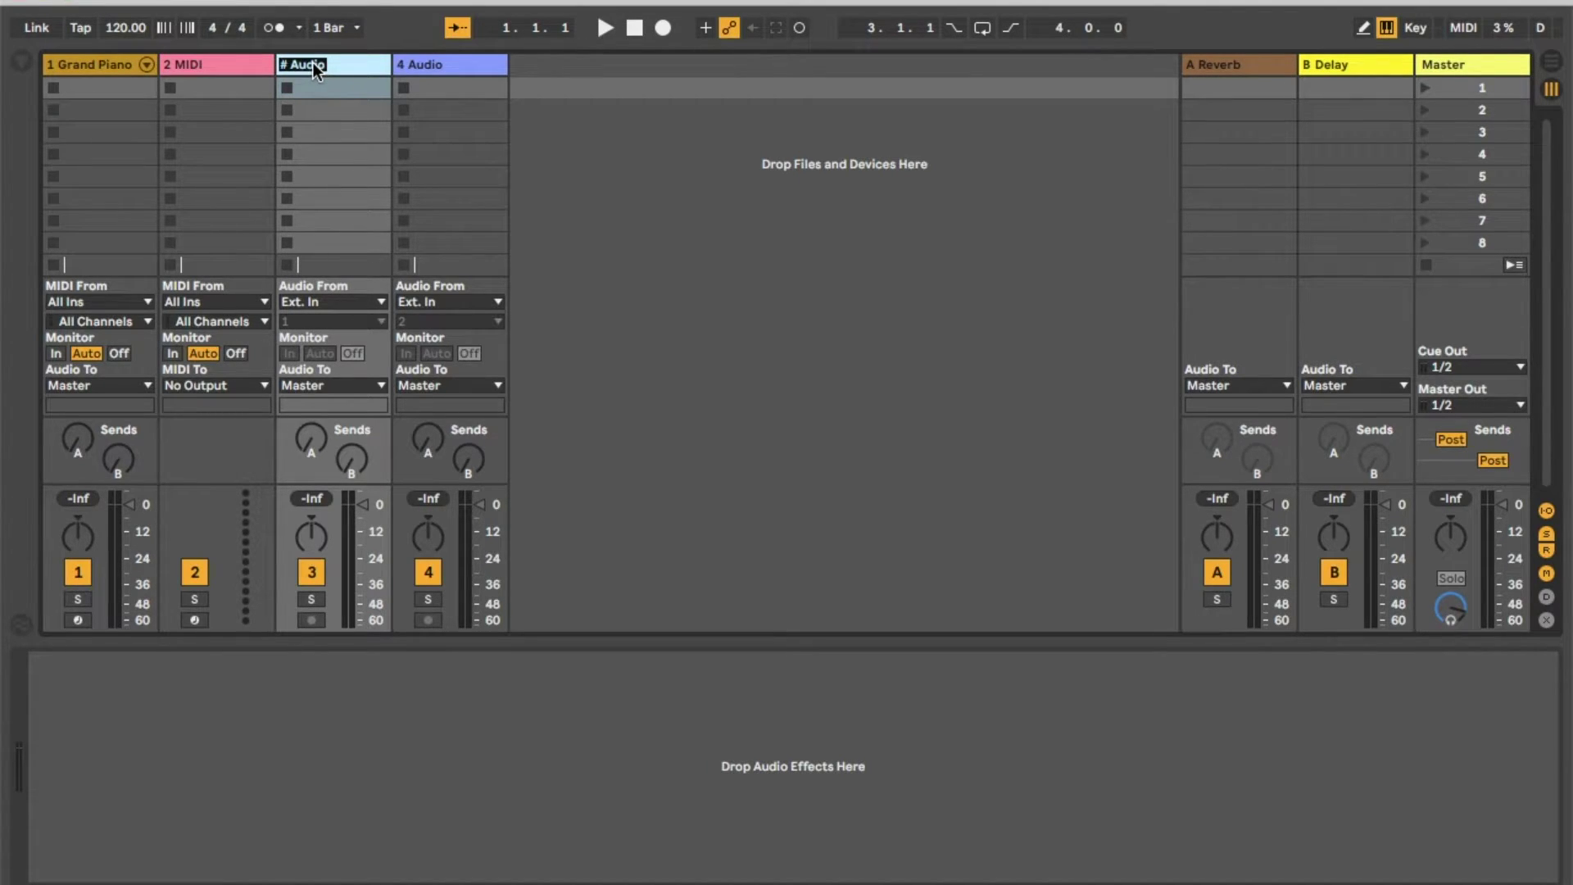
type("Guitarra")
key("Return")
left_click(223, 57)
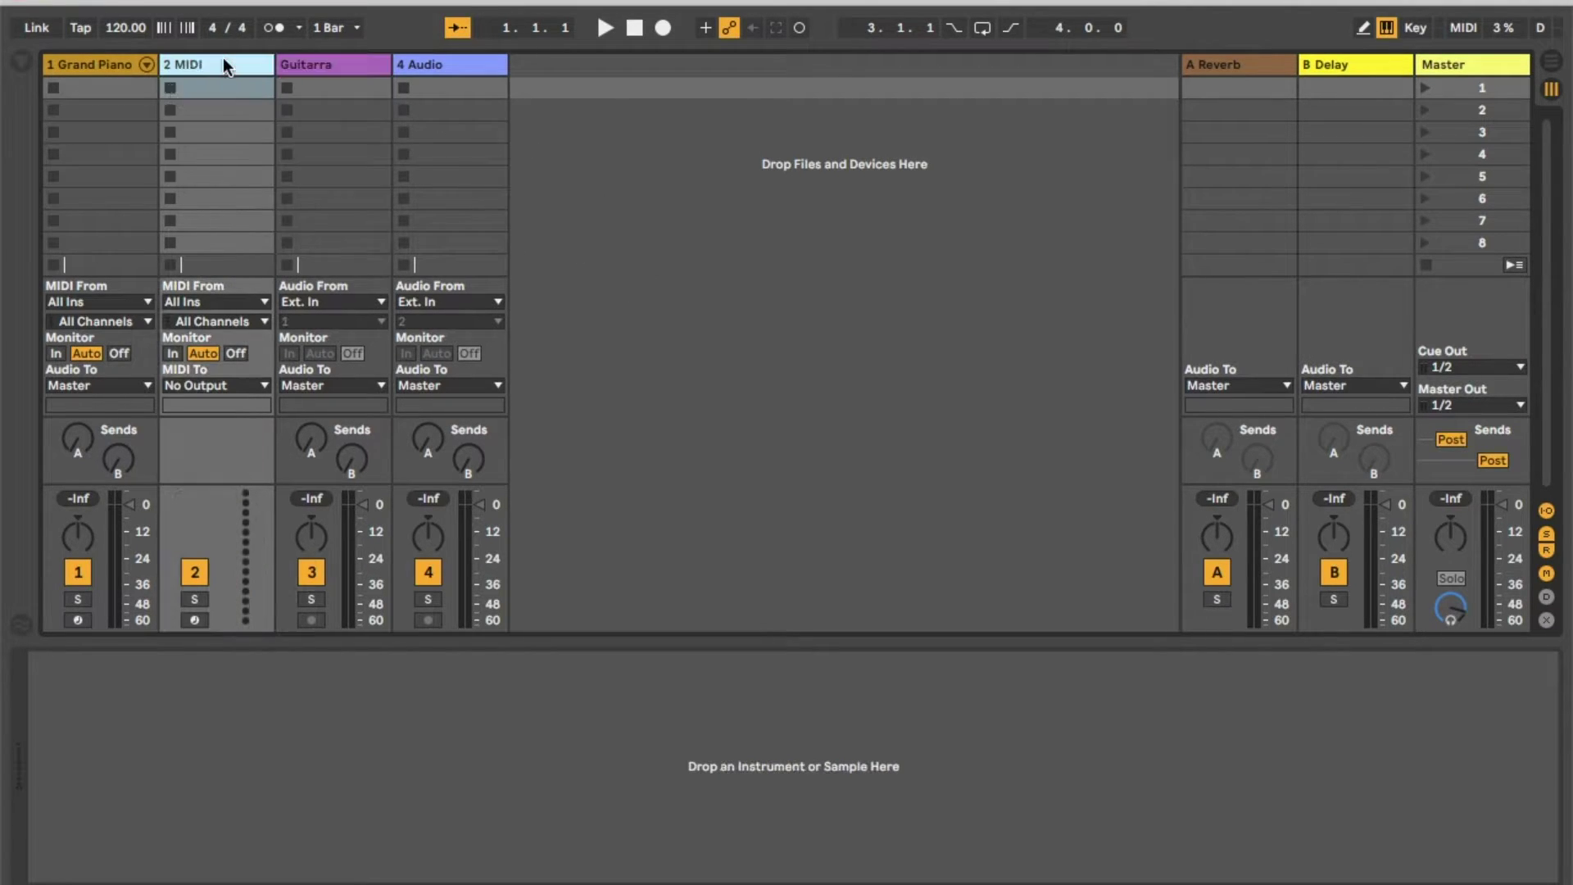
key("Delete")
Step: Browse the Samples category and preview 00DB_Kick_Blondie_club.aif
left_click(27, 63)
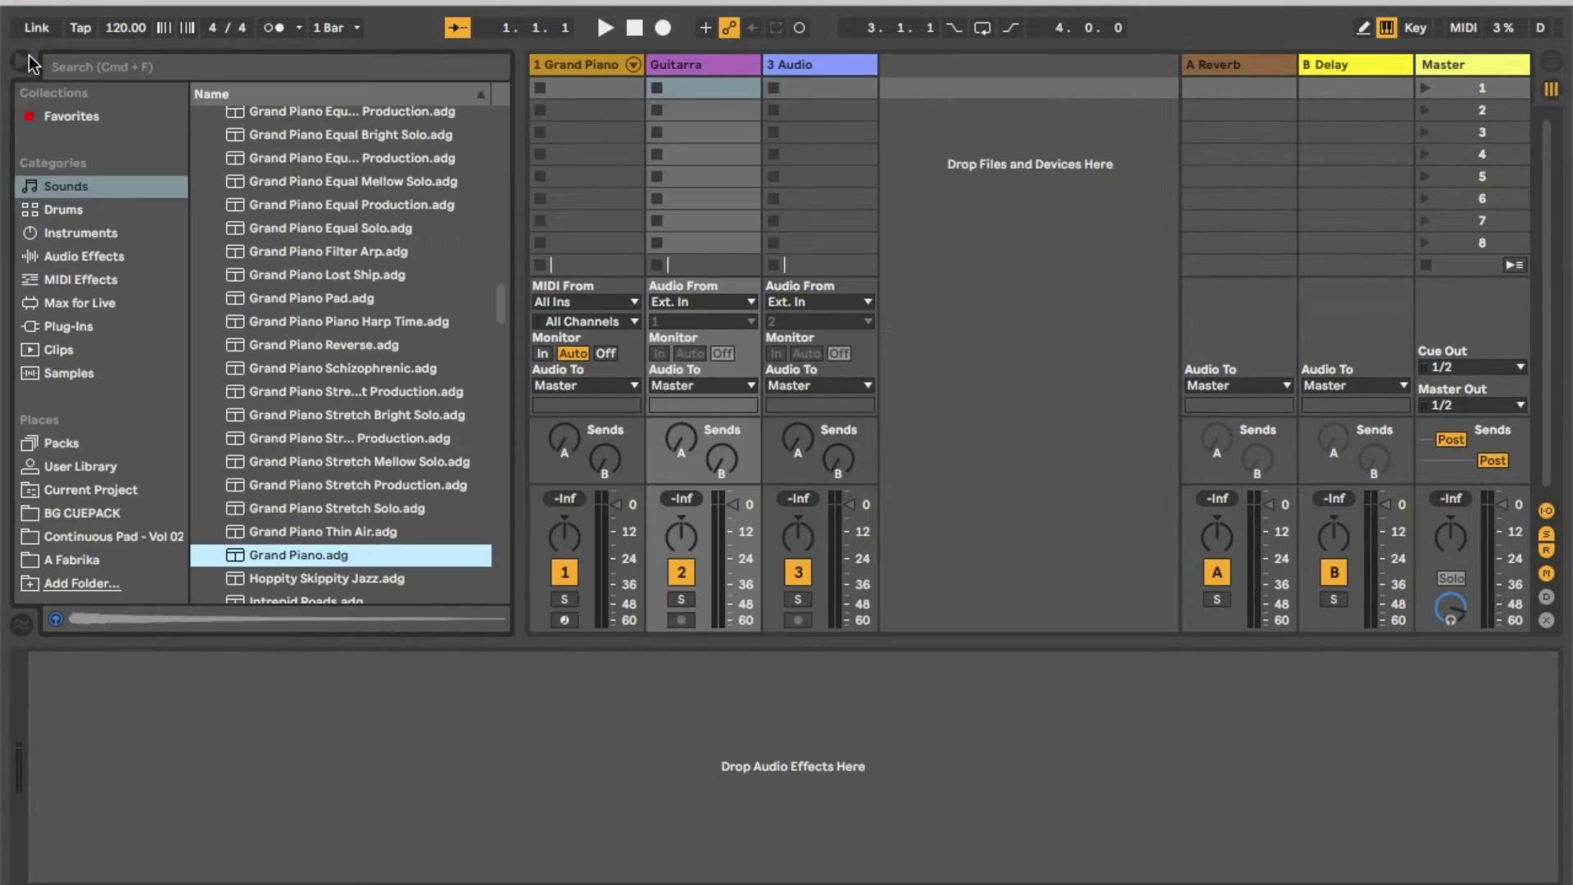
left_click(68, 370)
left_click(68, 327)
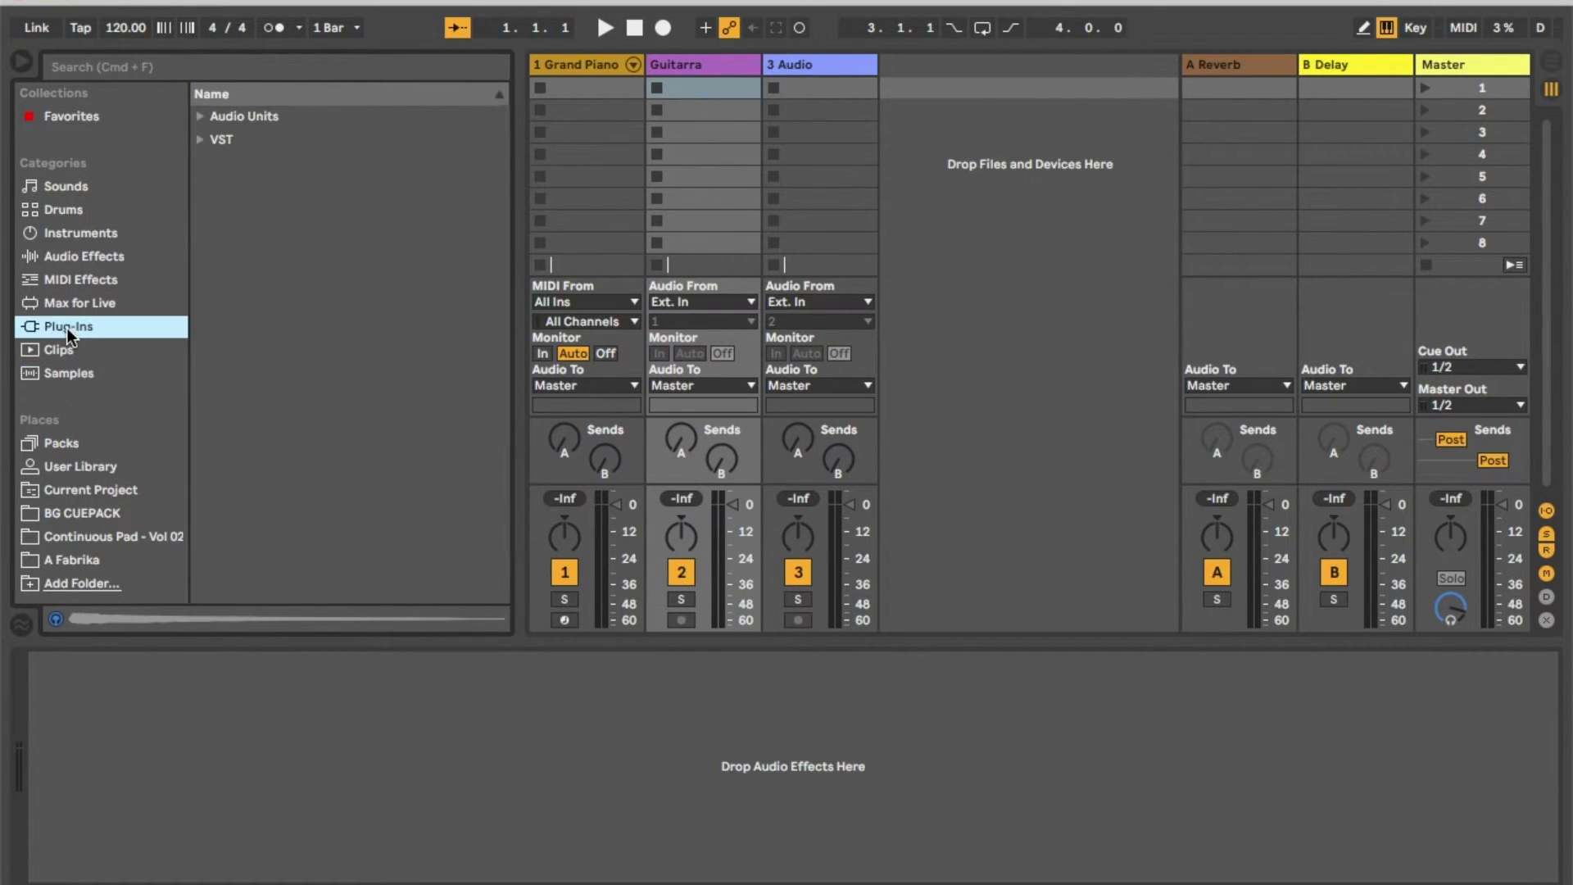
left_click(71, 377)
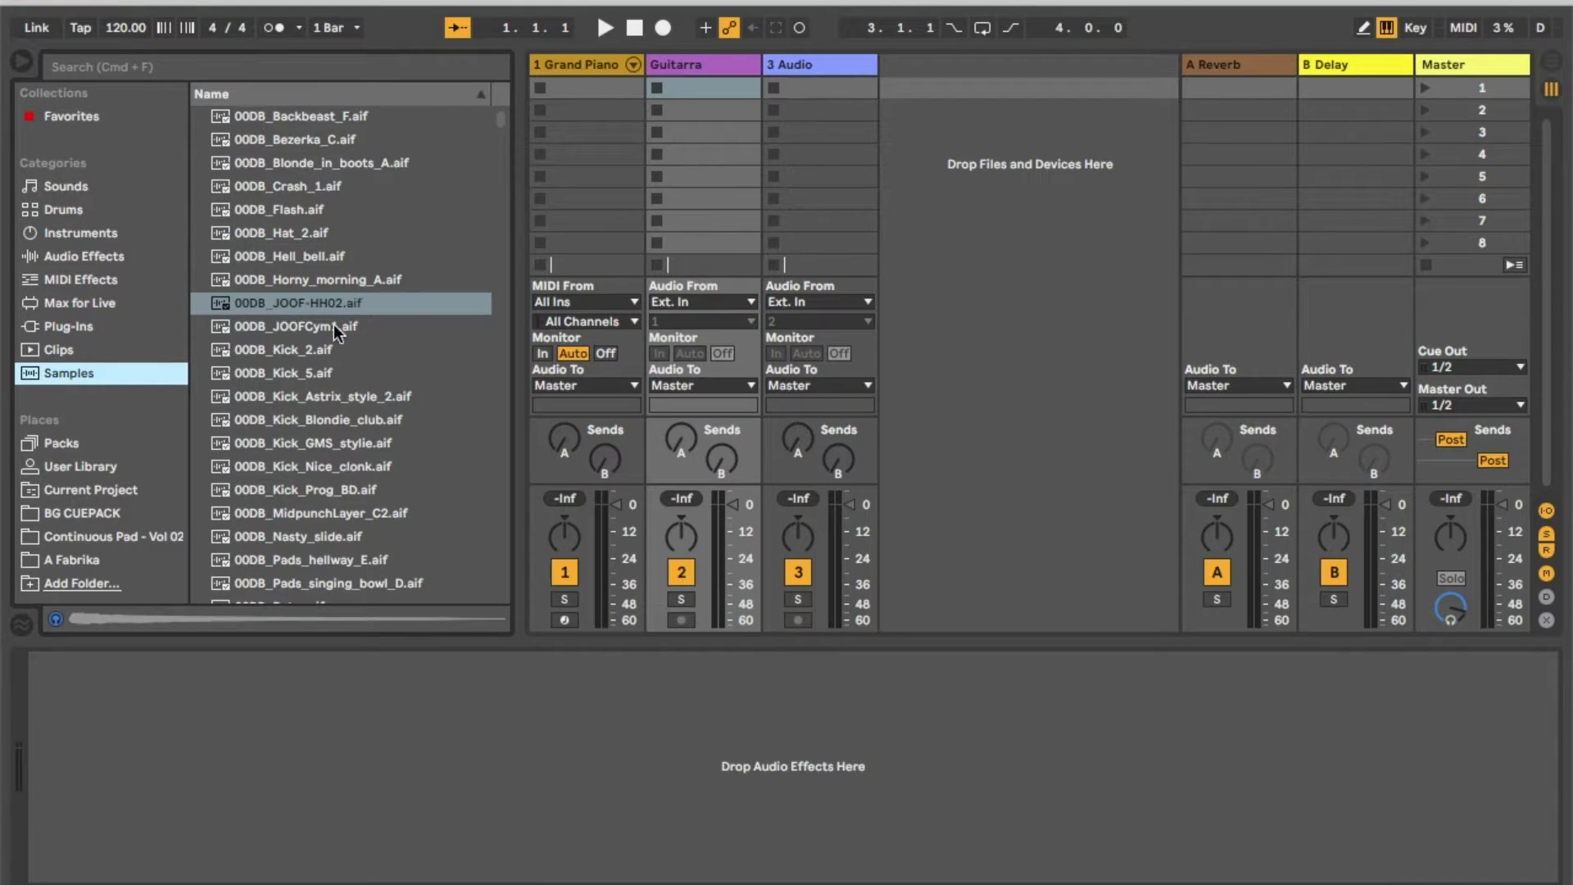
left_click(313, 302)
left_click(285, 422)
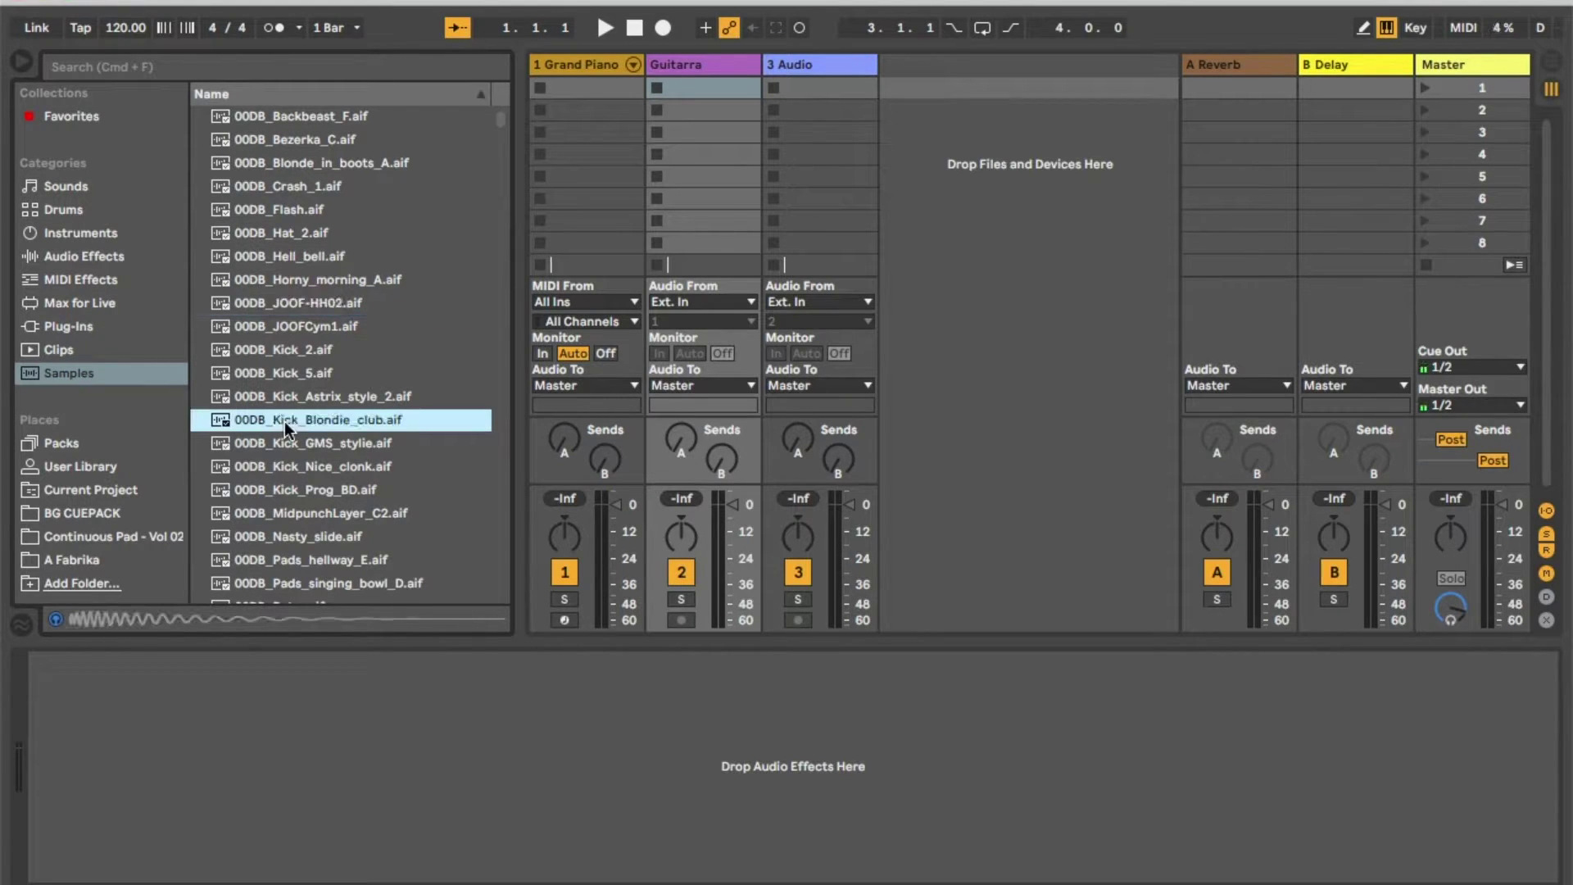
Step: Search the samples for "loop", place 075HH Drum Loop R.aif in the 3 Audio track's first clip slot, and hide the browser and detail view
left_click(267, 72)
type("loop")
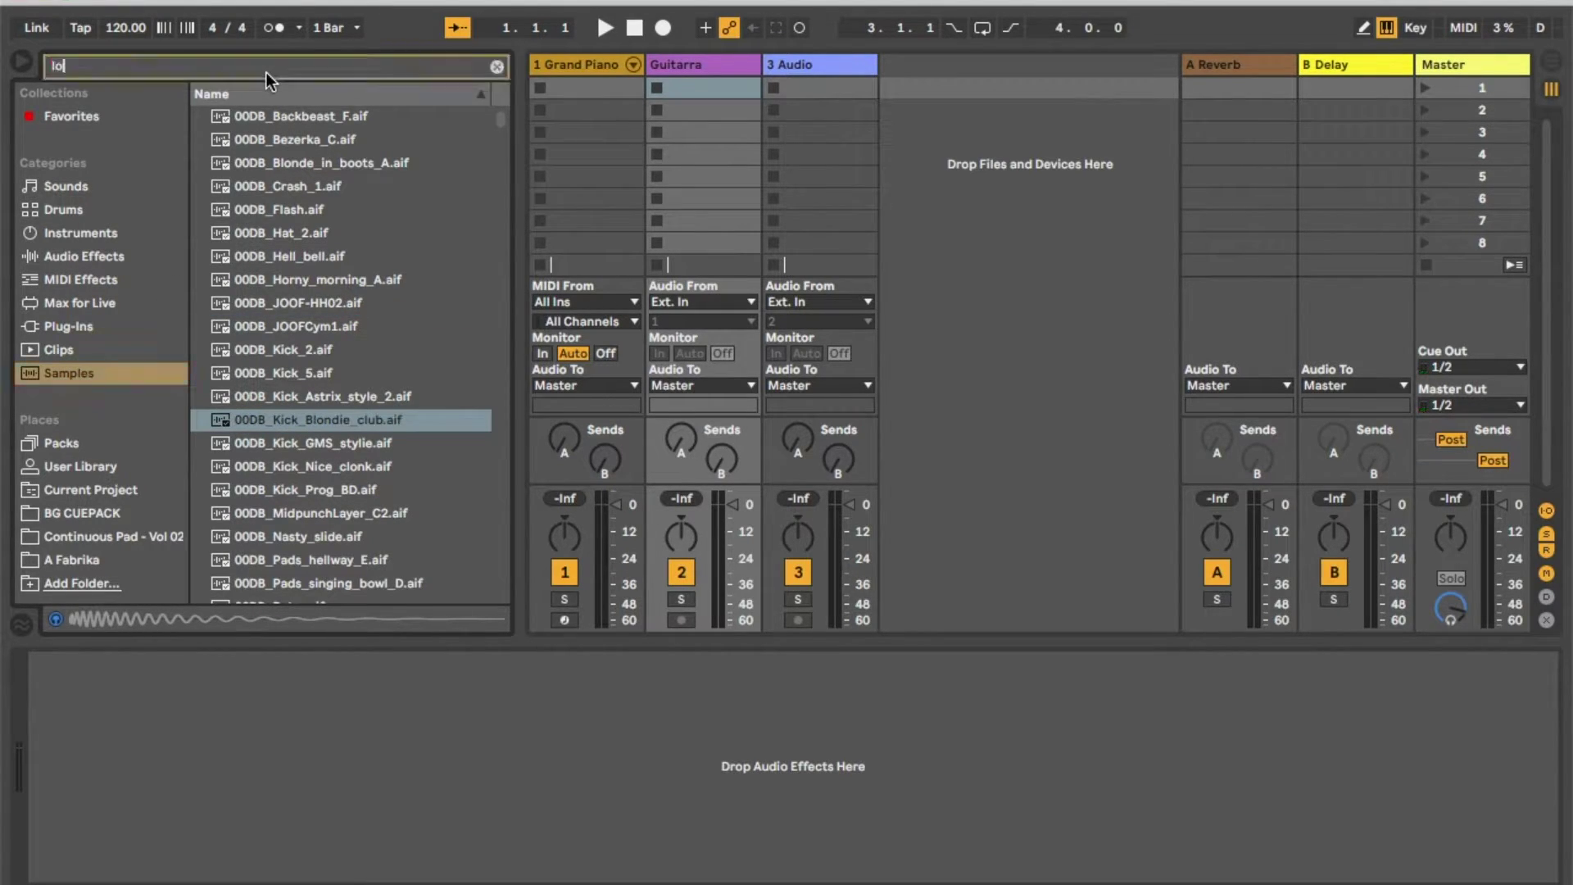
left_click(302, 122)
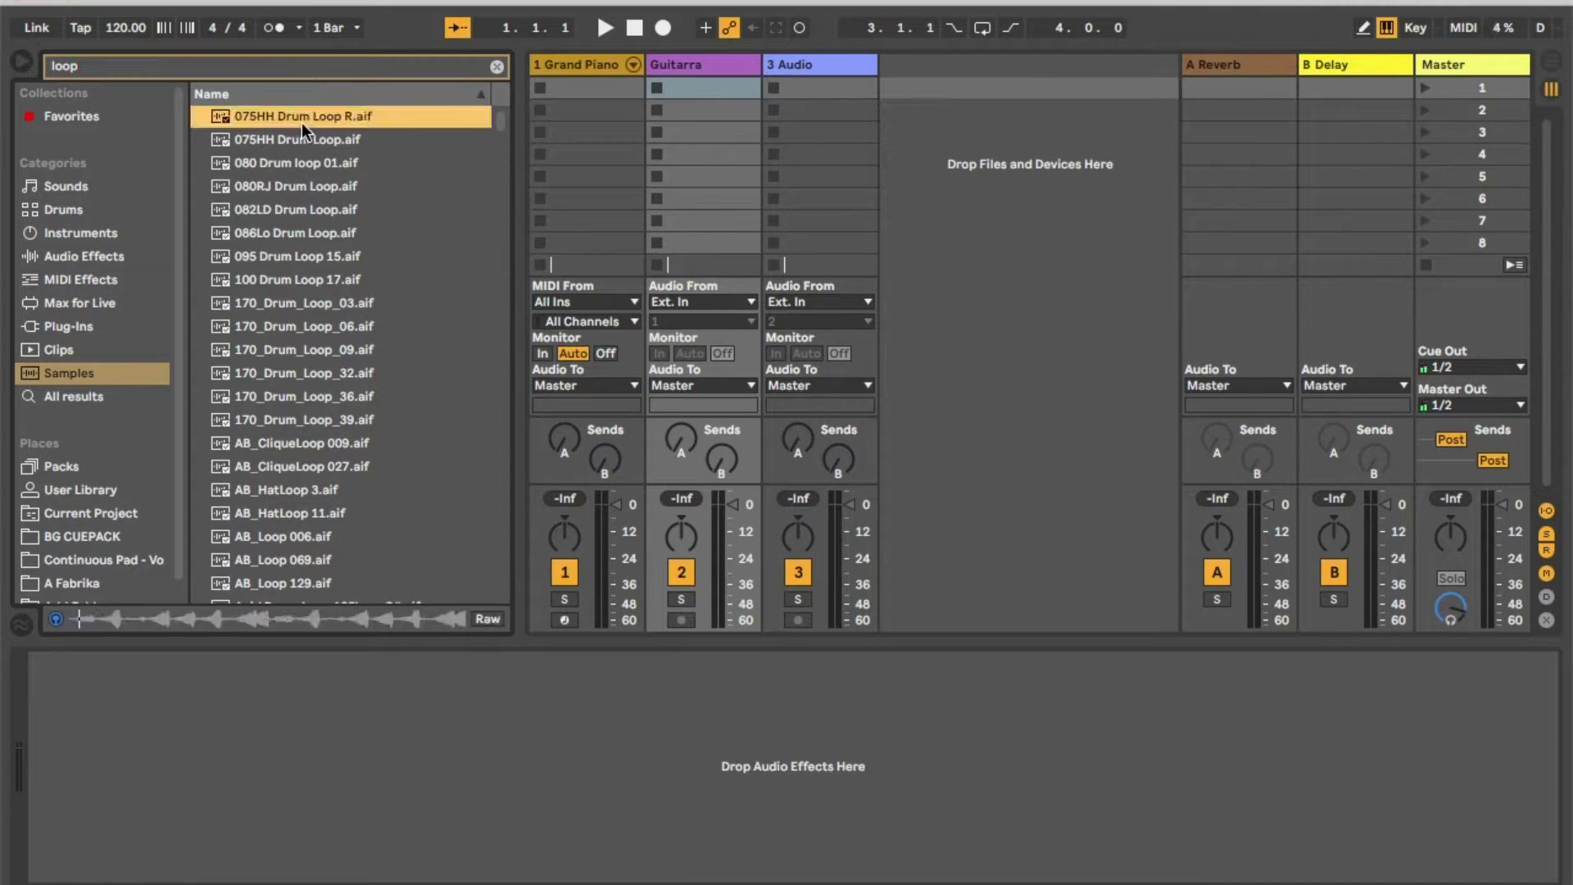
left_click_drag(297, 117, 811, 87)
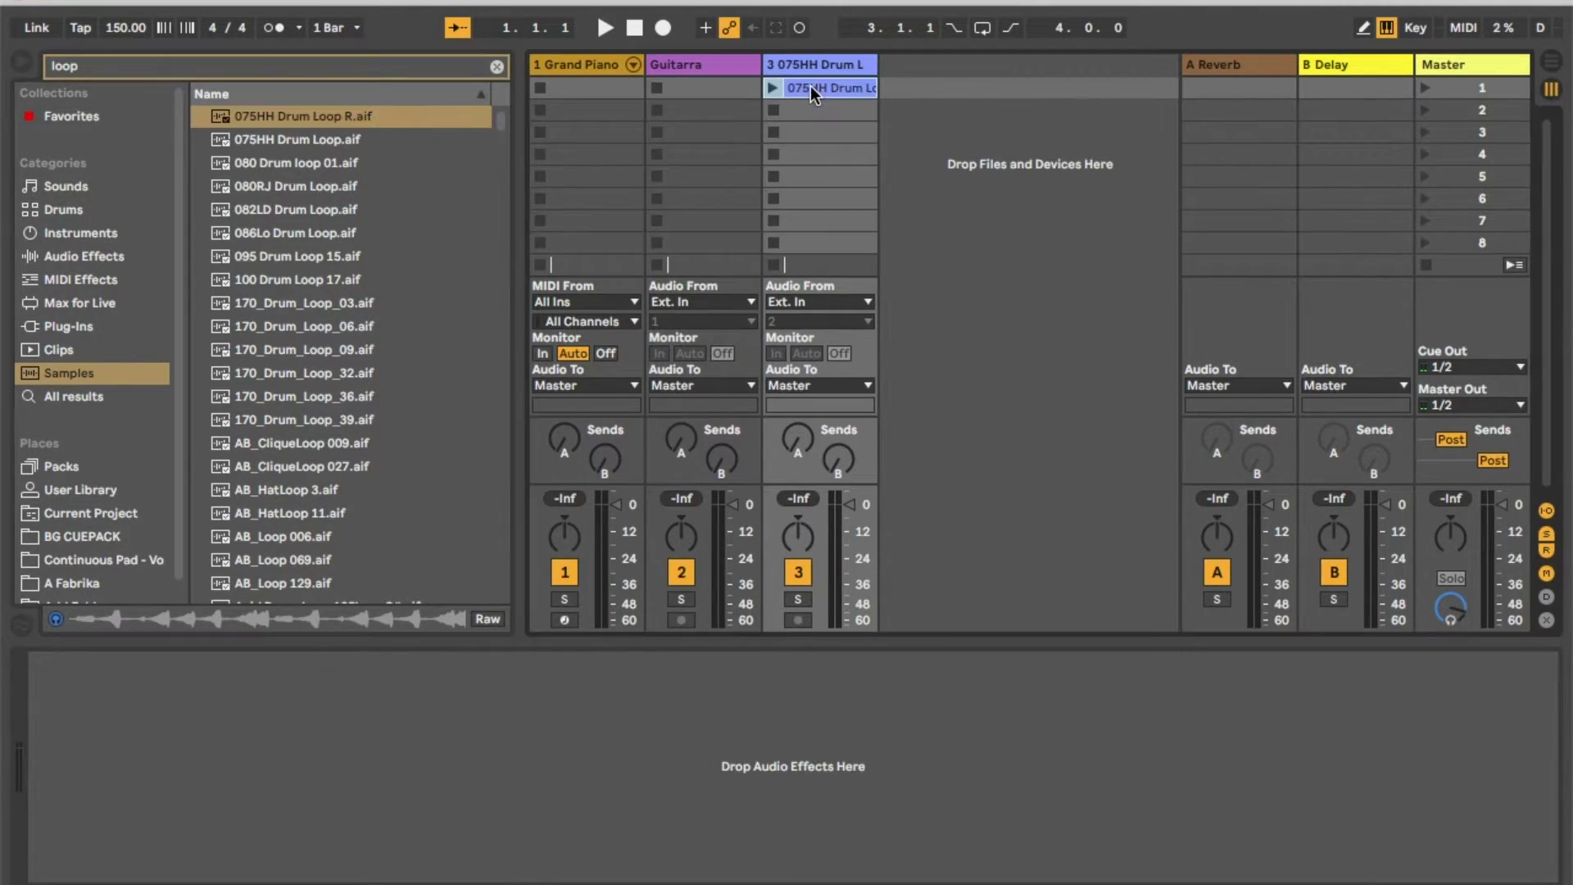
left_click(22, 63)
left_click(620, 276)
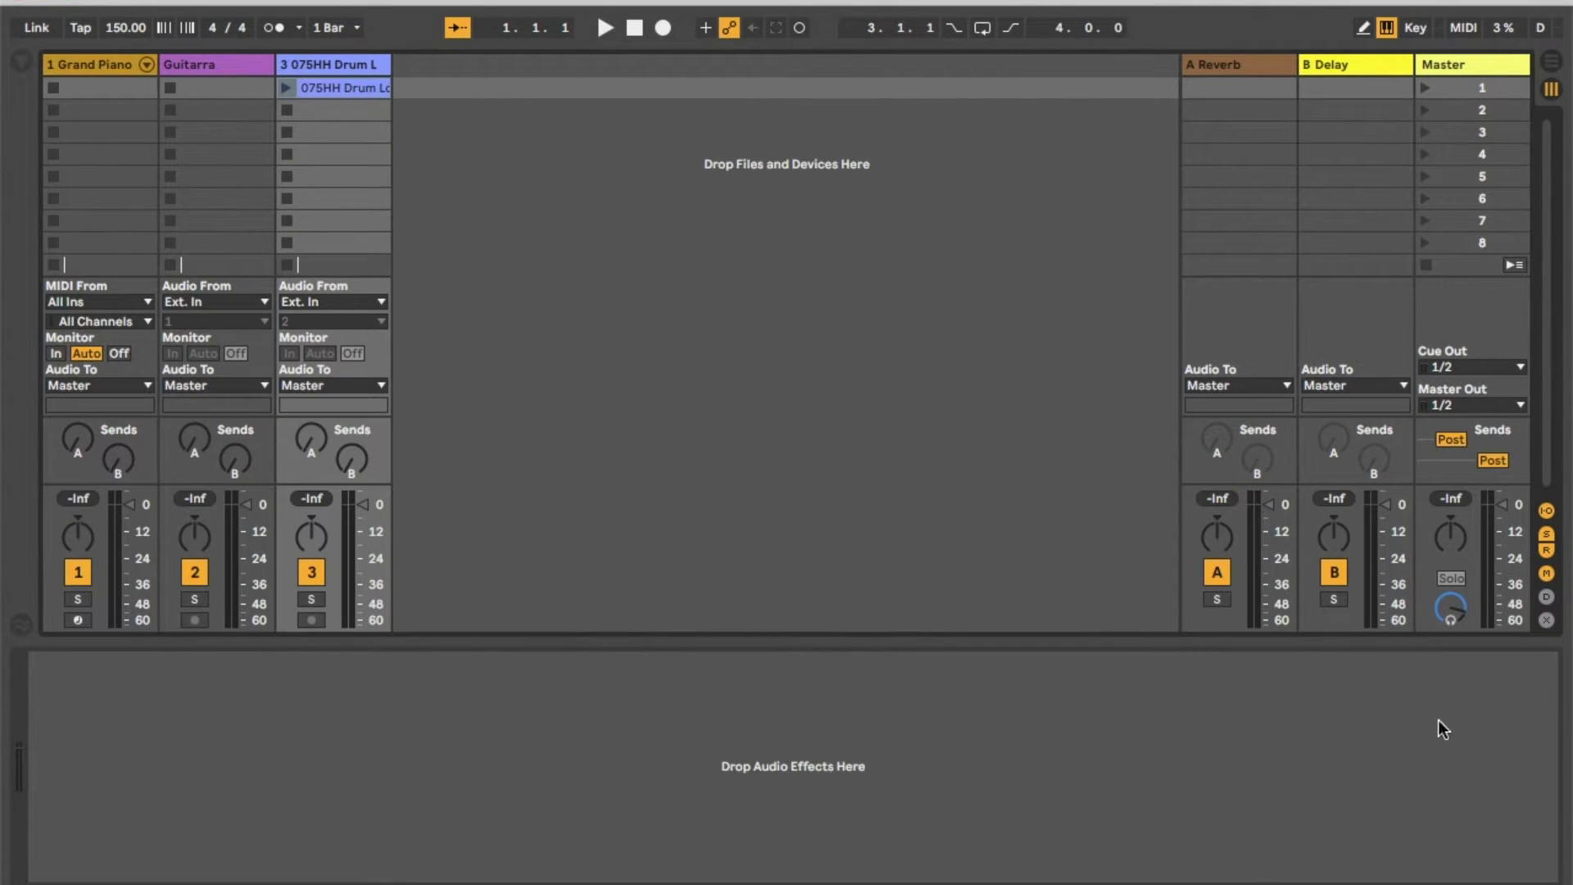
key("super+alt+l")
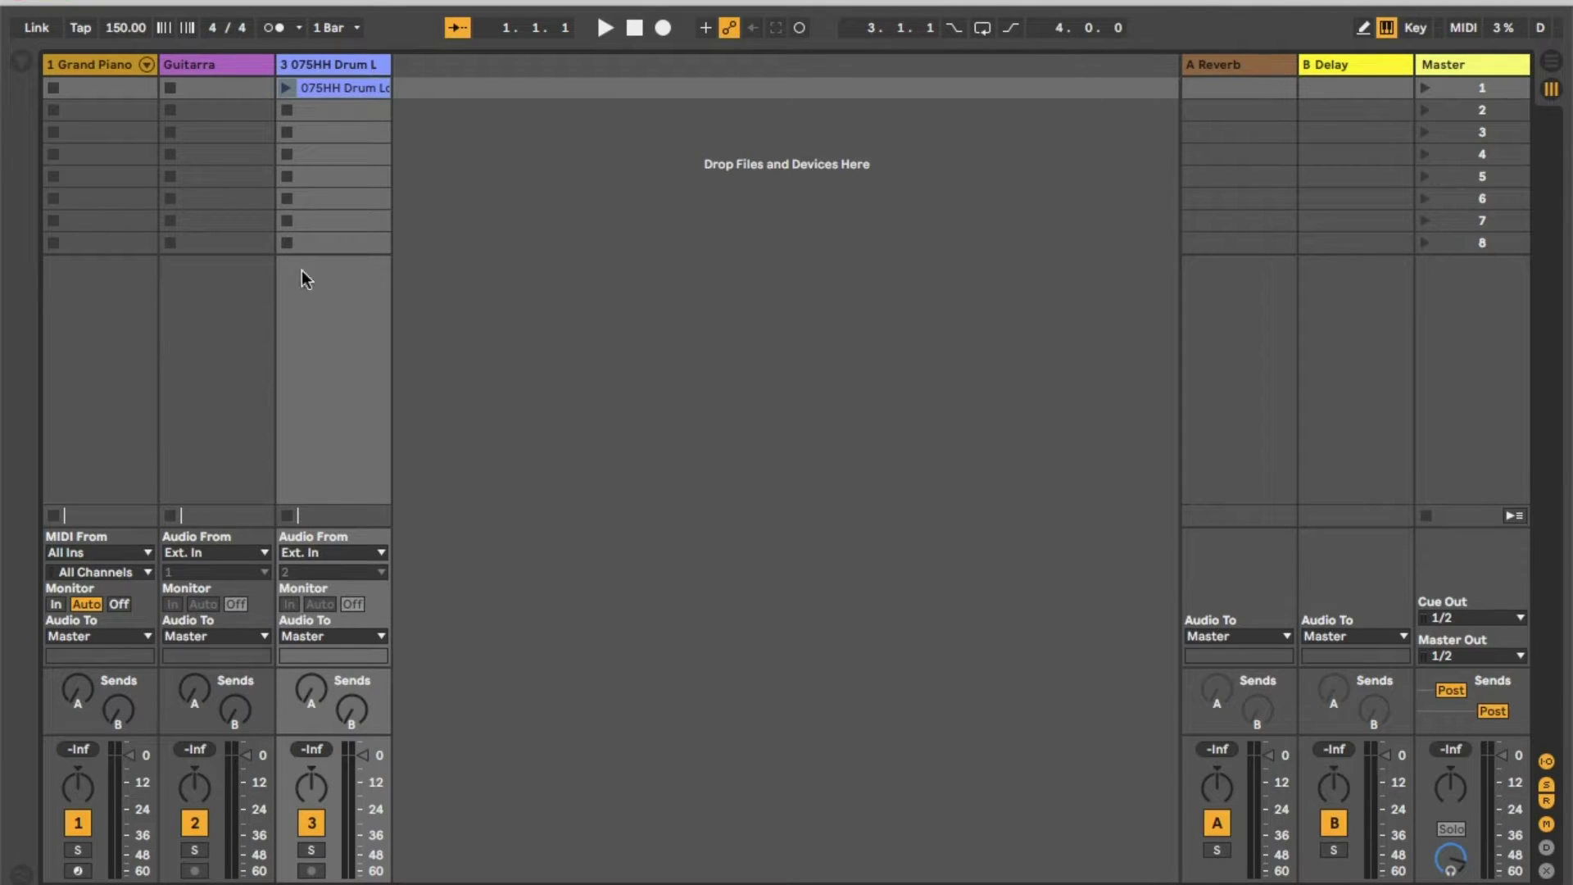
Step: Set the audio input device in the preferences to Interface Virtual (16 In, 12 Out)
left_click(78, 2)
left_click(139, 33)
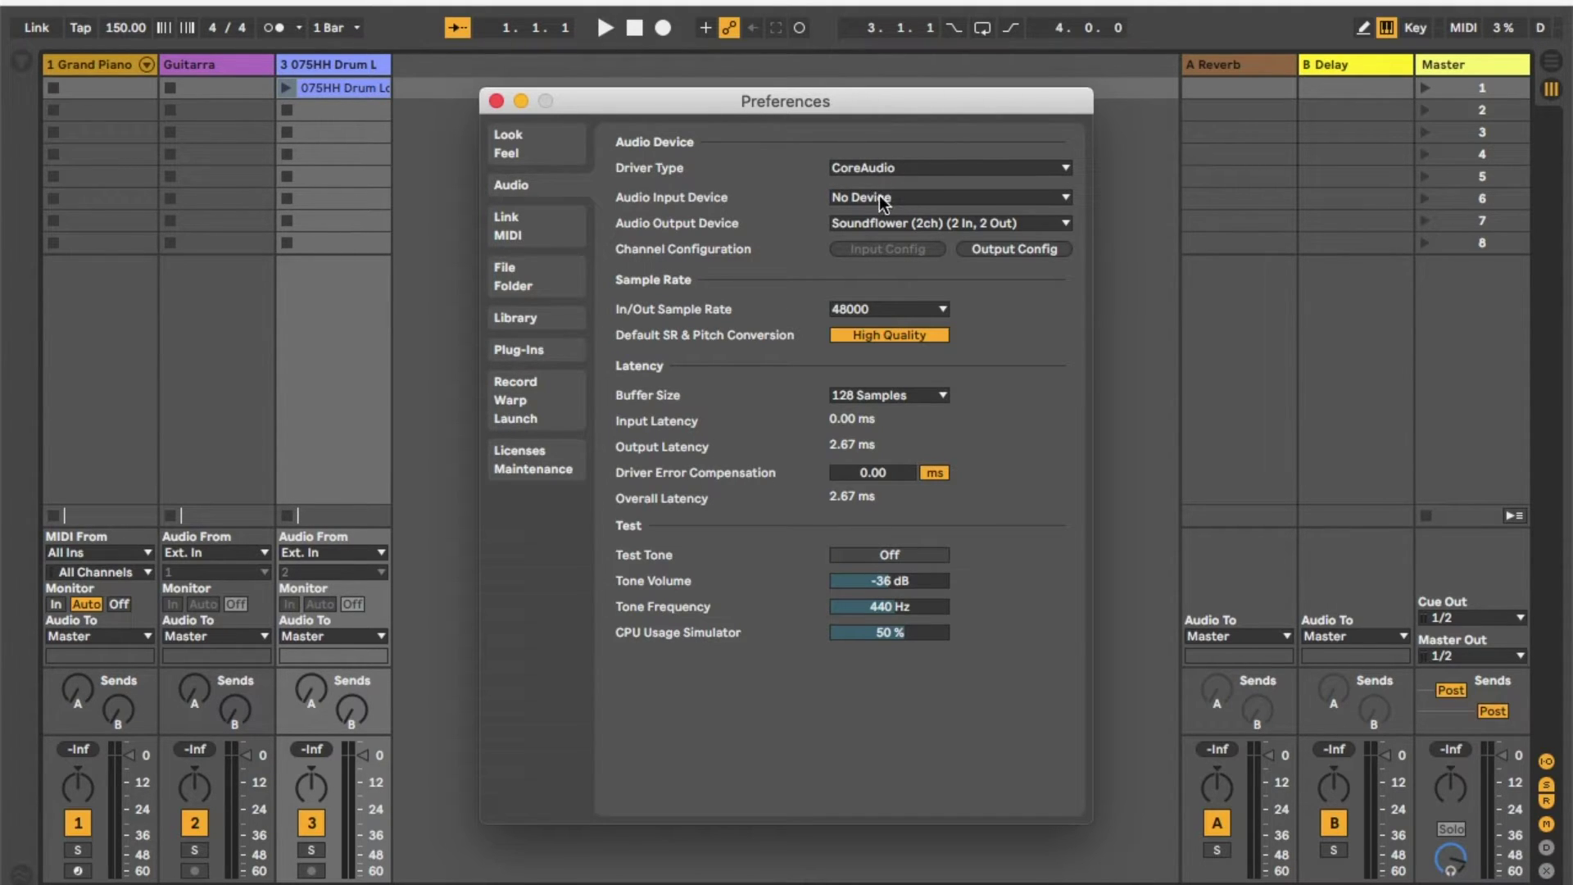
left_click(950, 196)
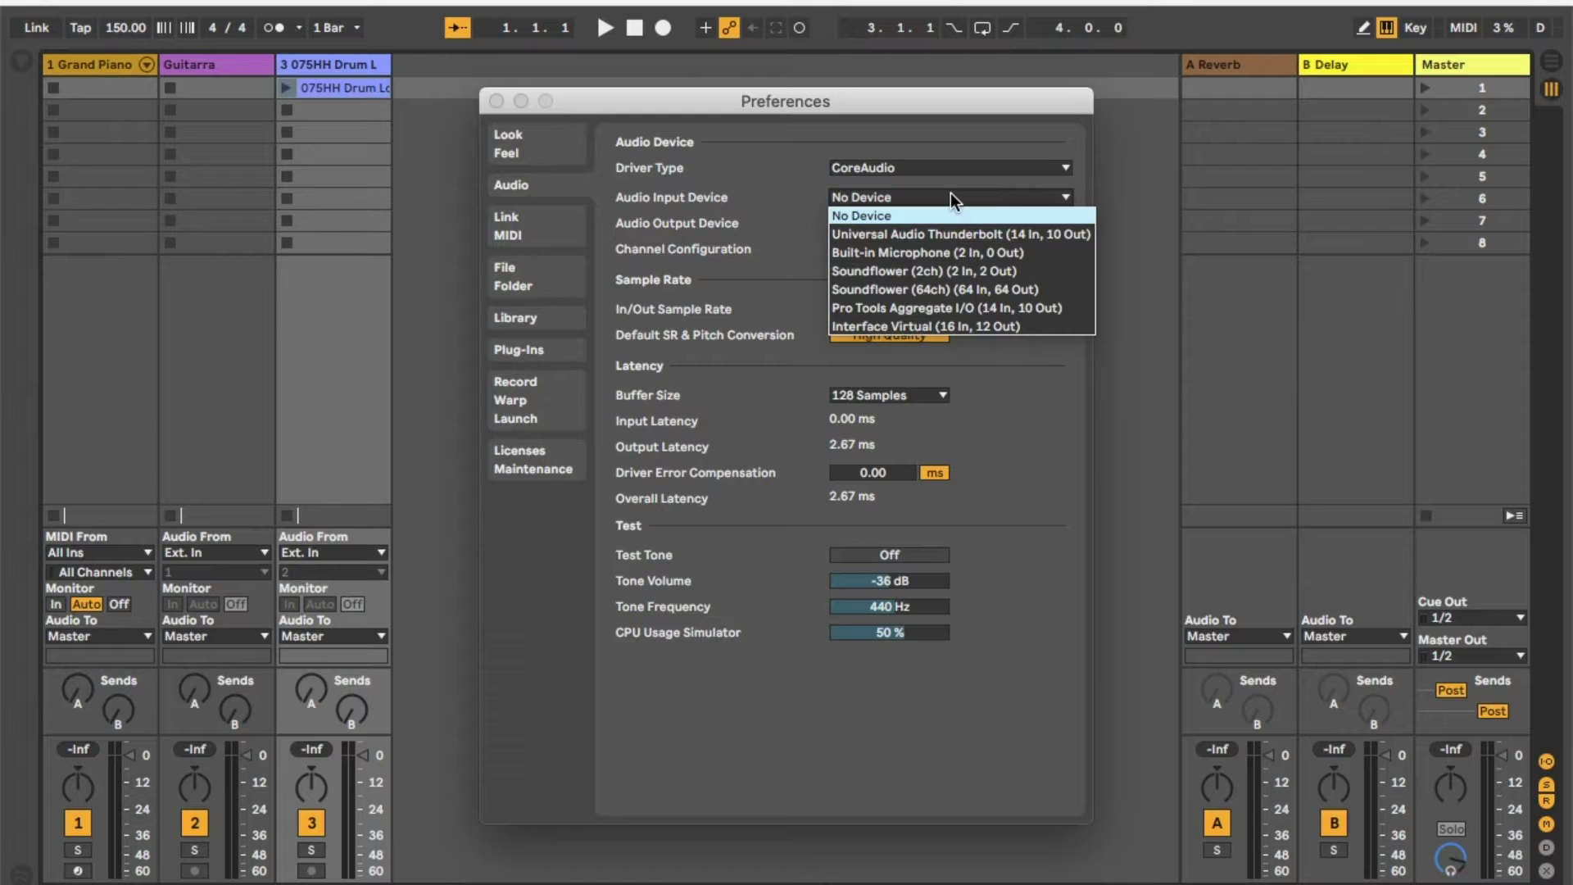
left_click(949, 328)
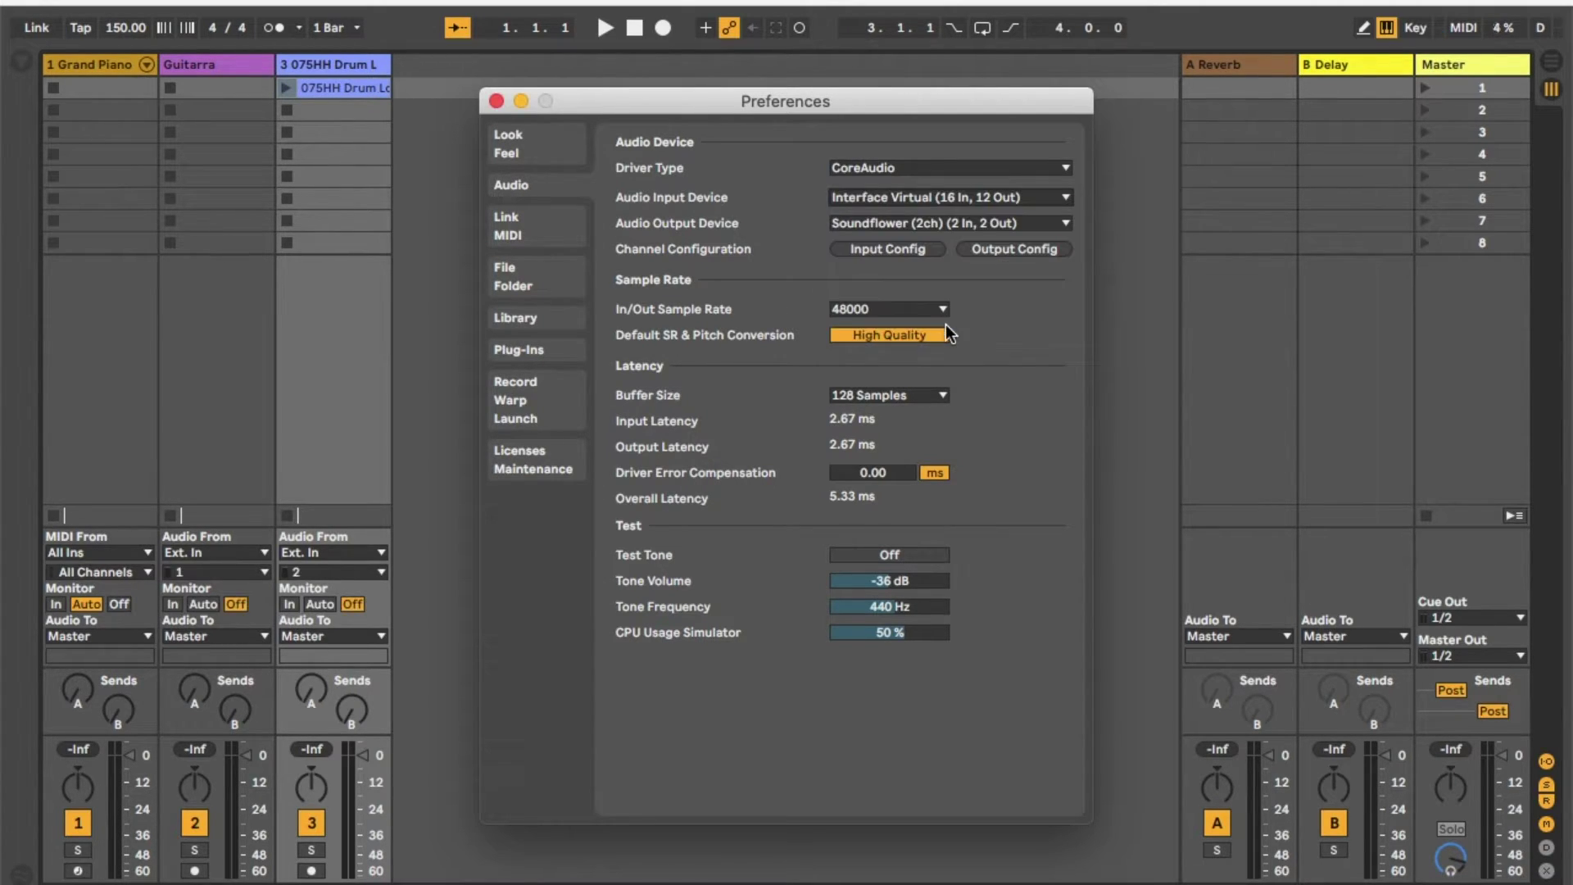
Step: Set the audio output device to Interface Virtual (16 In, 12 Out) and make stereo outputs 1/2 and 11/12 available in its output configuration
left_click(889, 224)
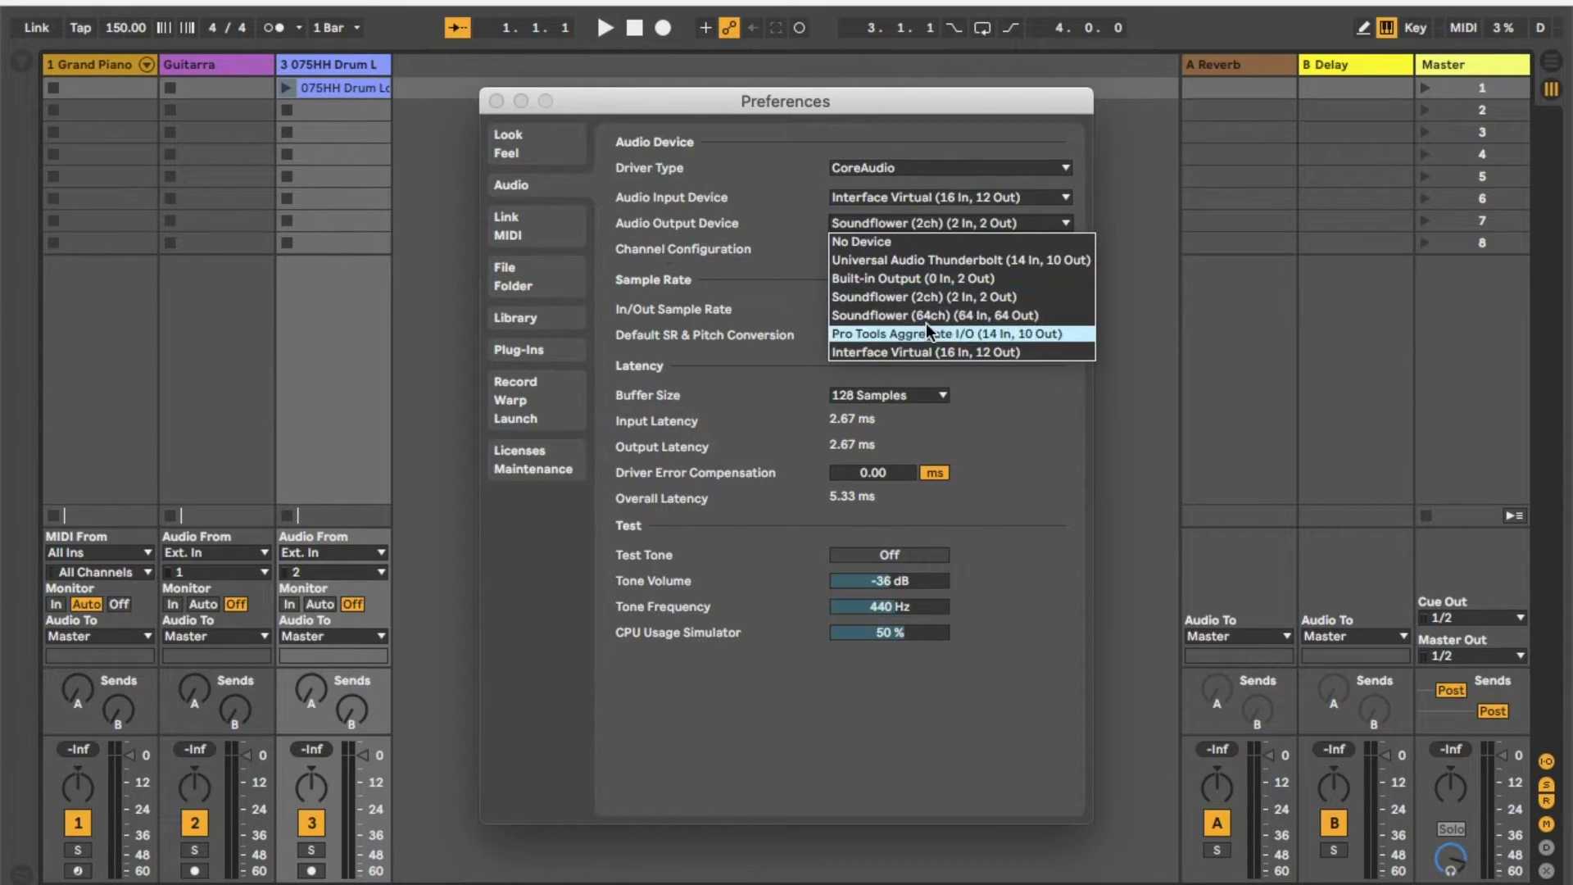
left_click(900, 353)
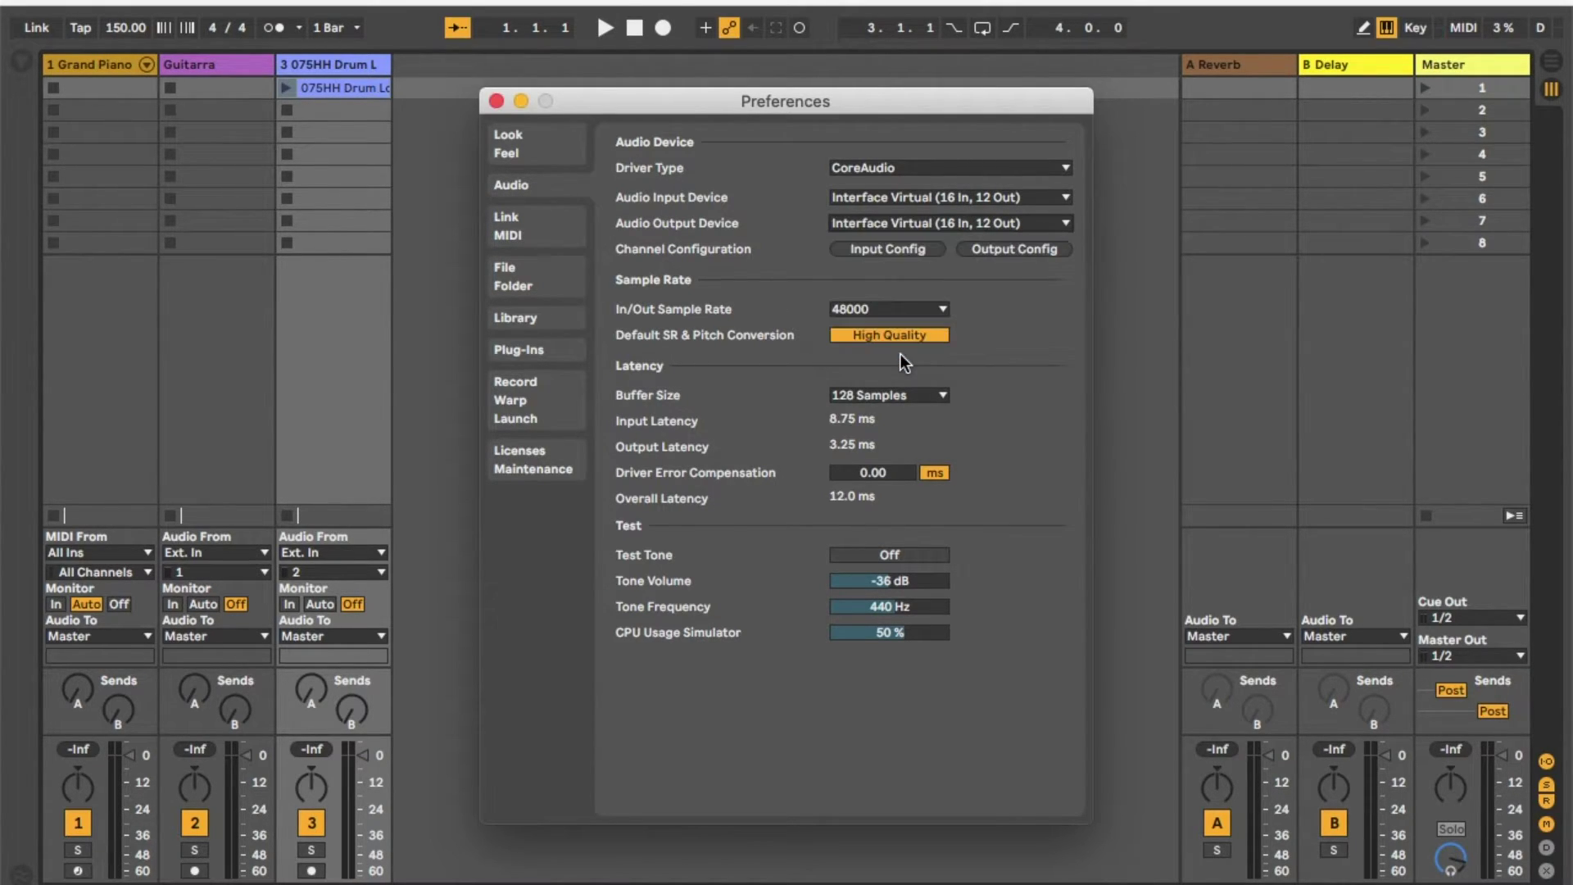
left_click(882, 249)
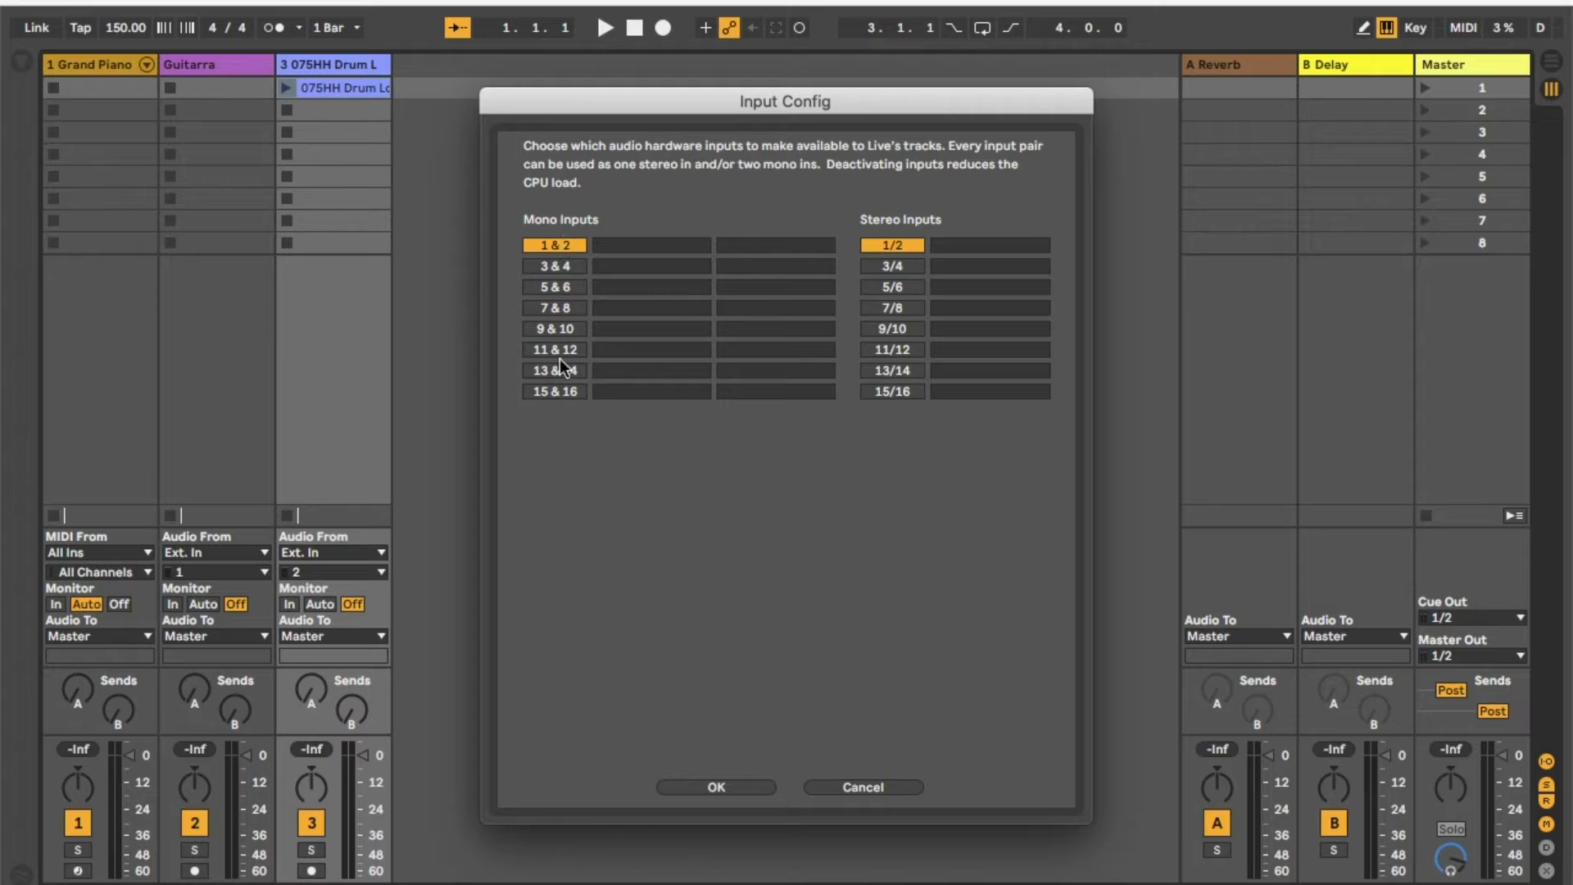
left_click(718, 787)
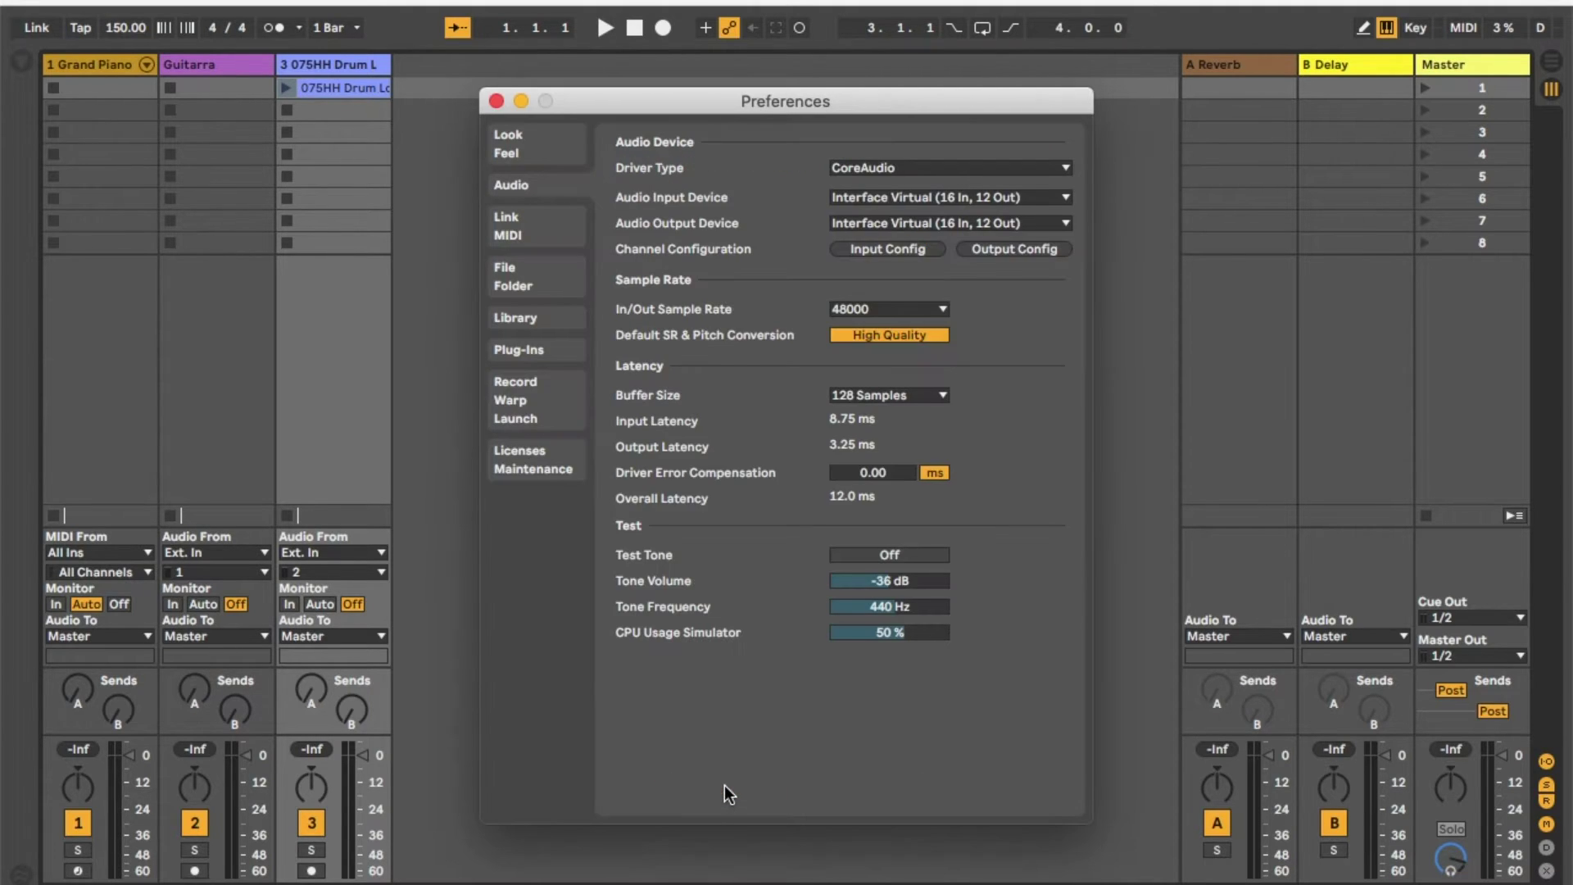
left_click(1005, 253)
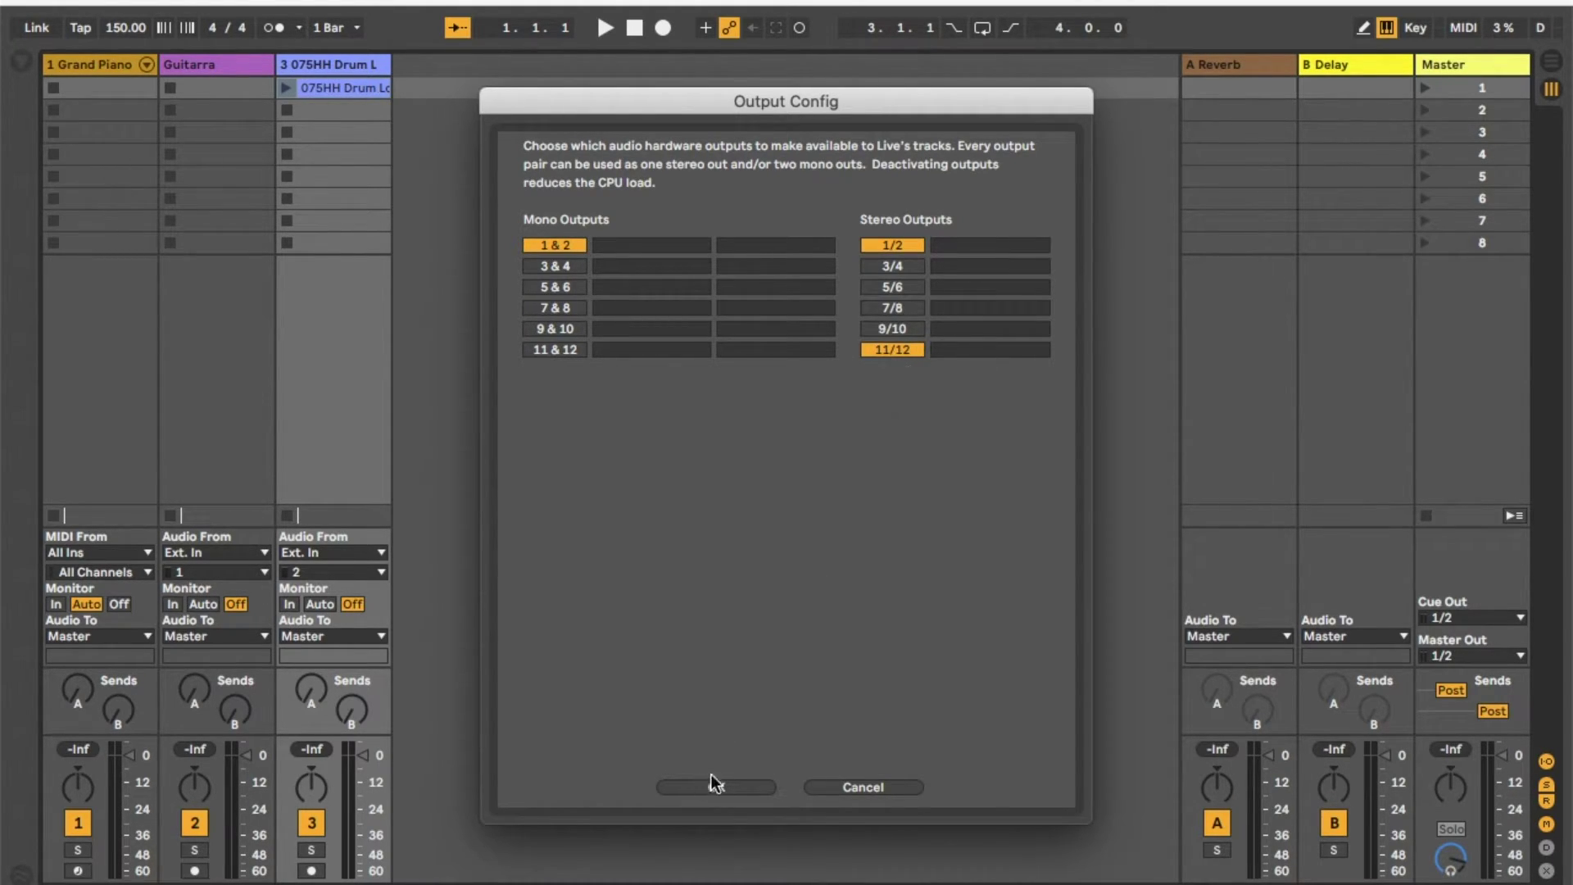
left_click(736, 783)
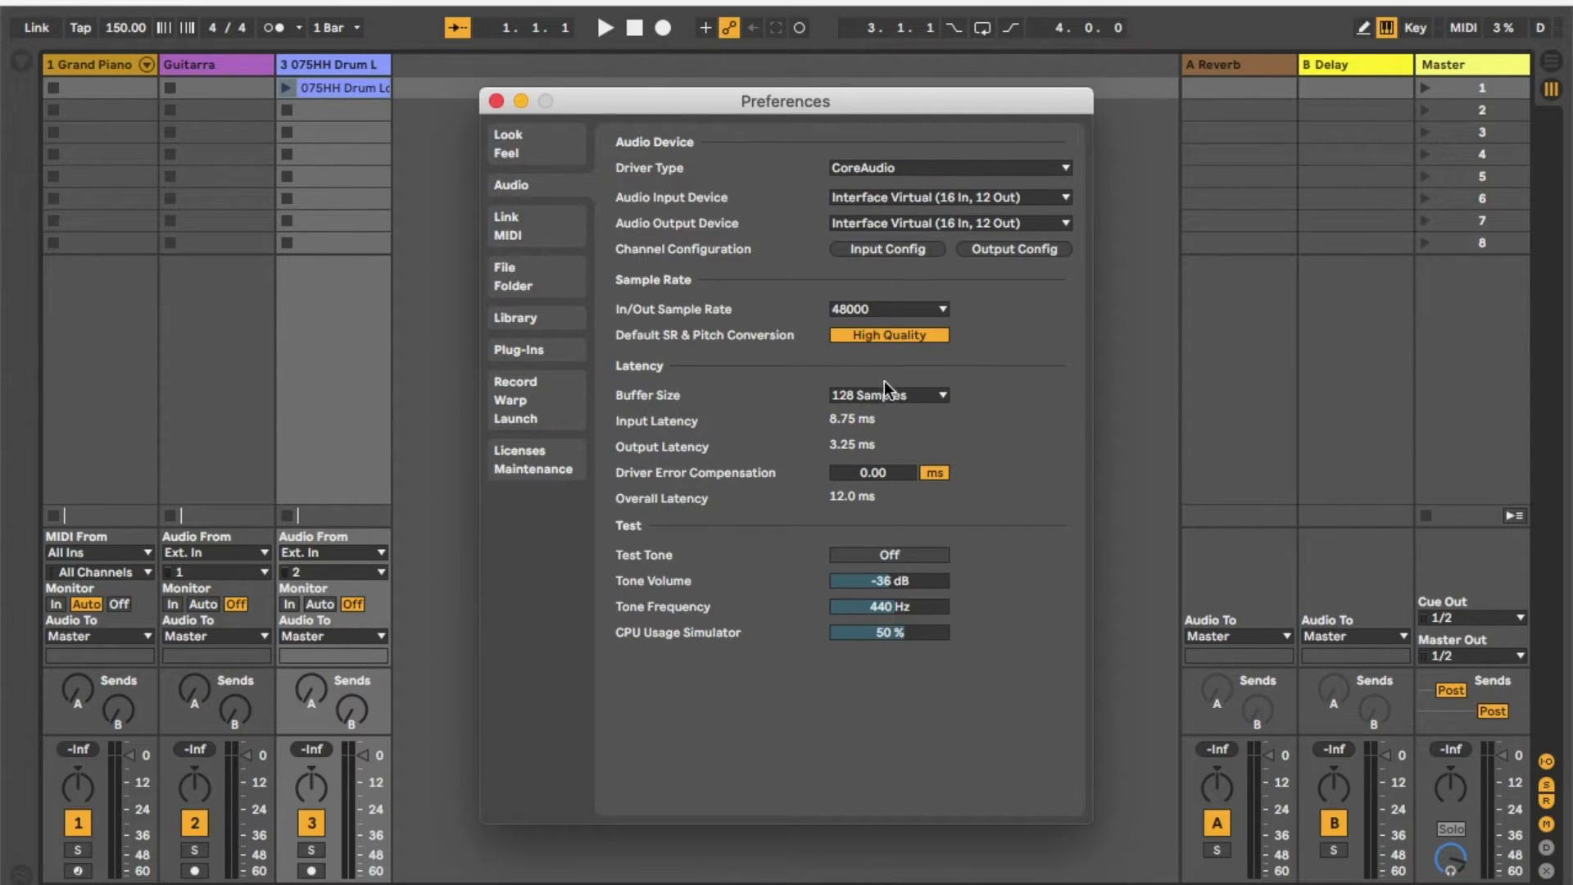
Step: Set the audio buffer size to 128 samples and close the preferences
left_click(909, 395)
left_click(1021, 408)
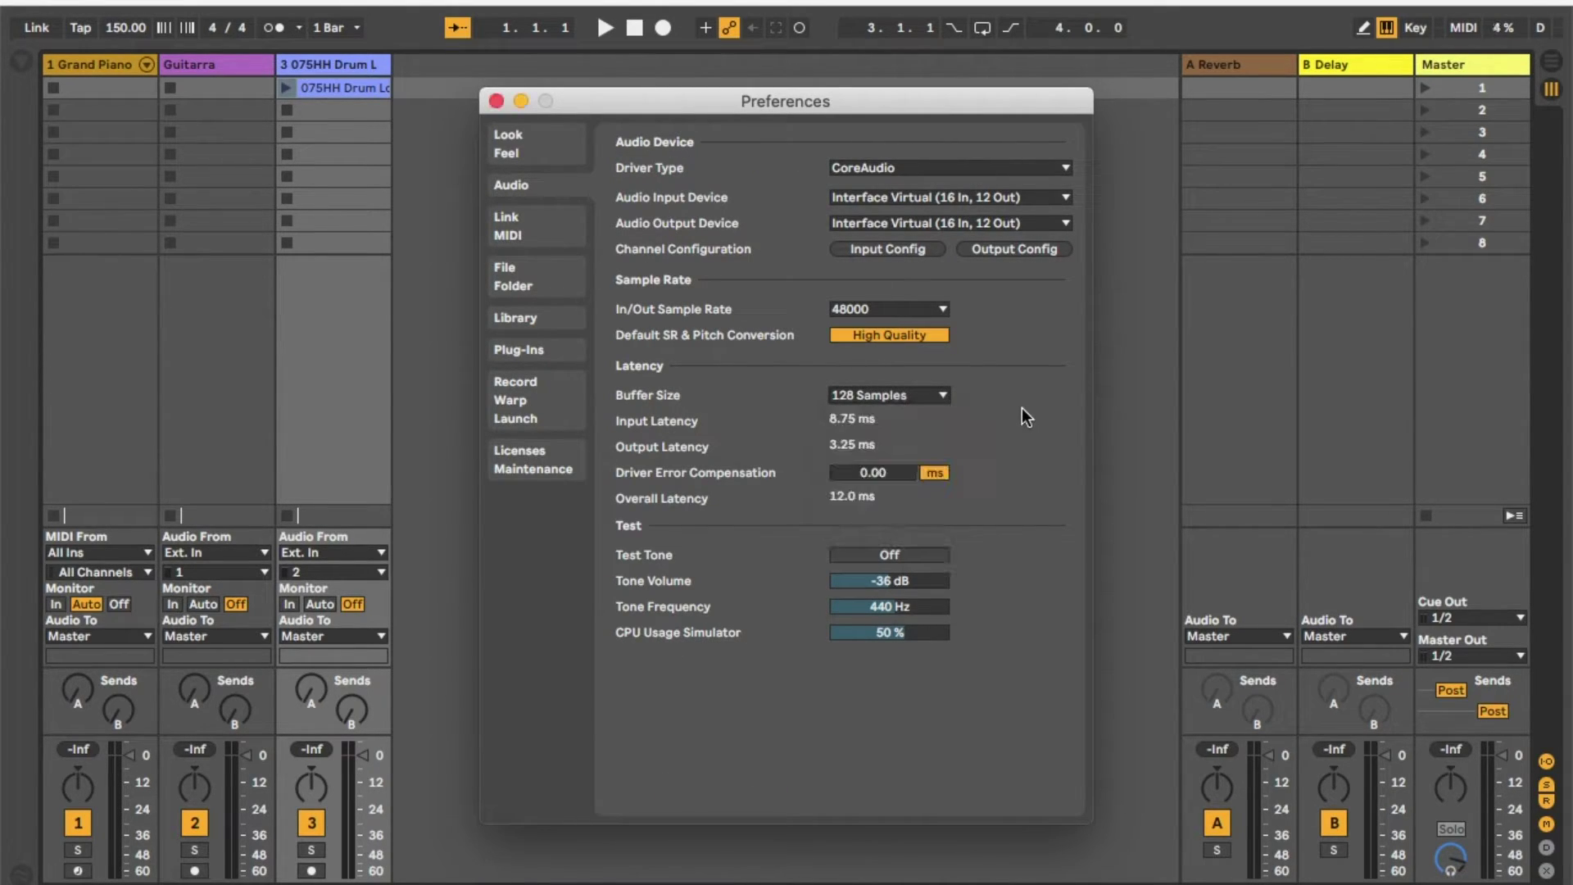
left_click(887, 395)
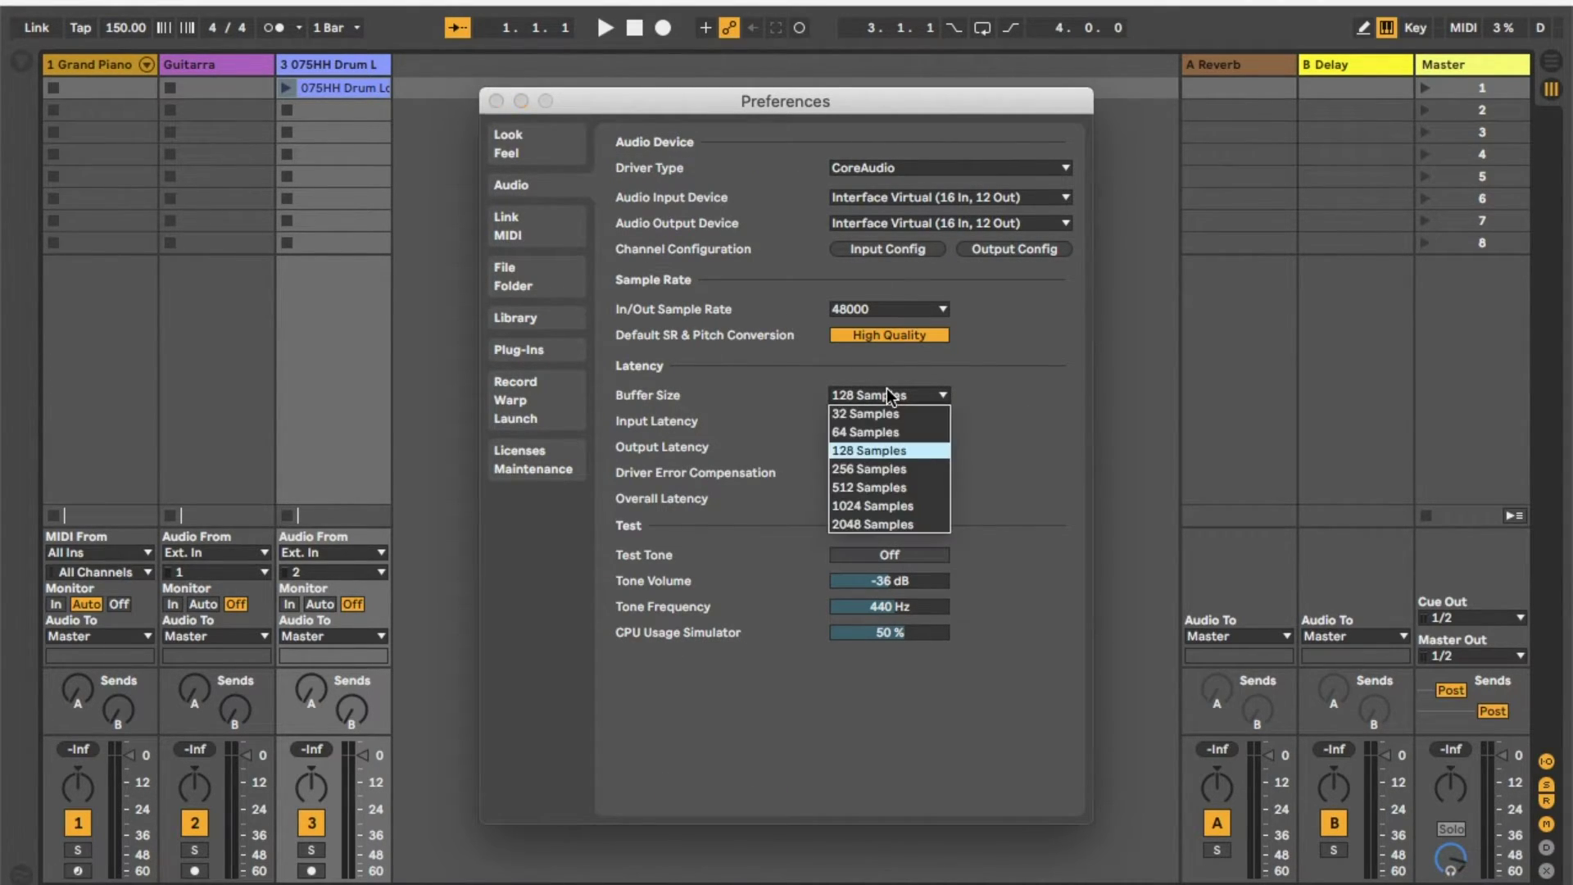
left_click(887, 450)
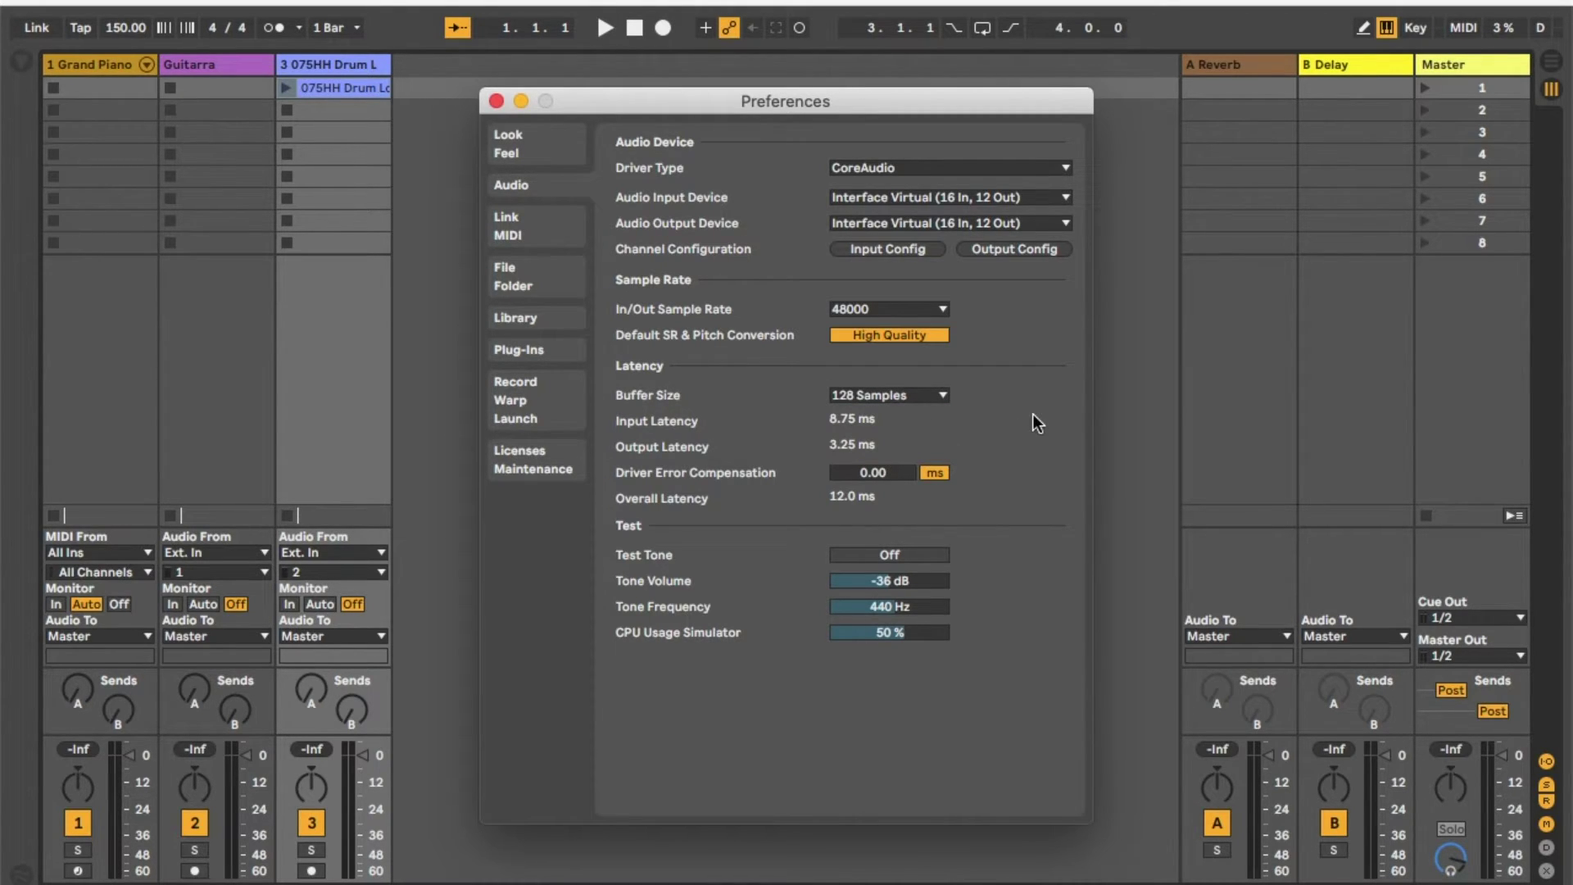
left_click(496, 101)
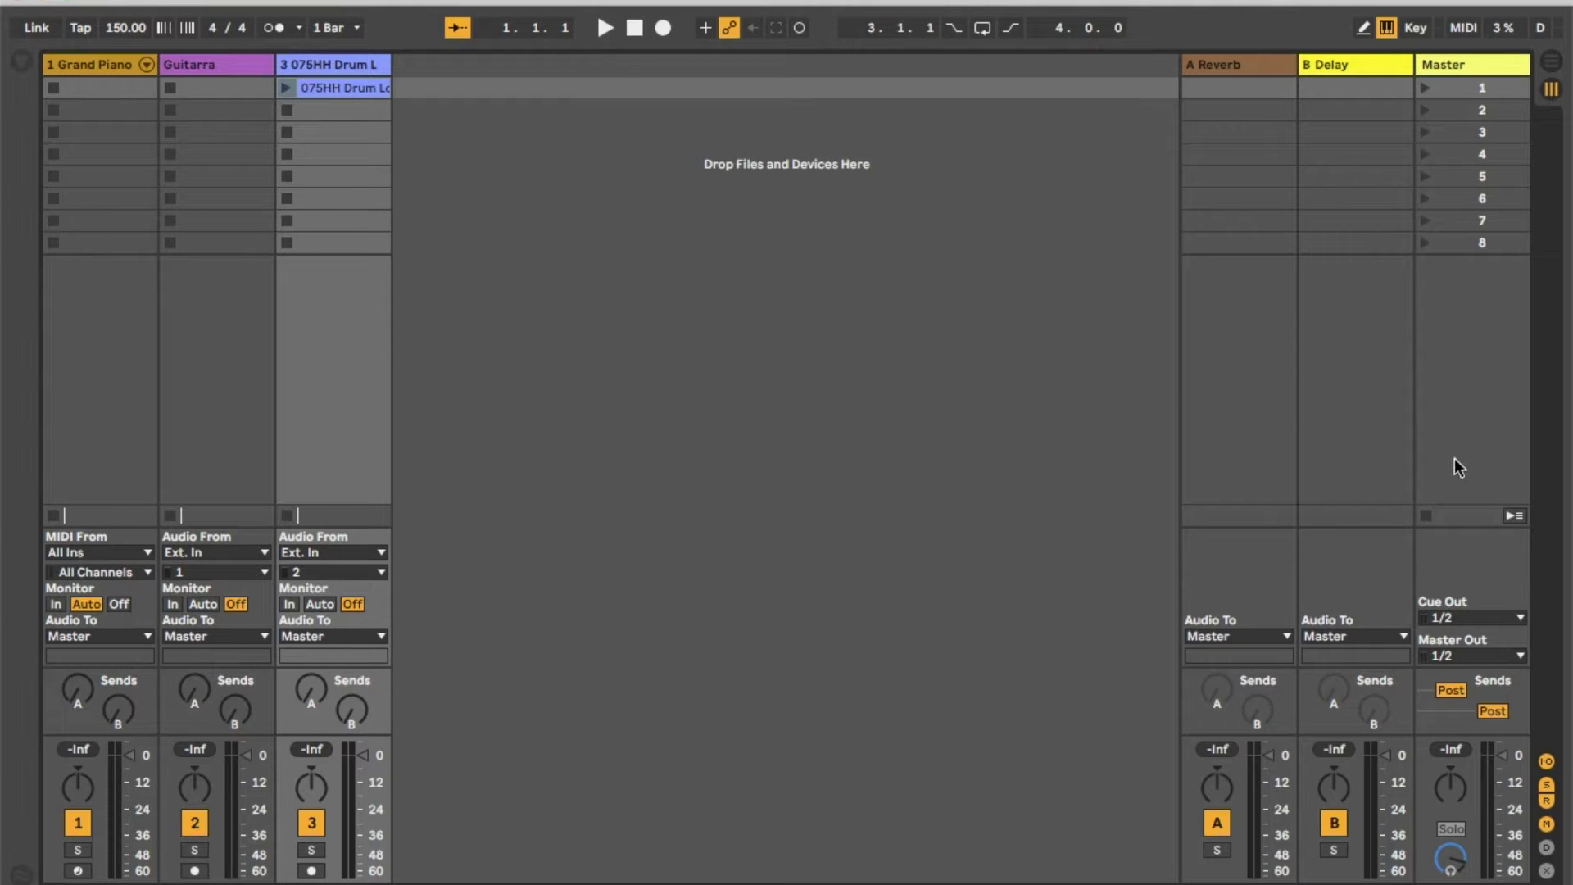
Step: Route the Master output to channels 11/12 and launch scene 1 to play the drum loop
left_click(1449, 654)
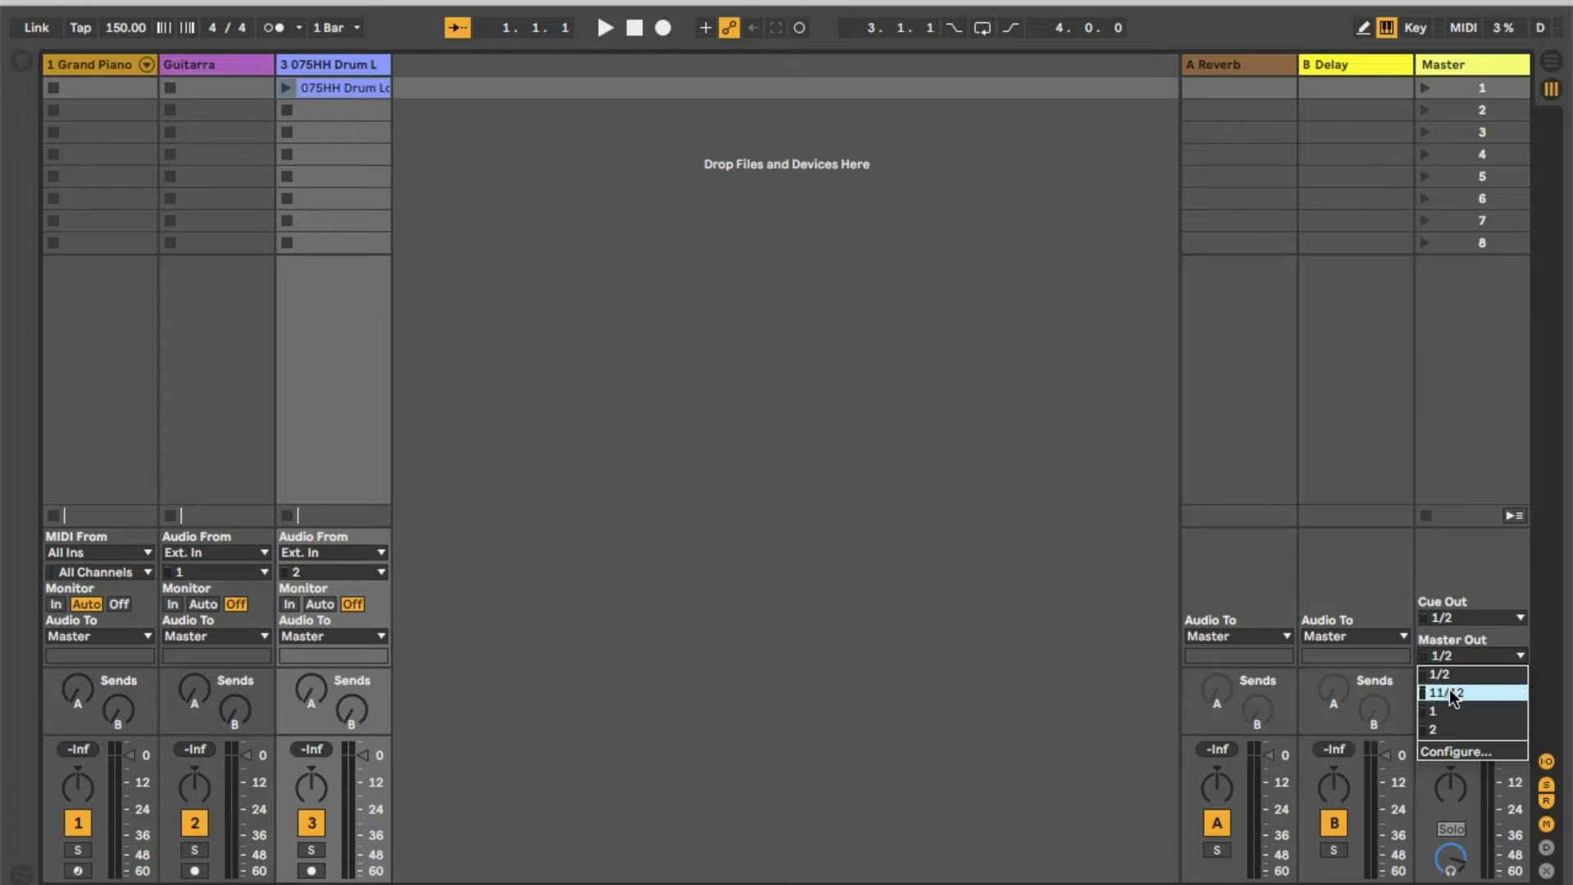
left_click(1448, 691)
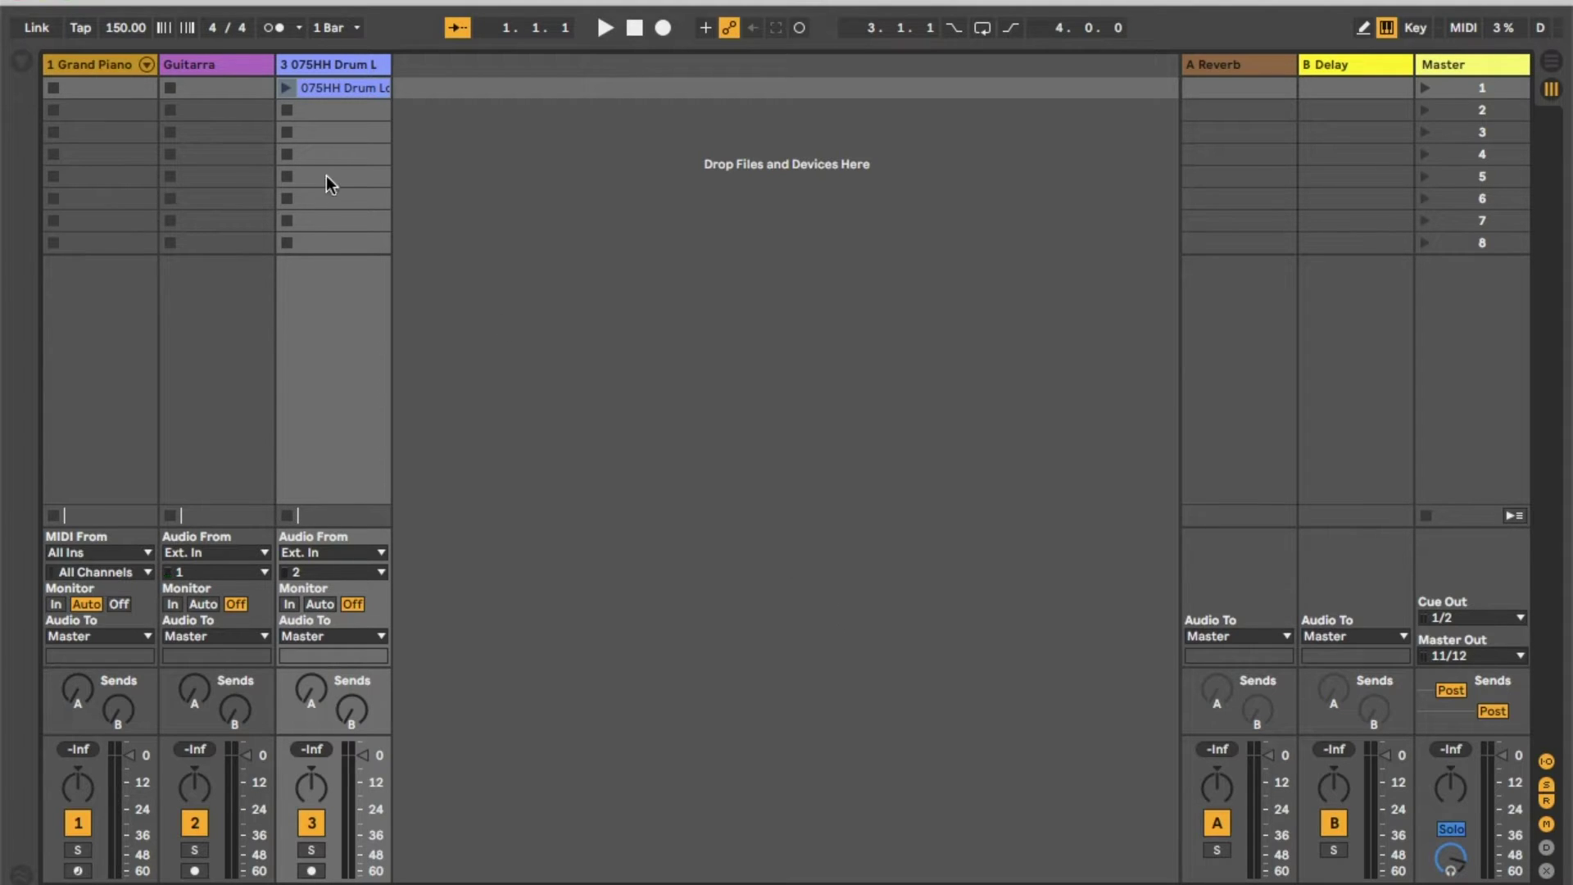
left_click(1426, 87)
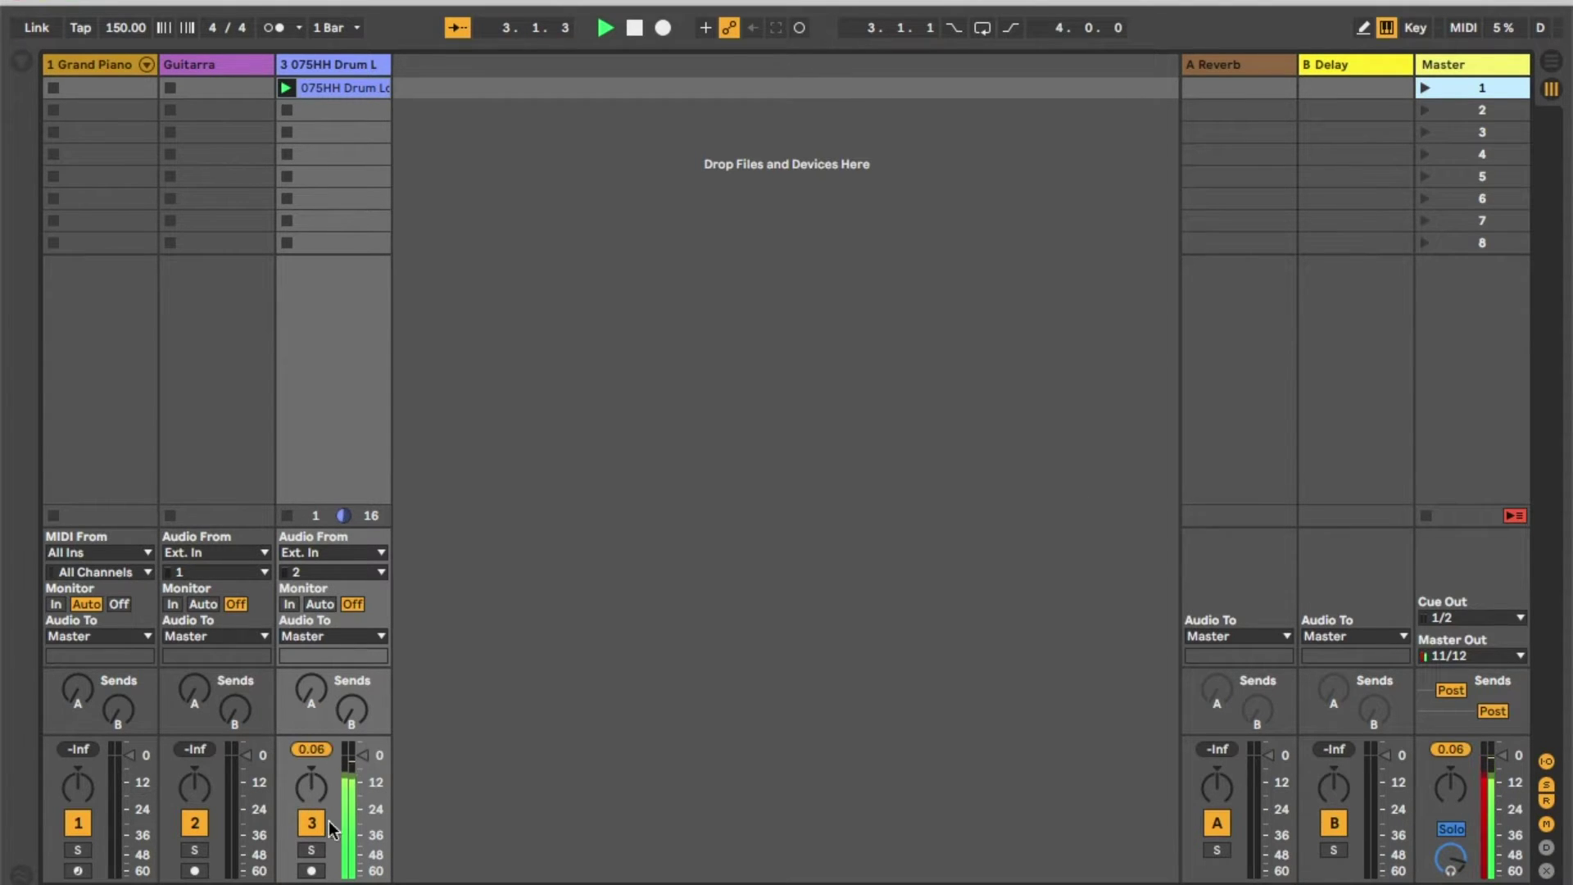
Step: Launch OBS from the Broadcast Stuff application folder
key("F4")
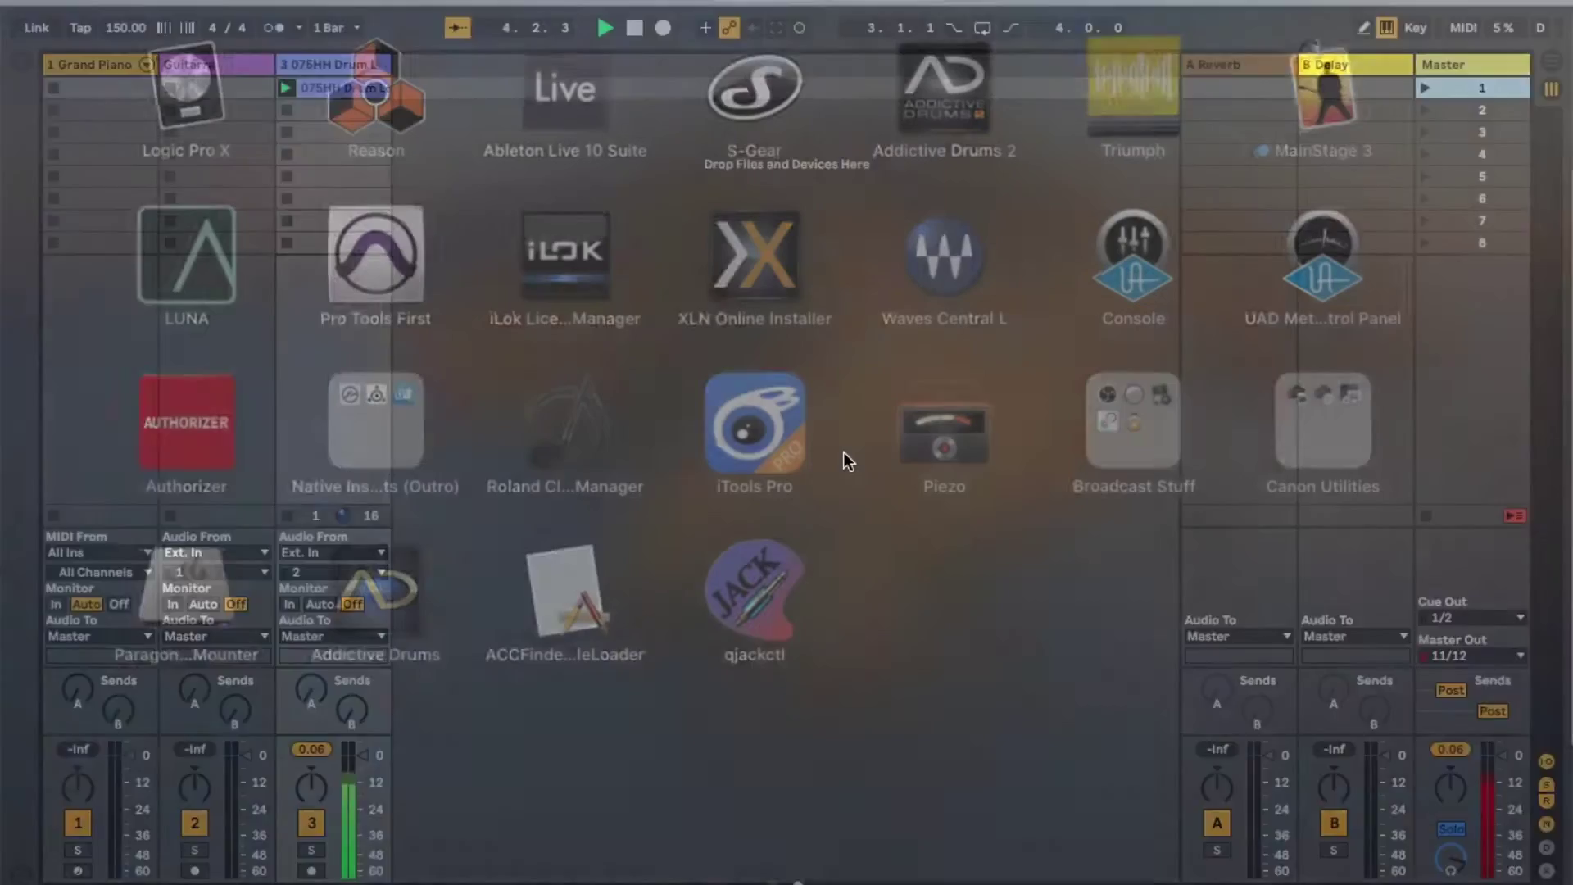
left_click(1078, 435)
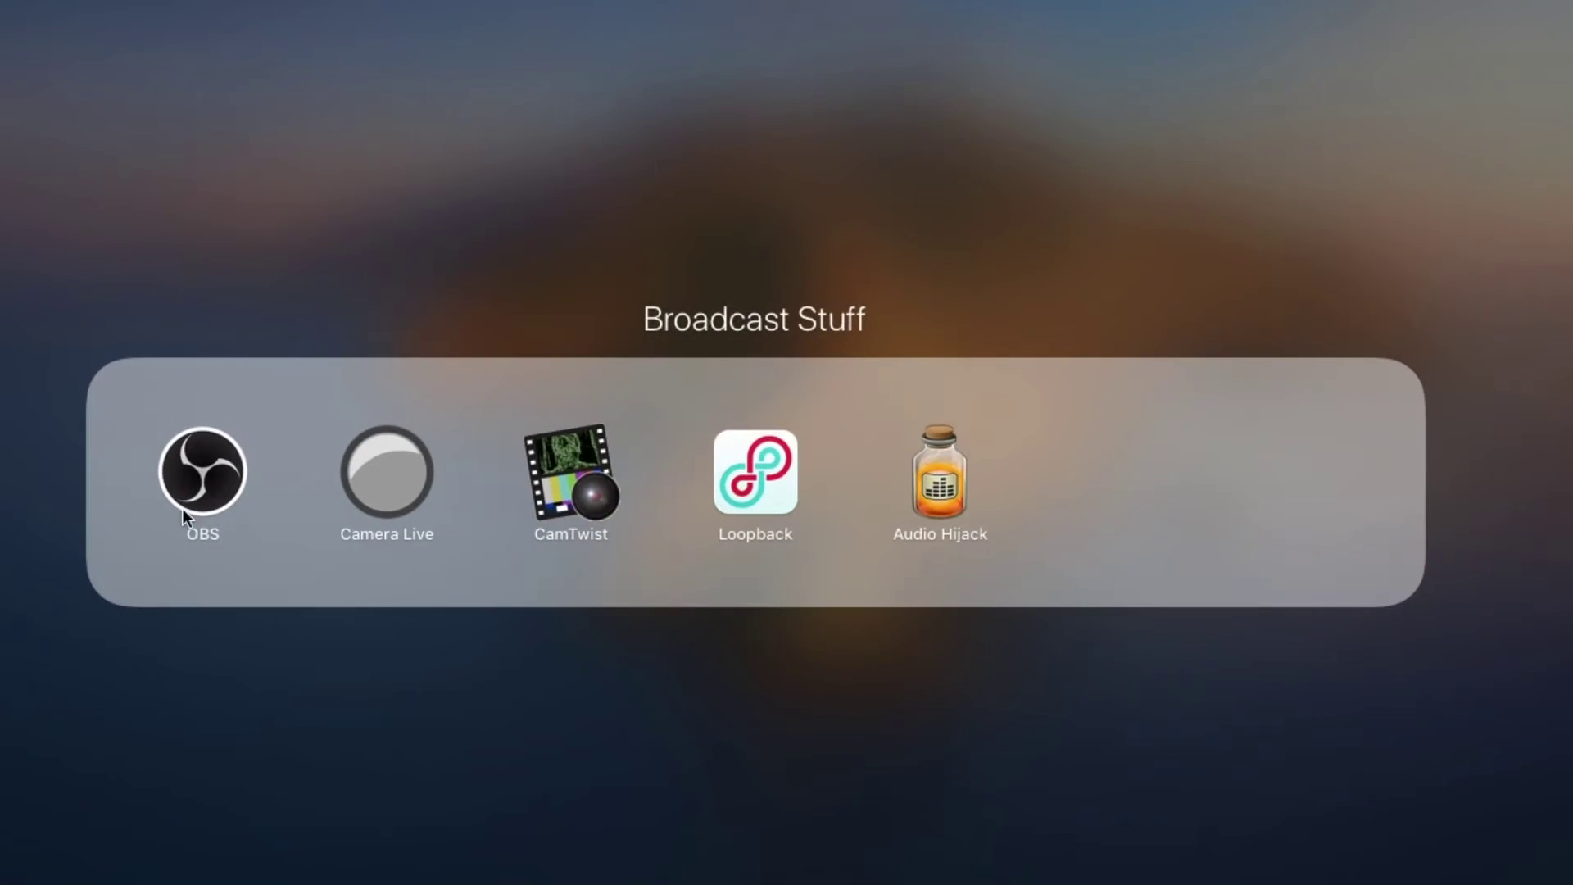
left_click(200, 484)
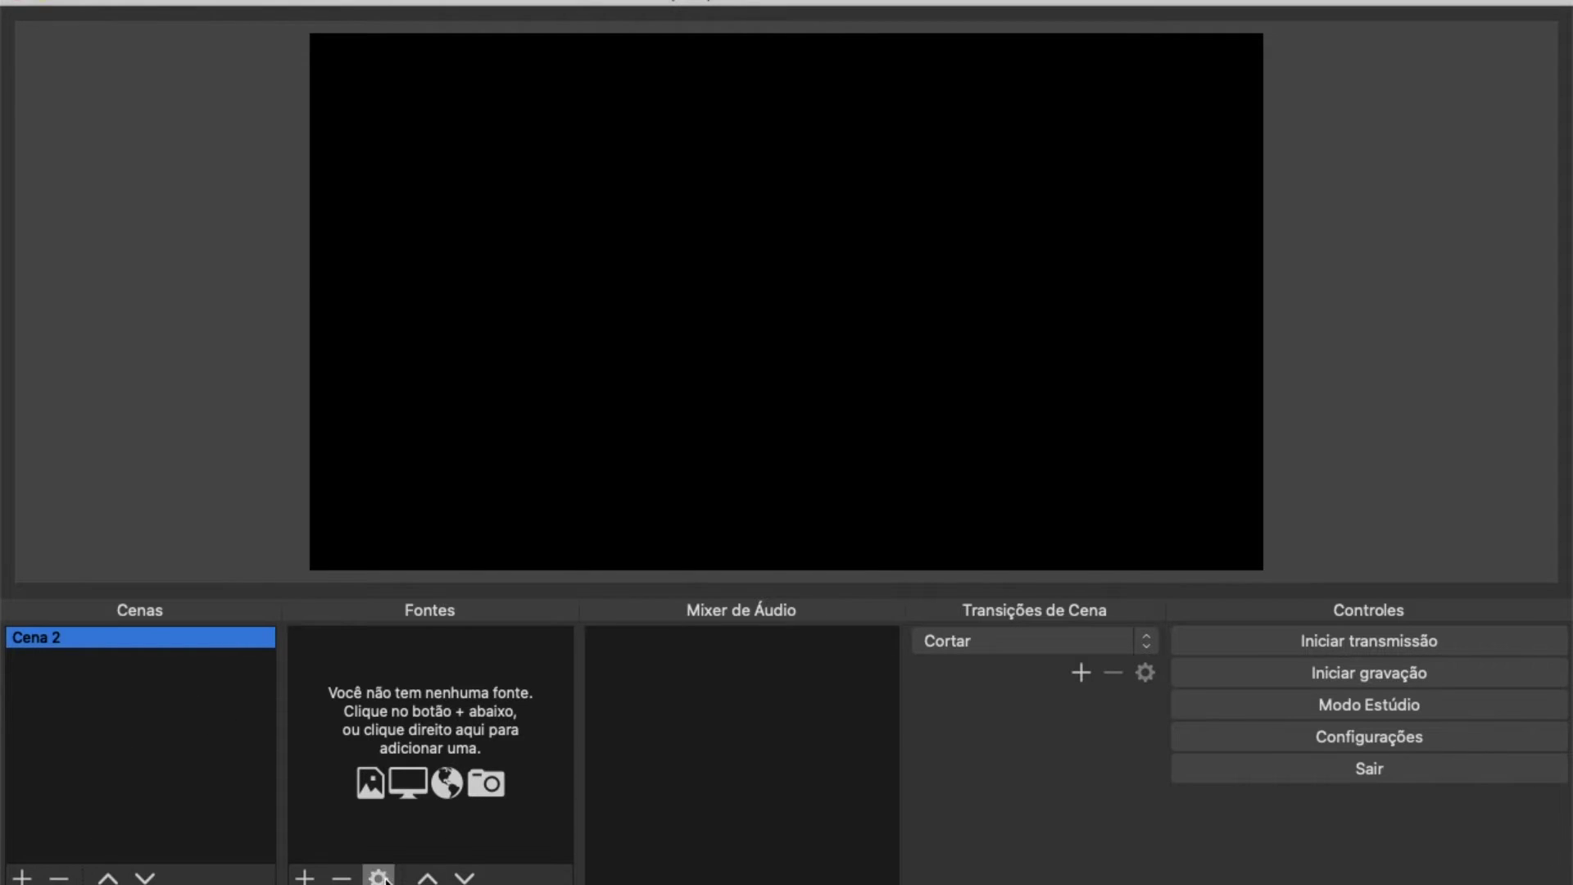
Step: Add a Dispositivo de Captura de Vídeo source to Cena 2 and try Câmera FaceTime HD (Integrada) as its device
left_click(304, 877)
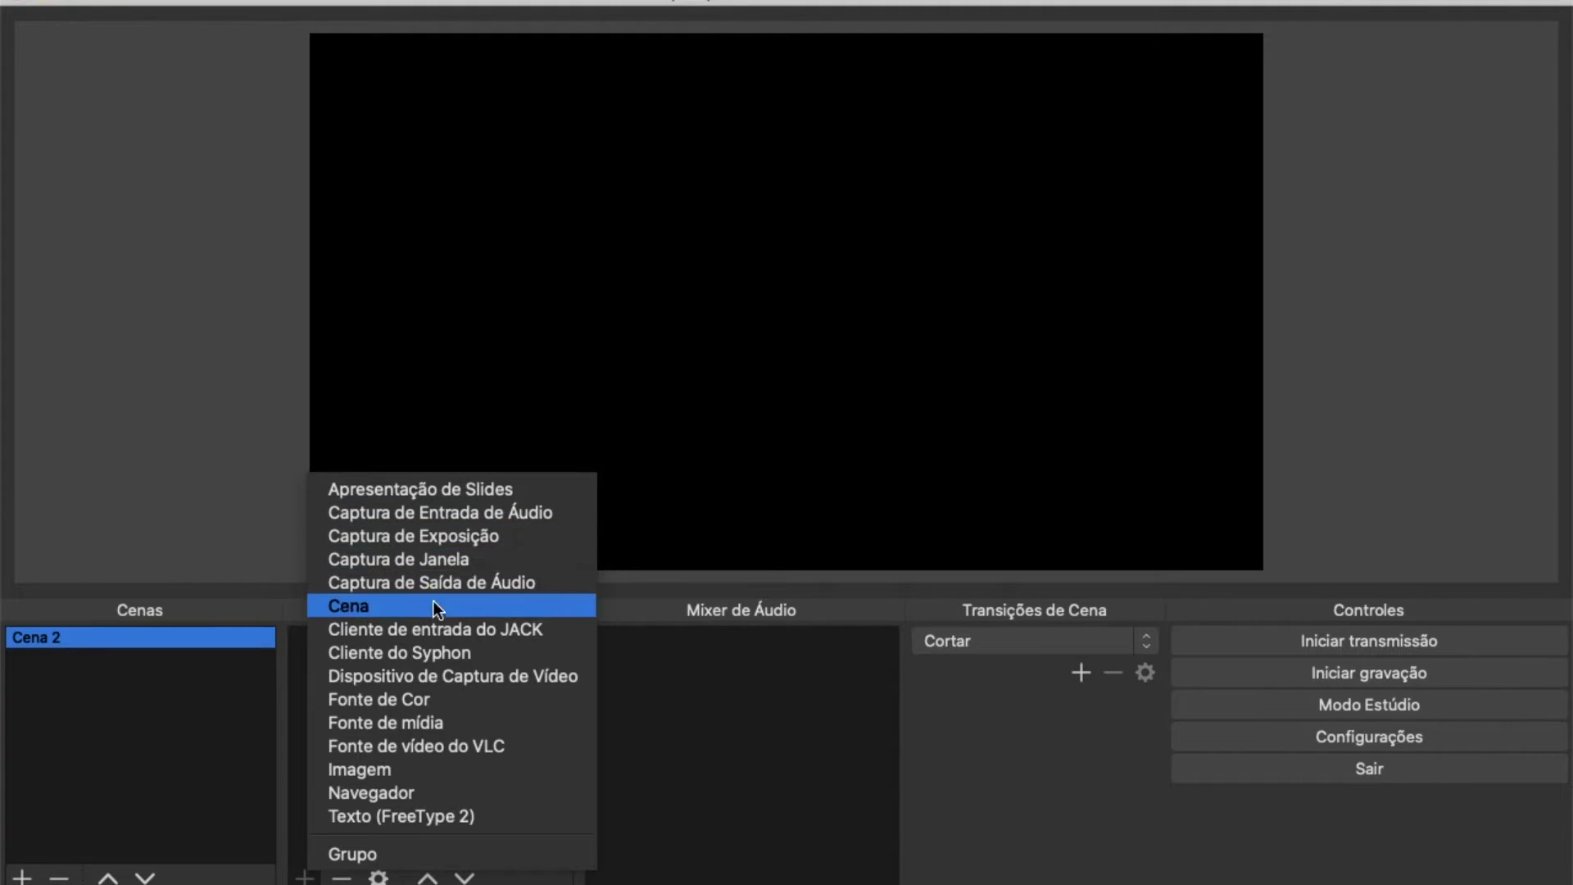
left_click(433, 676)
left_click(940, 353)
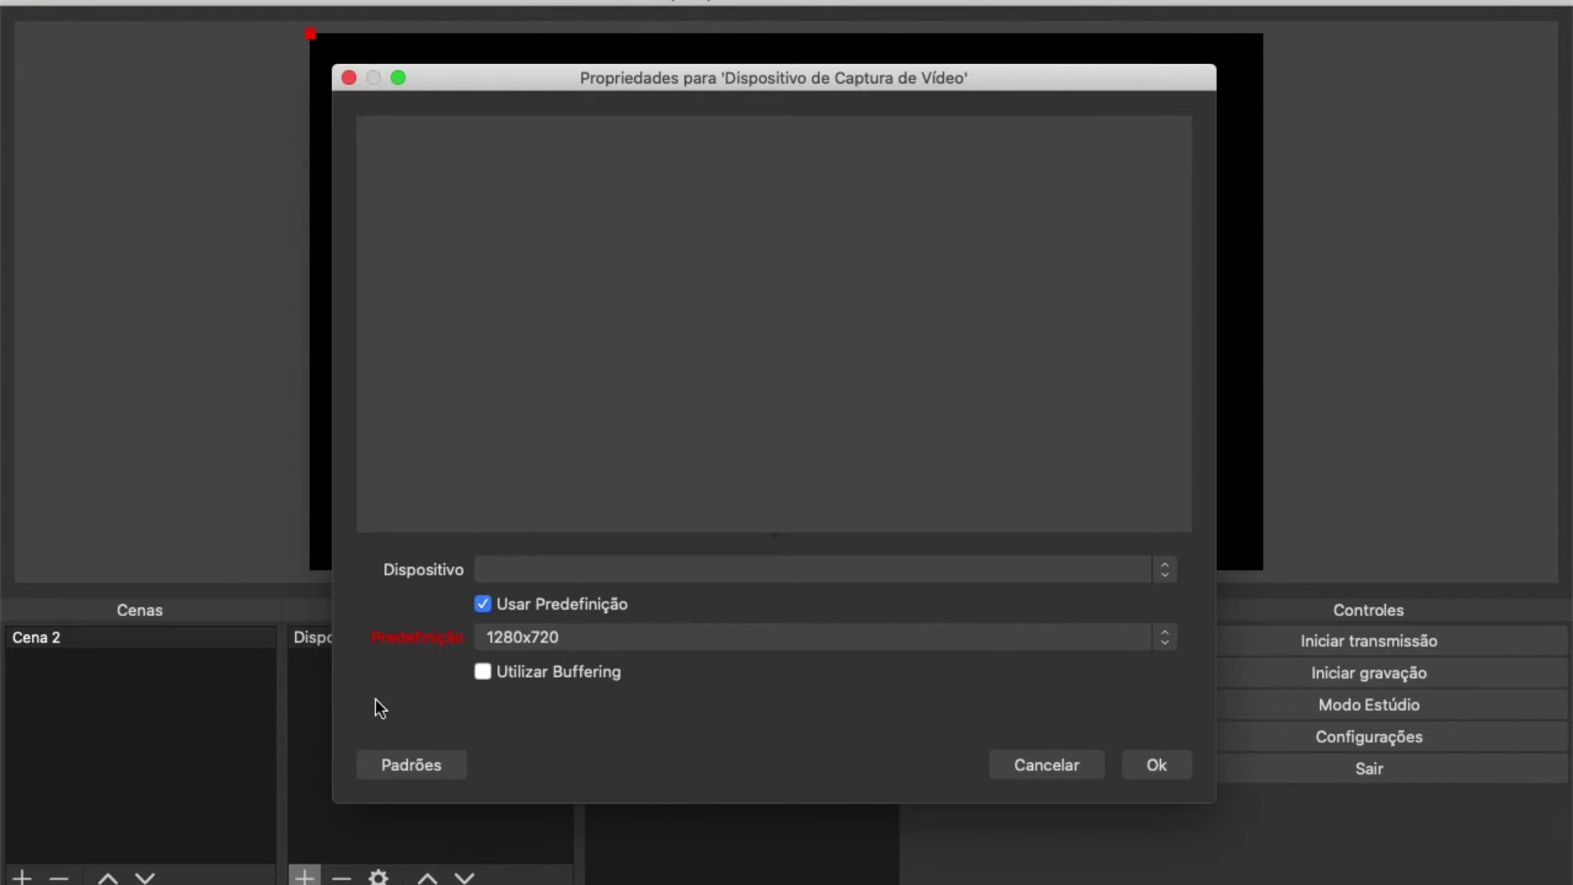
left_click(766, 570)
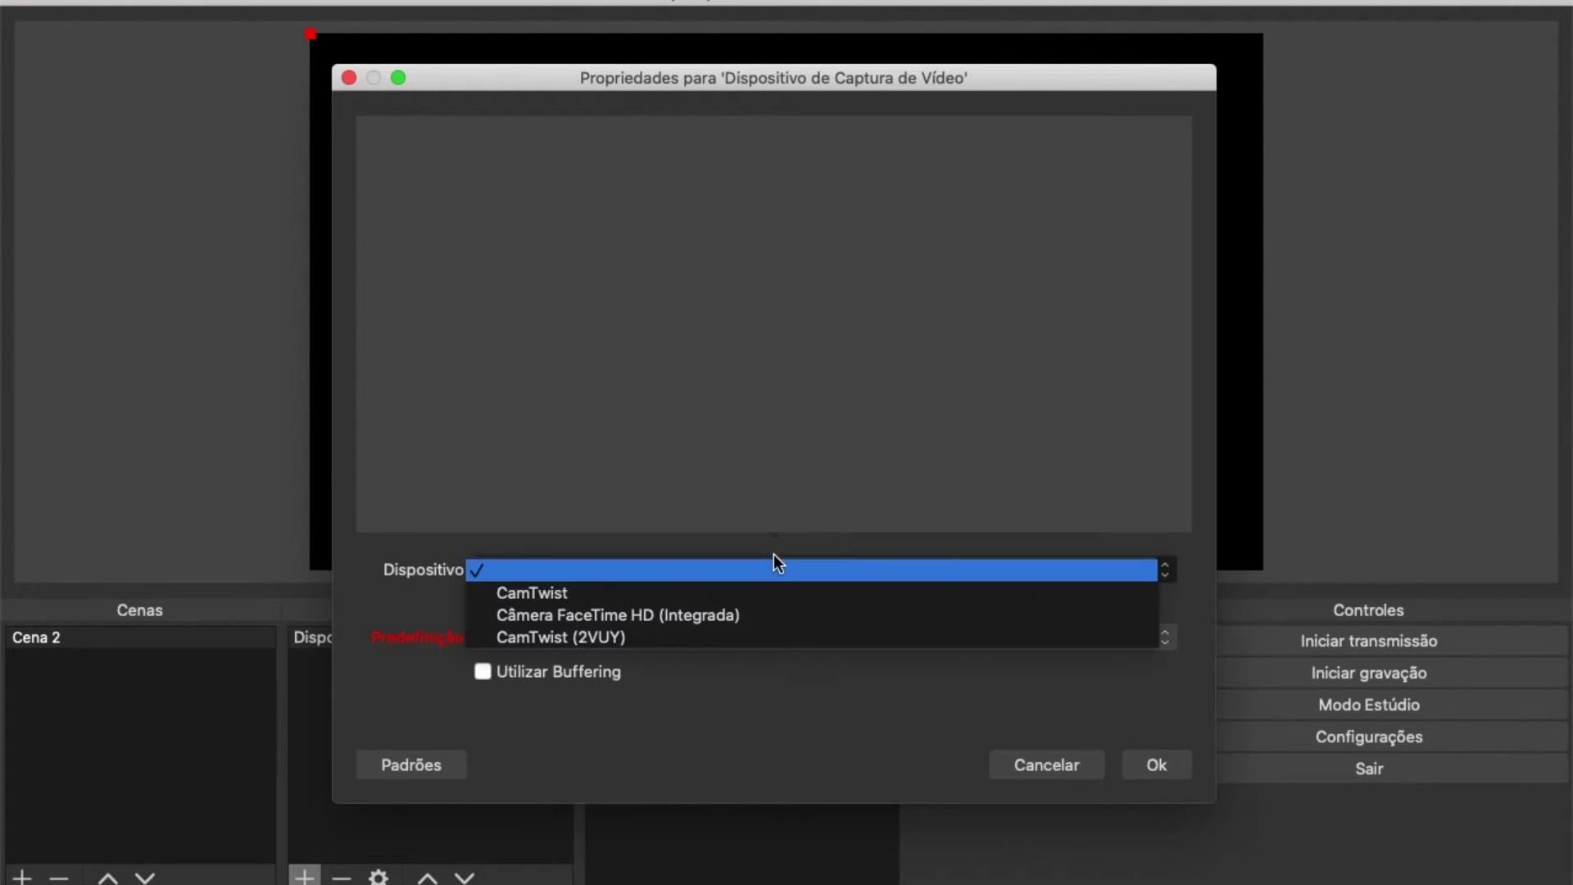
left_click(677, 613)
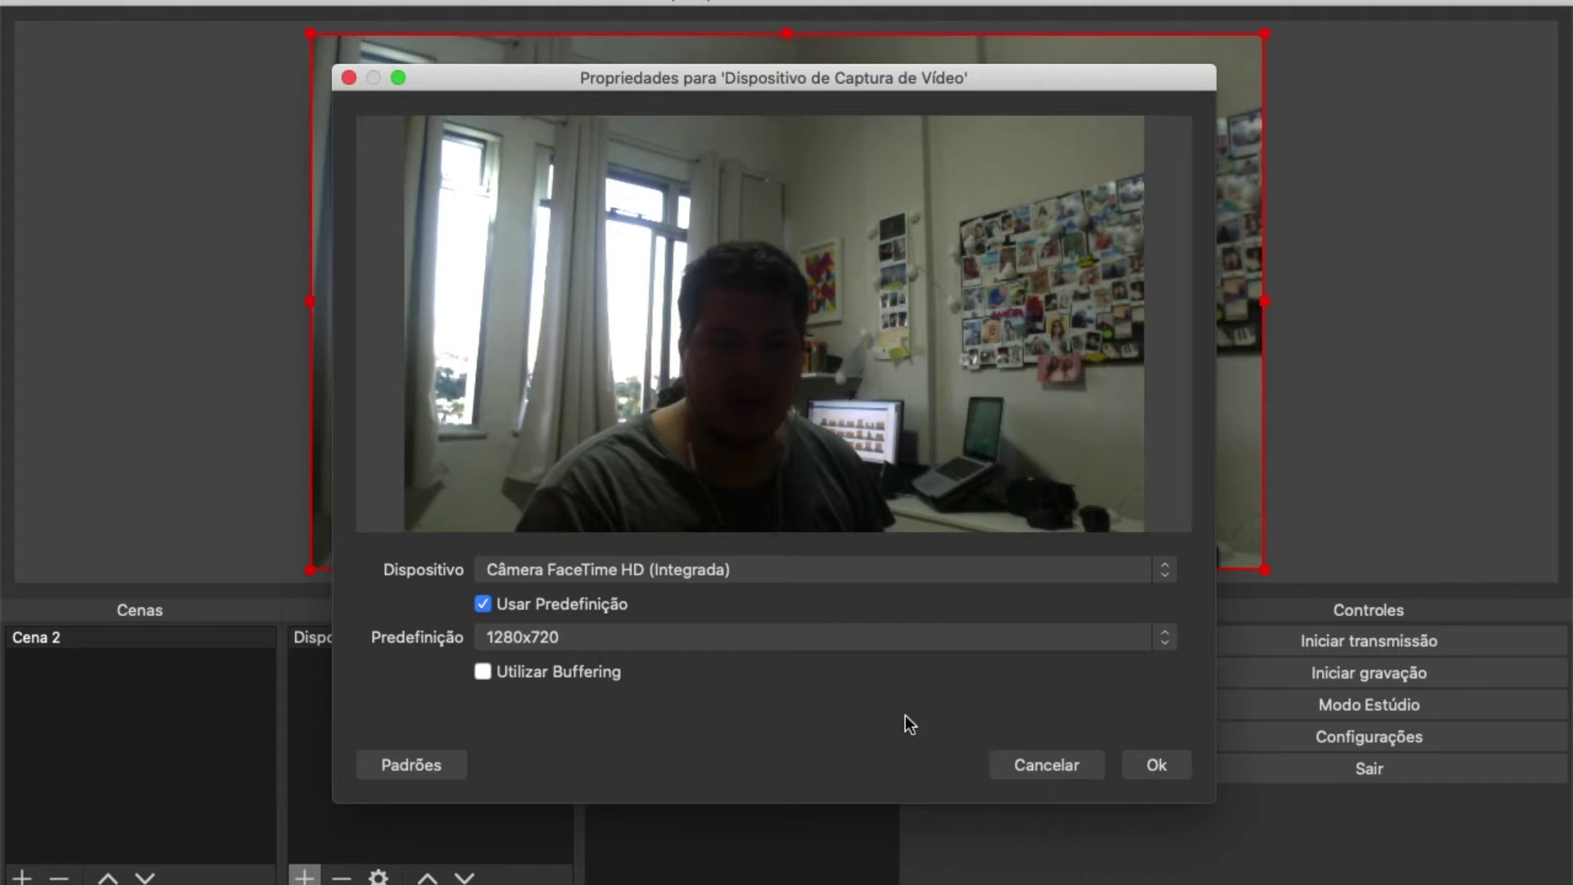
left_click(1085, 770)
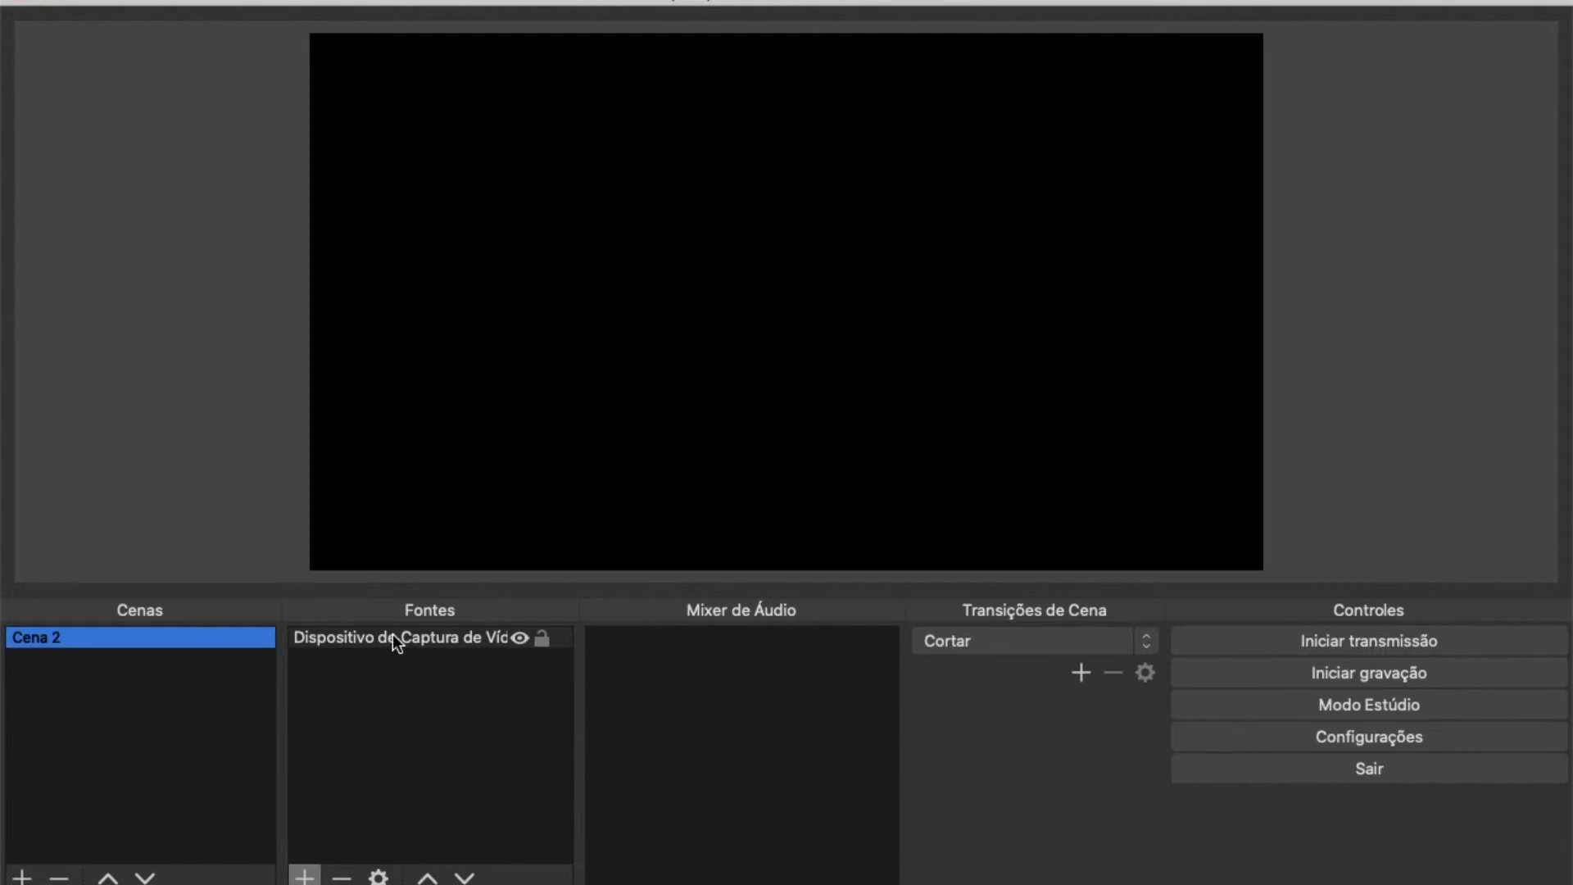
left_click(392, 632)
left_click(423, 751)
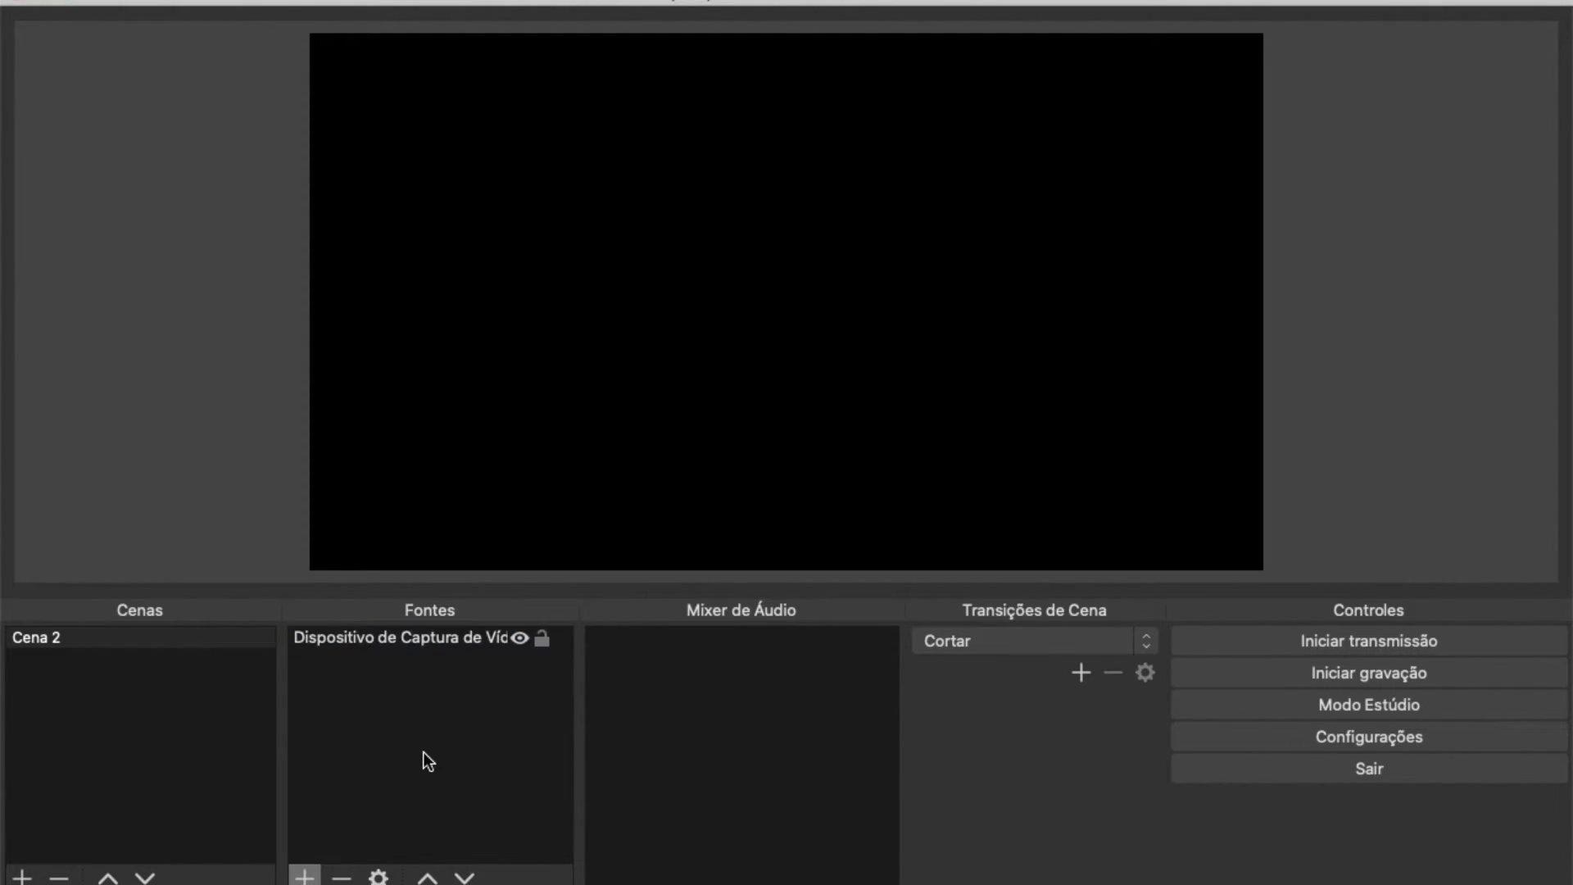
left_click(400, 641)
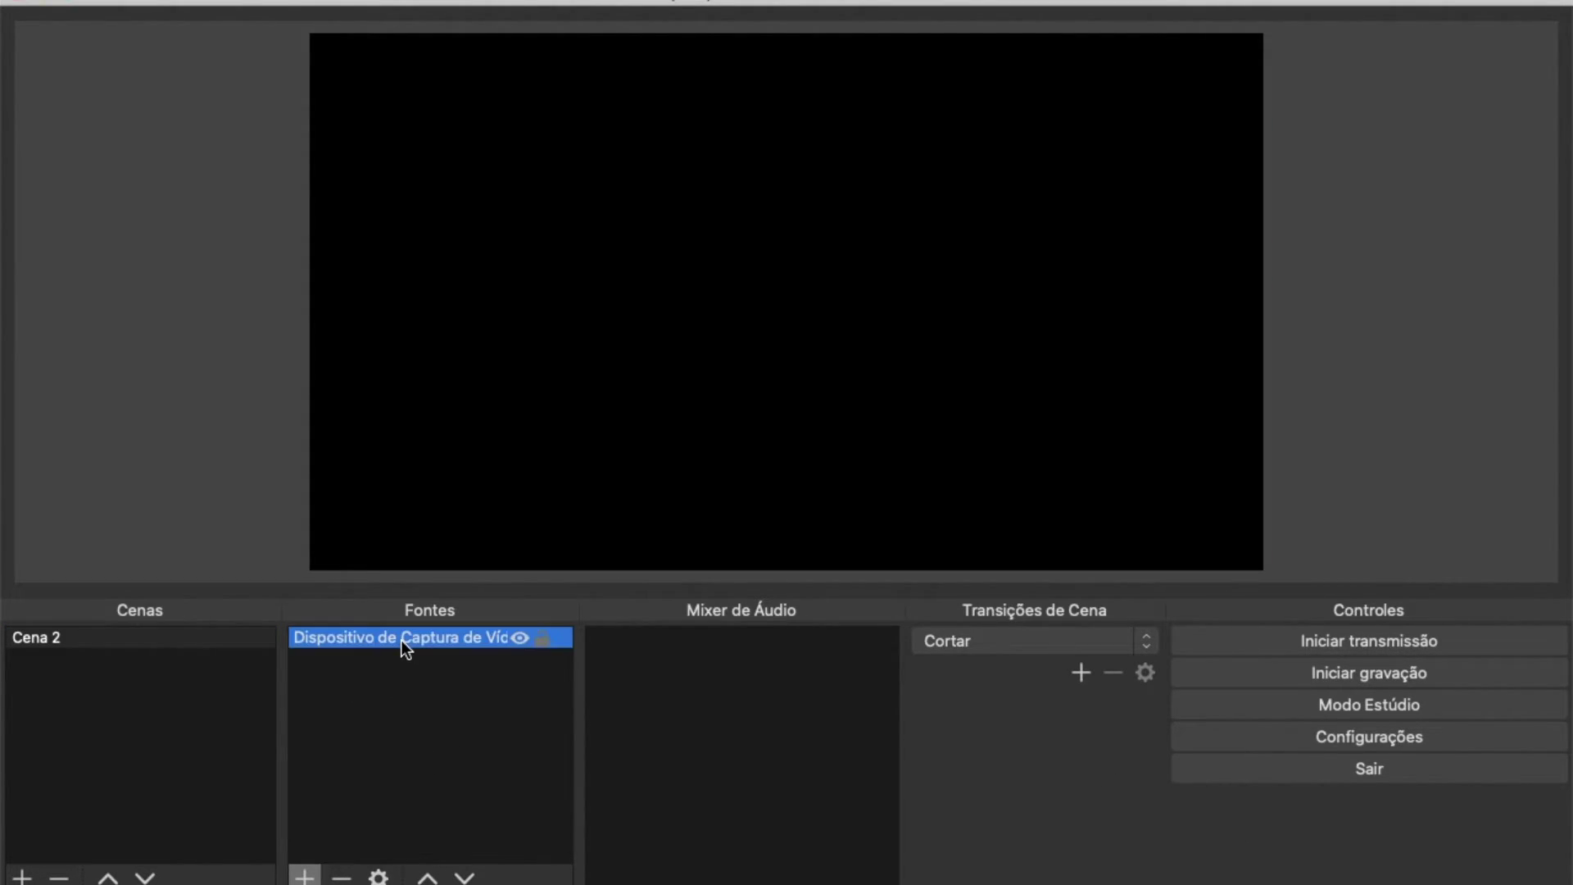
Step: Add a new Captura de Entrada de Áudio source named "Ableton + Interface Virtual"
left_click(305, 875)
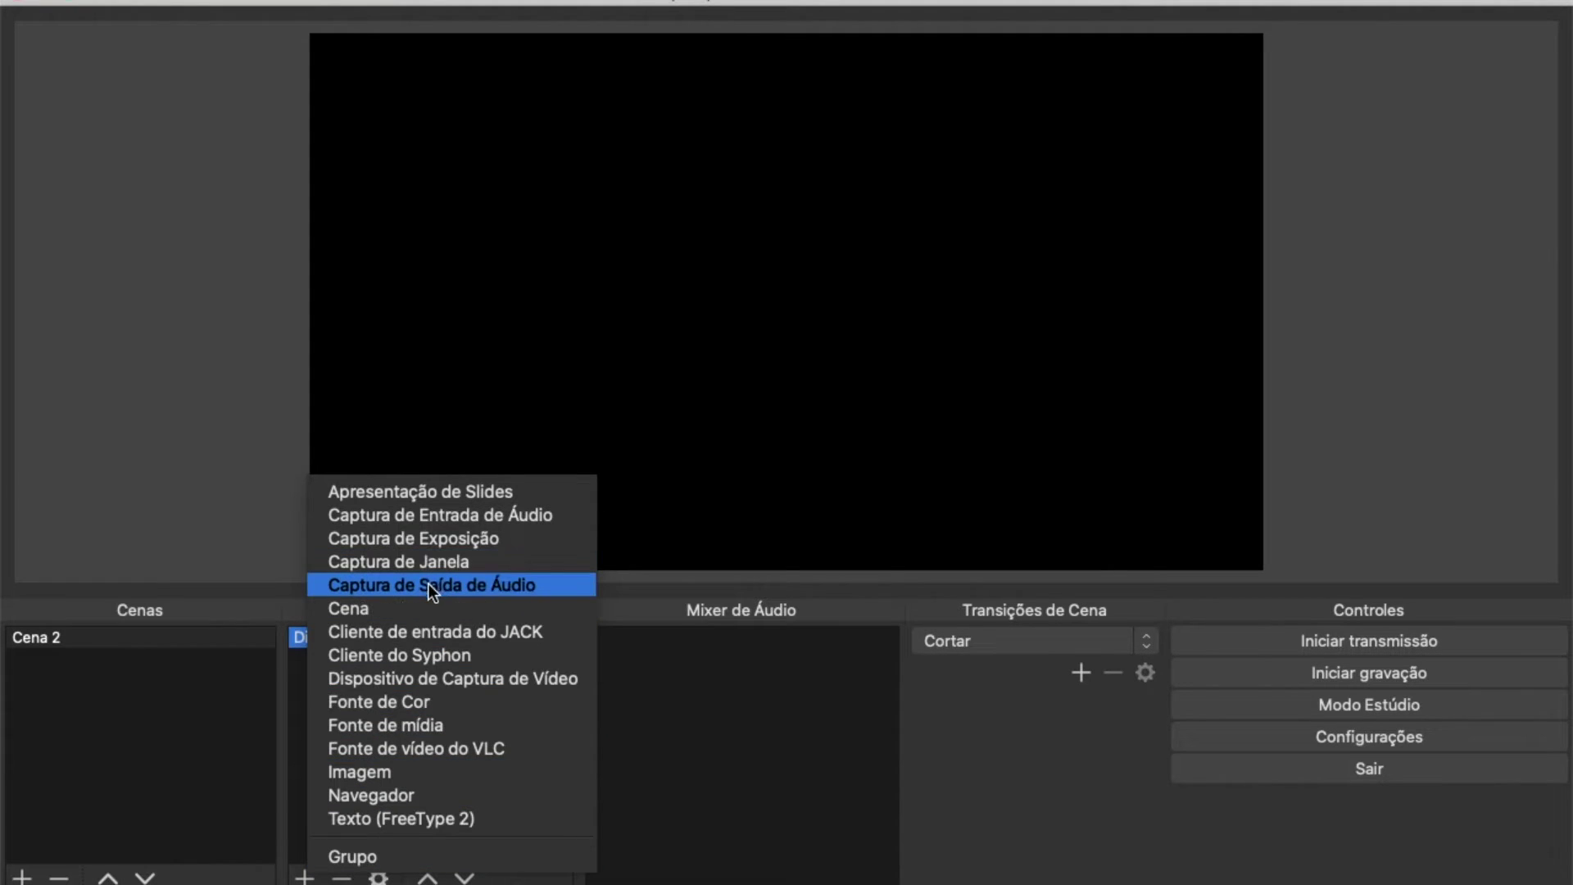
left_click(458, 513)
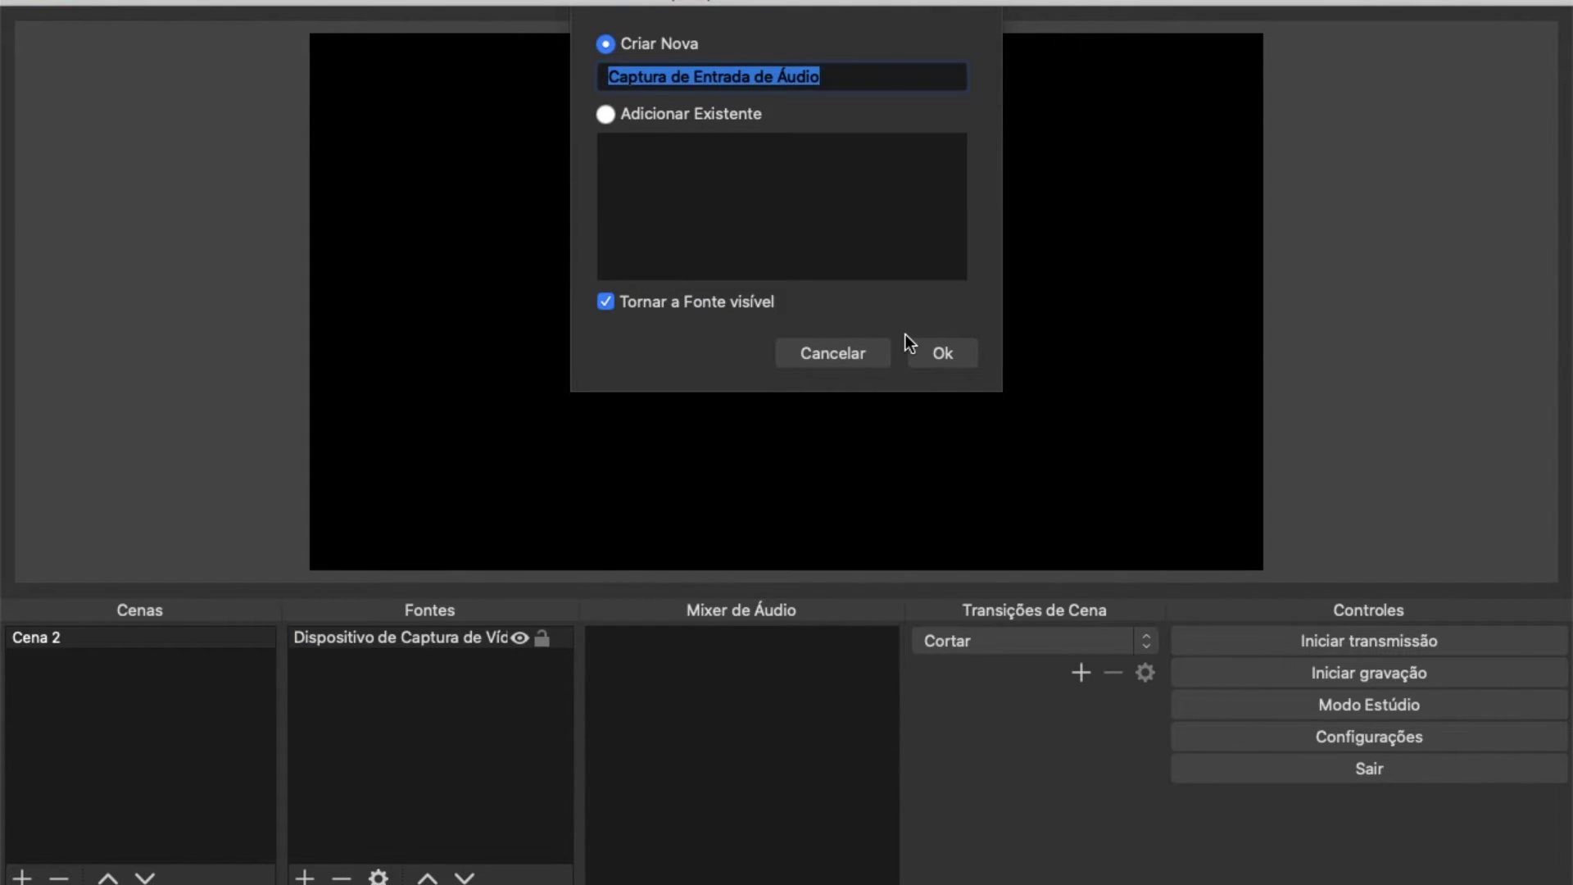
type("Ableton")
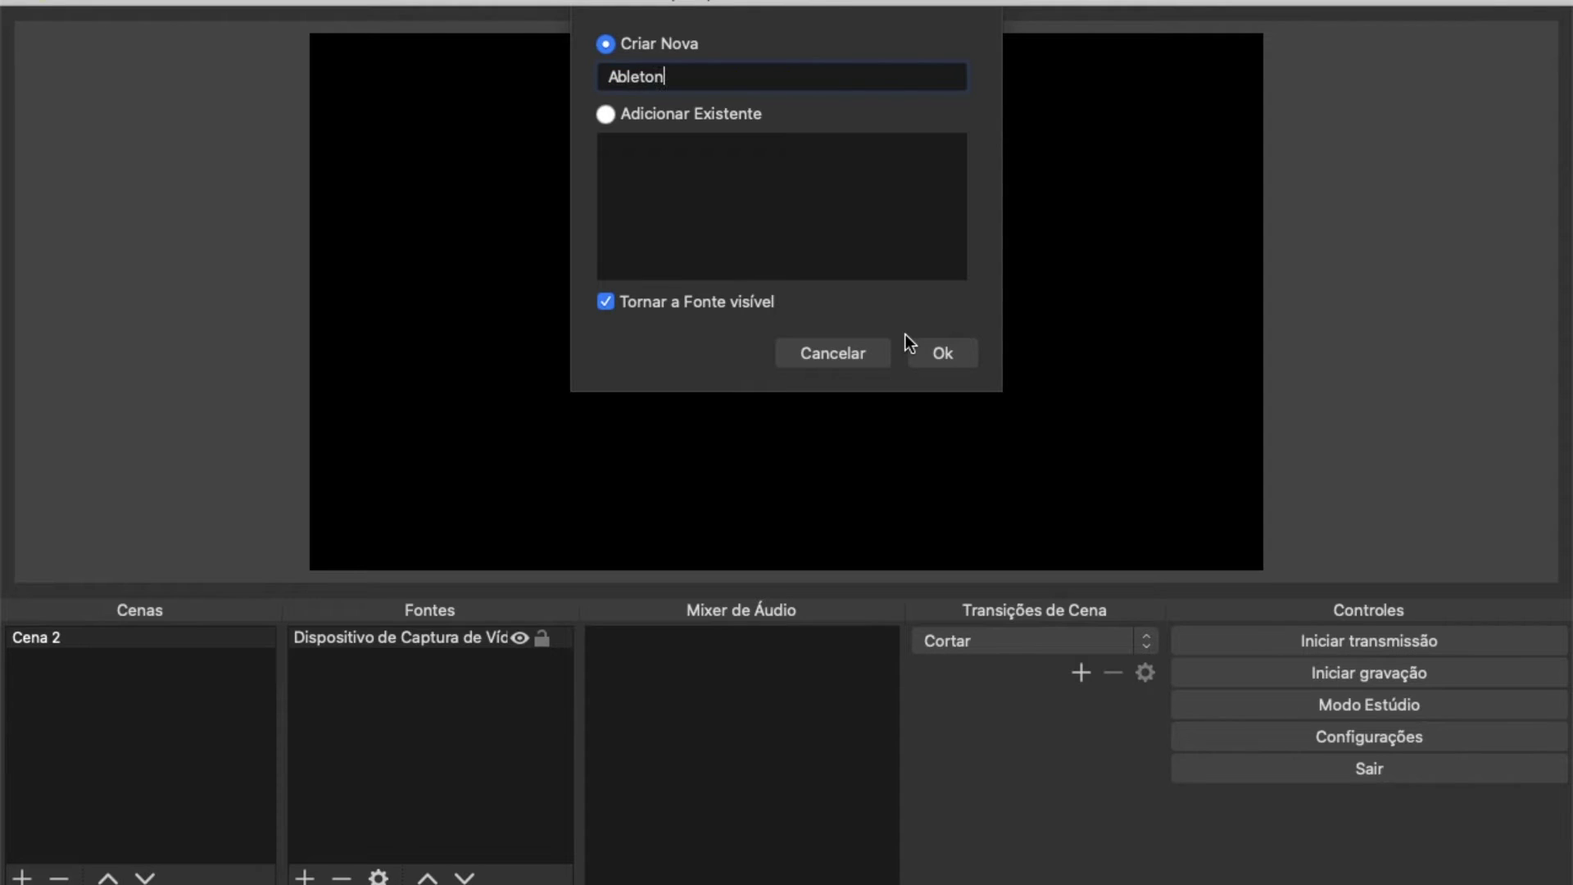
type(" + Interface Virtual")
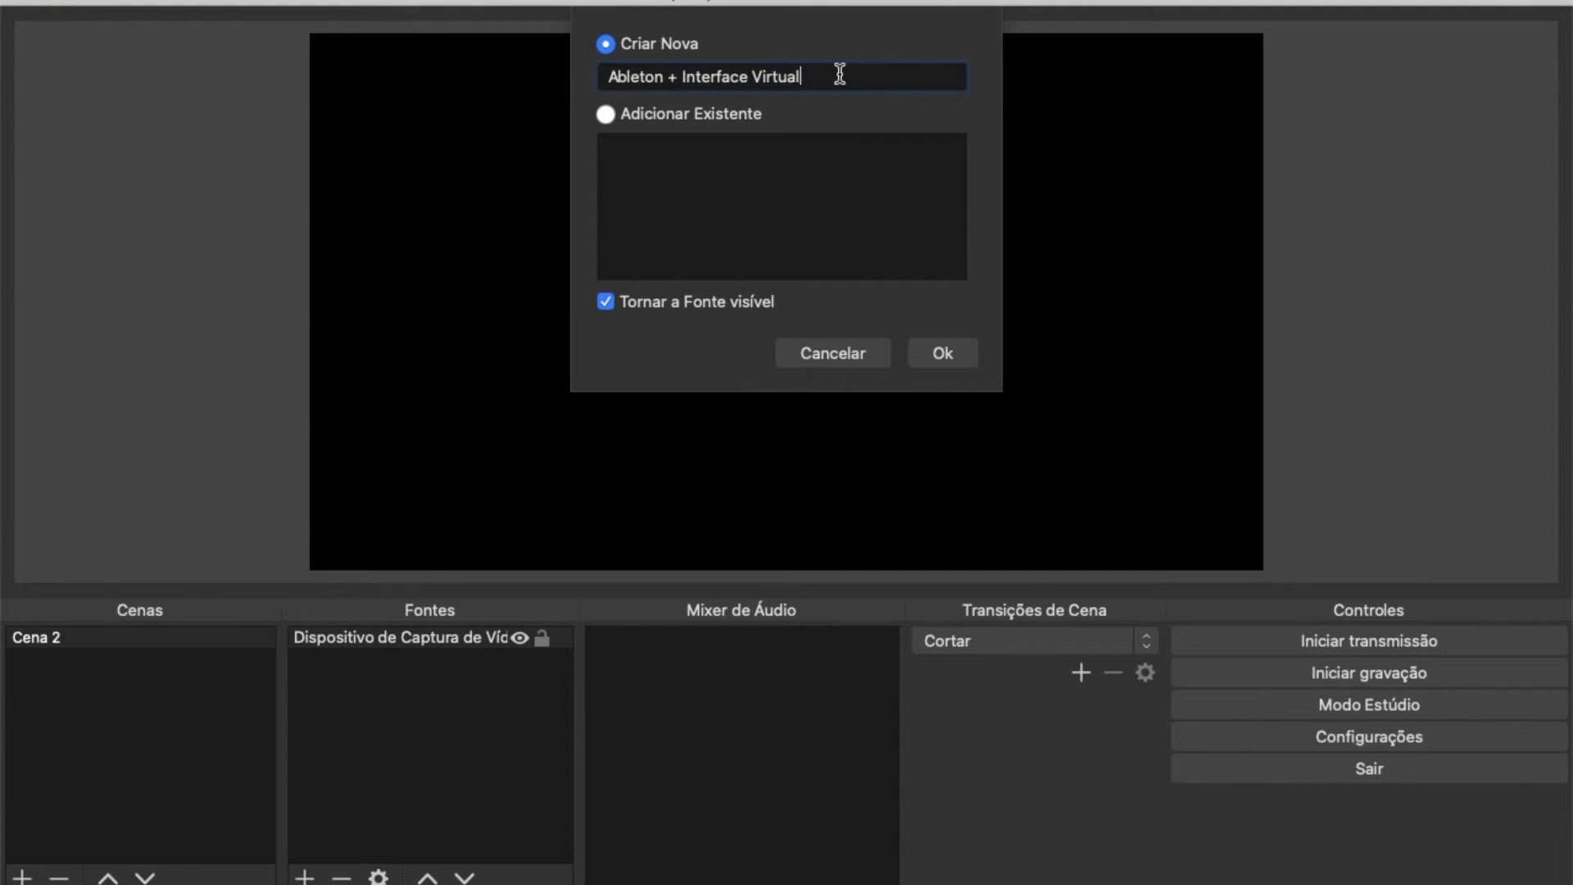
left_click(932, 351)
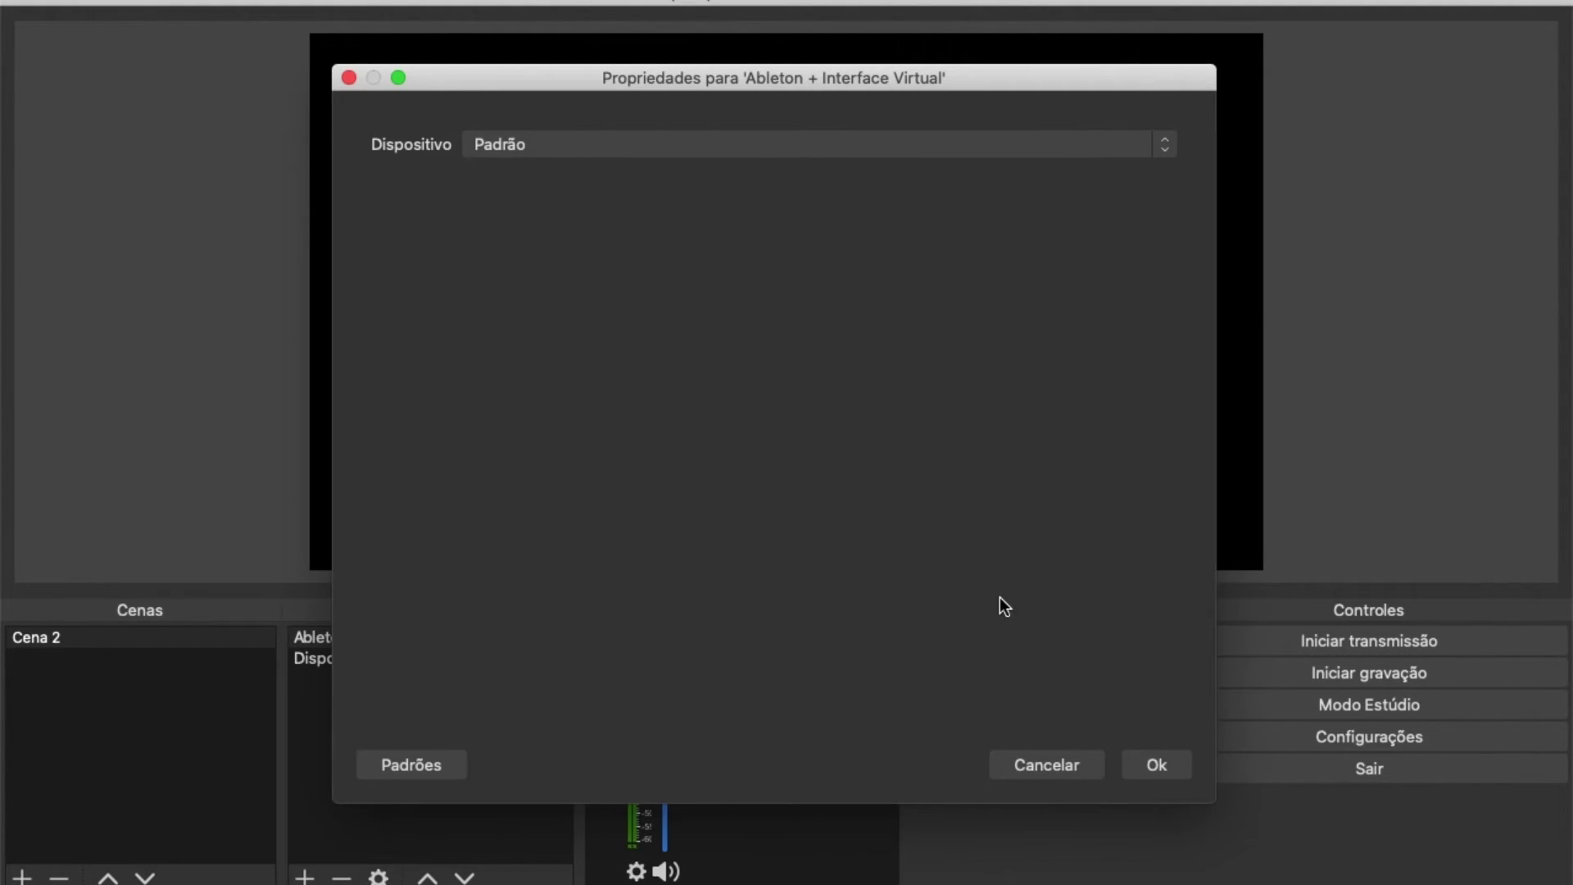
Step: Set the Ableton + Interface Virtual source's device to Soundflower (2ch) and confirm its properties
left_click(696, 149)
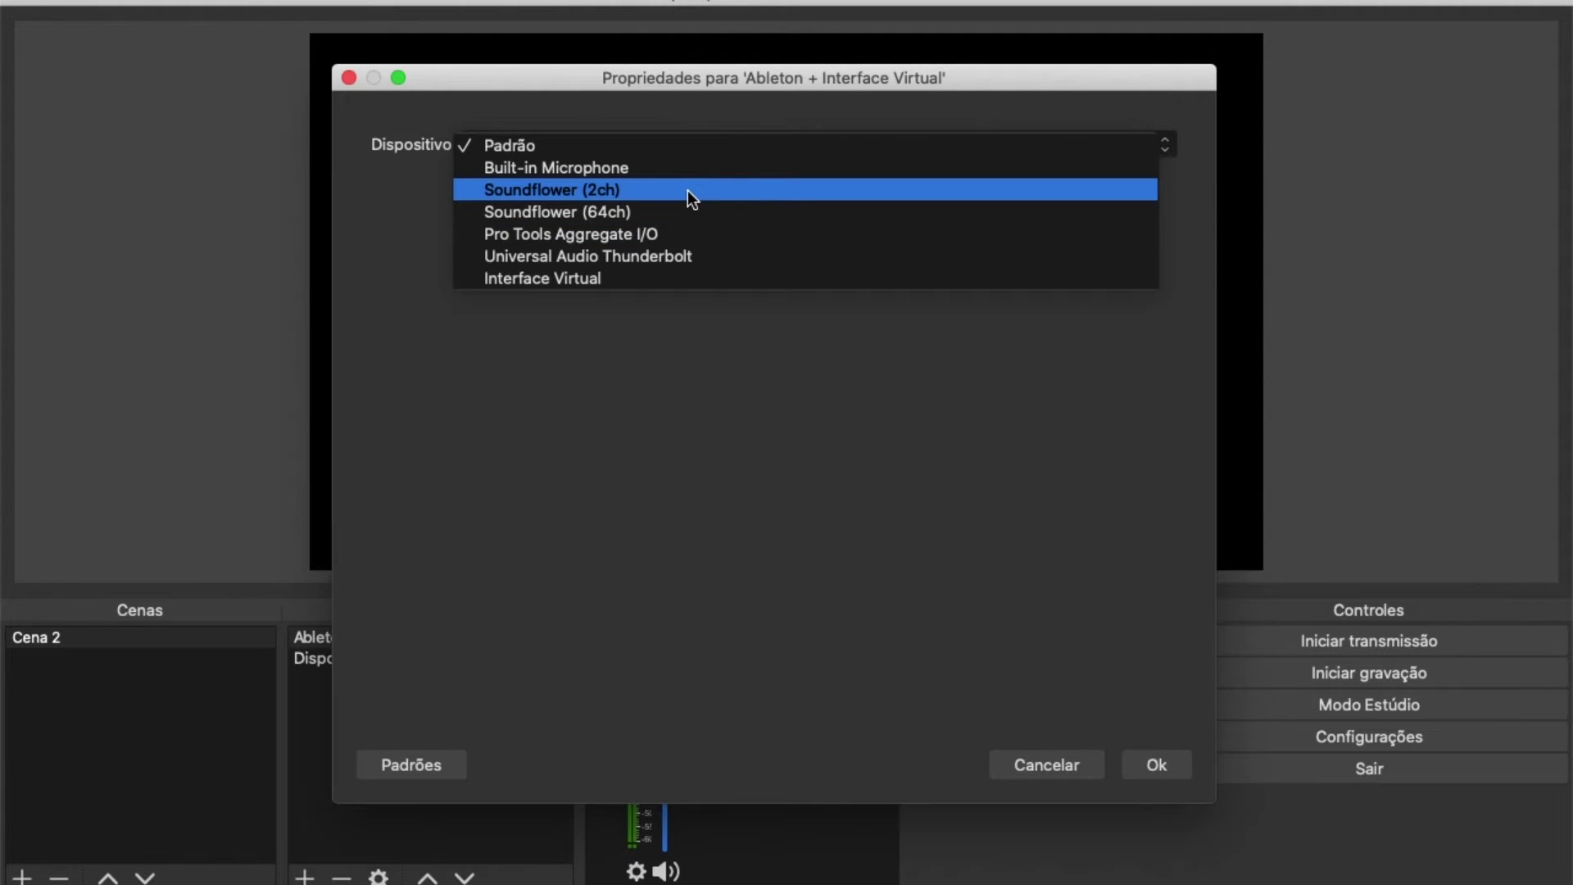
left_click(622, 188)
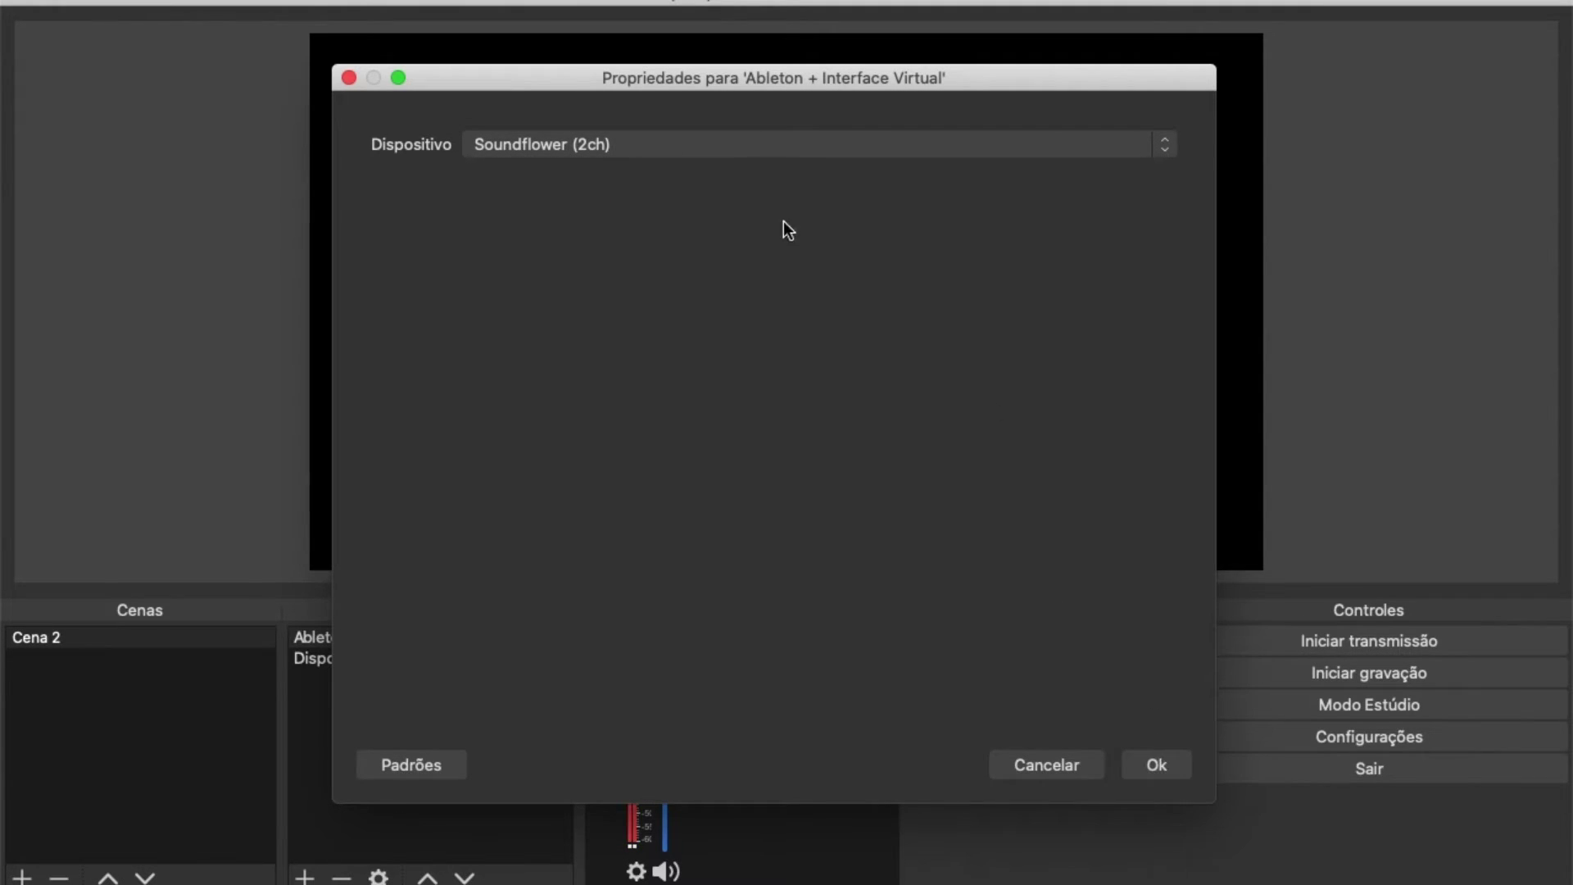
left_click(738, 143)
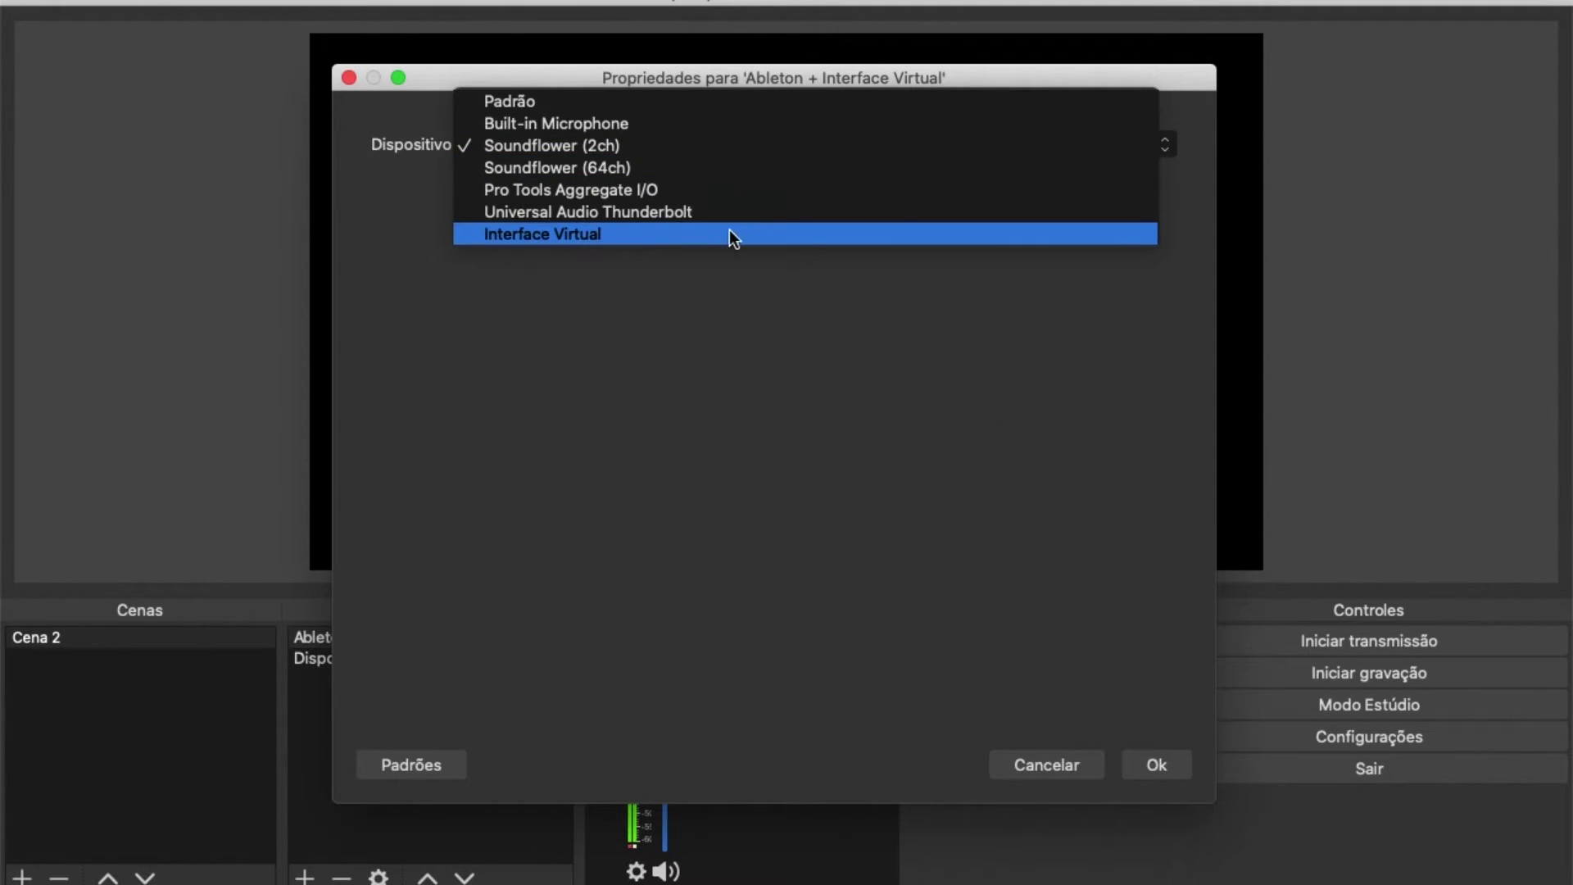
left_click(512, 145)
left_click(1163, 762)
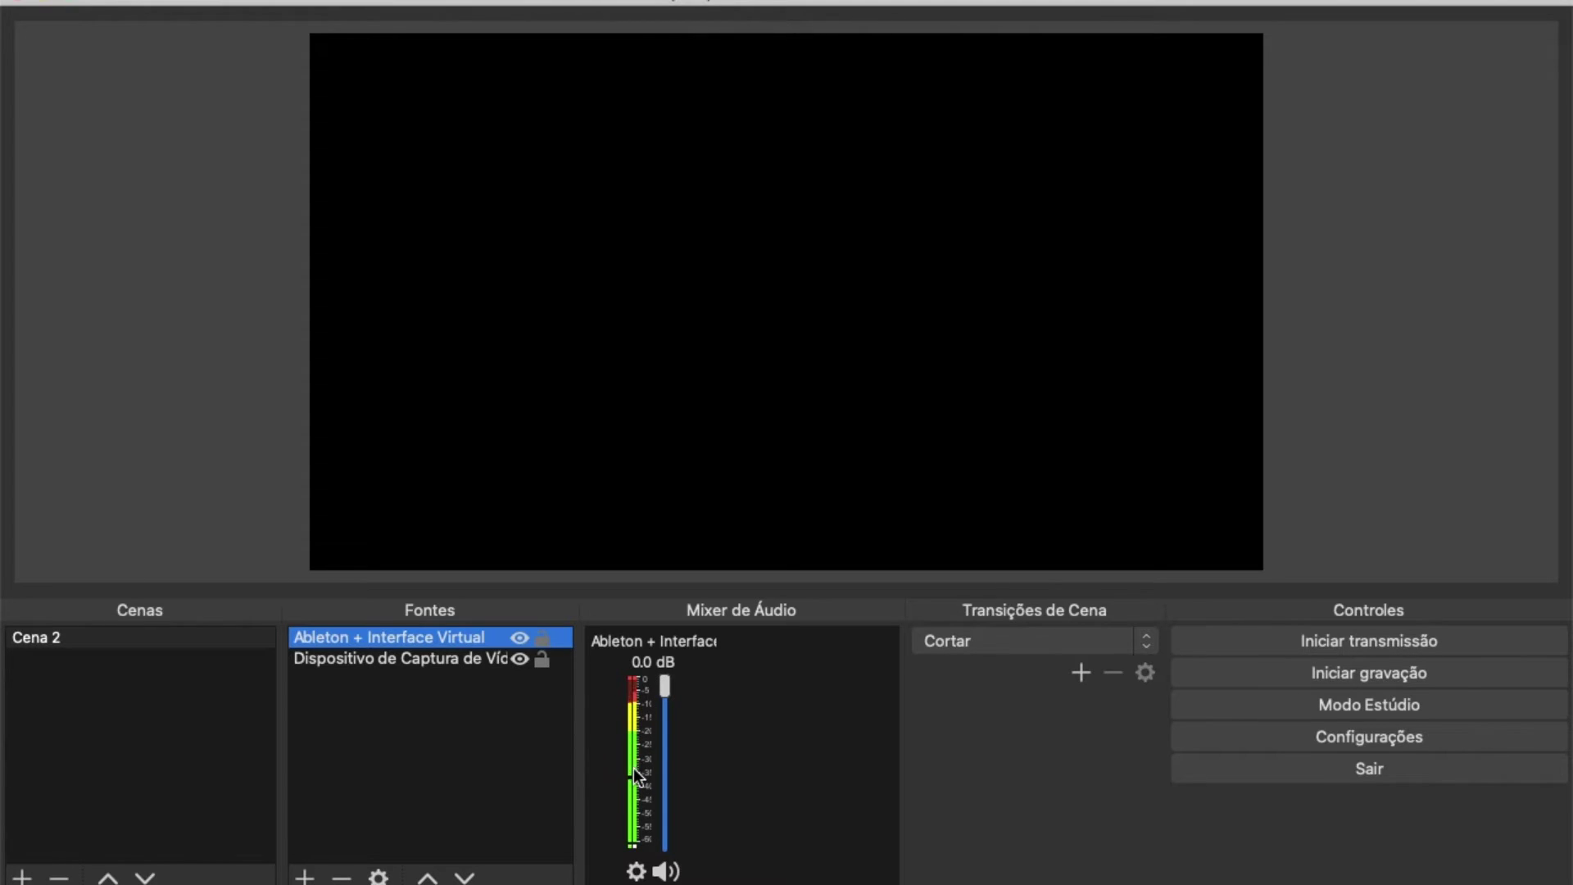
Step: Switch to Ableton Live to stop the drum loop playback, and return to OBS
left_click(43, 4)
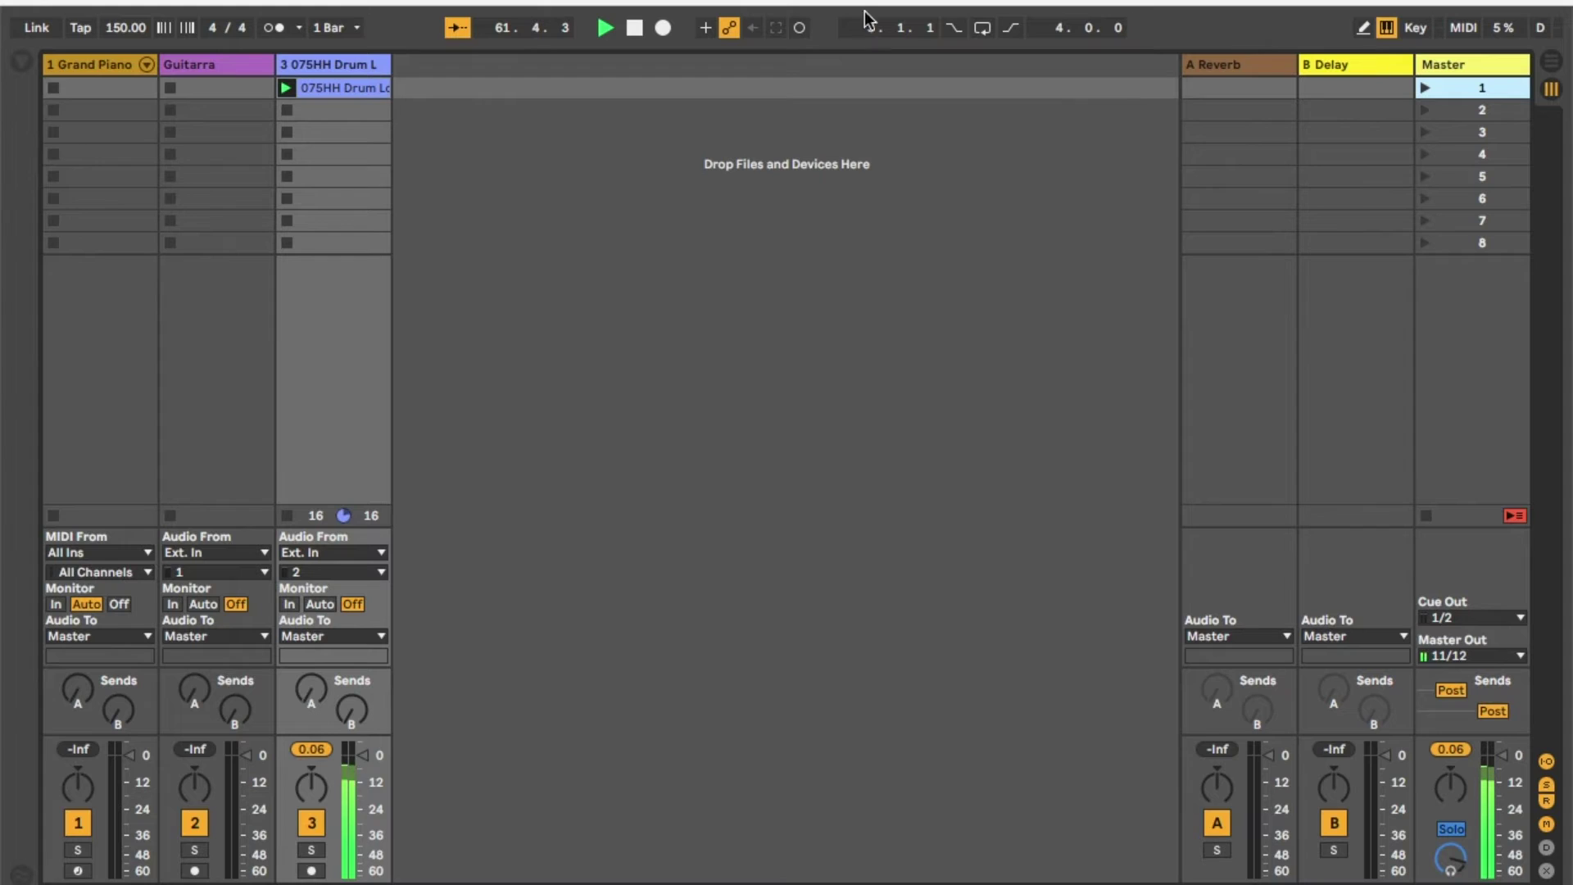
left_click(629, 31)
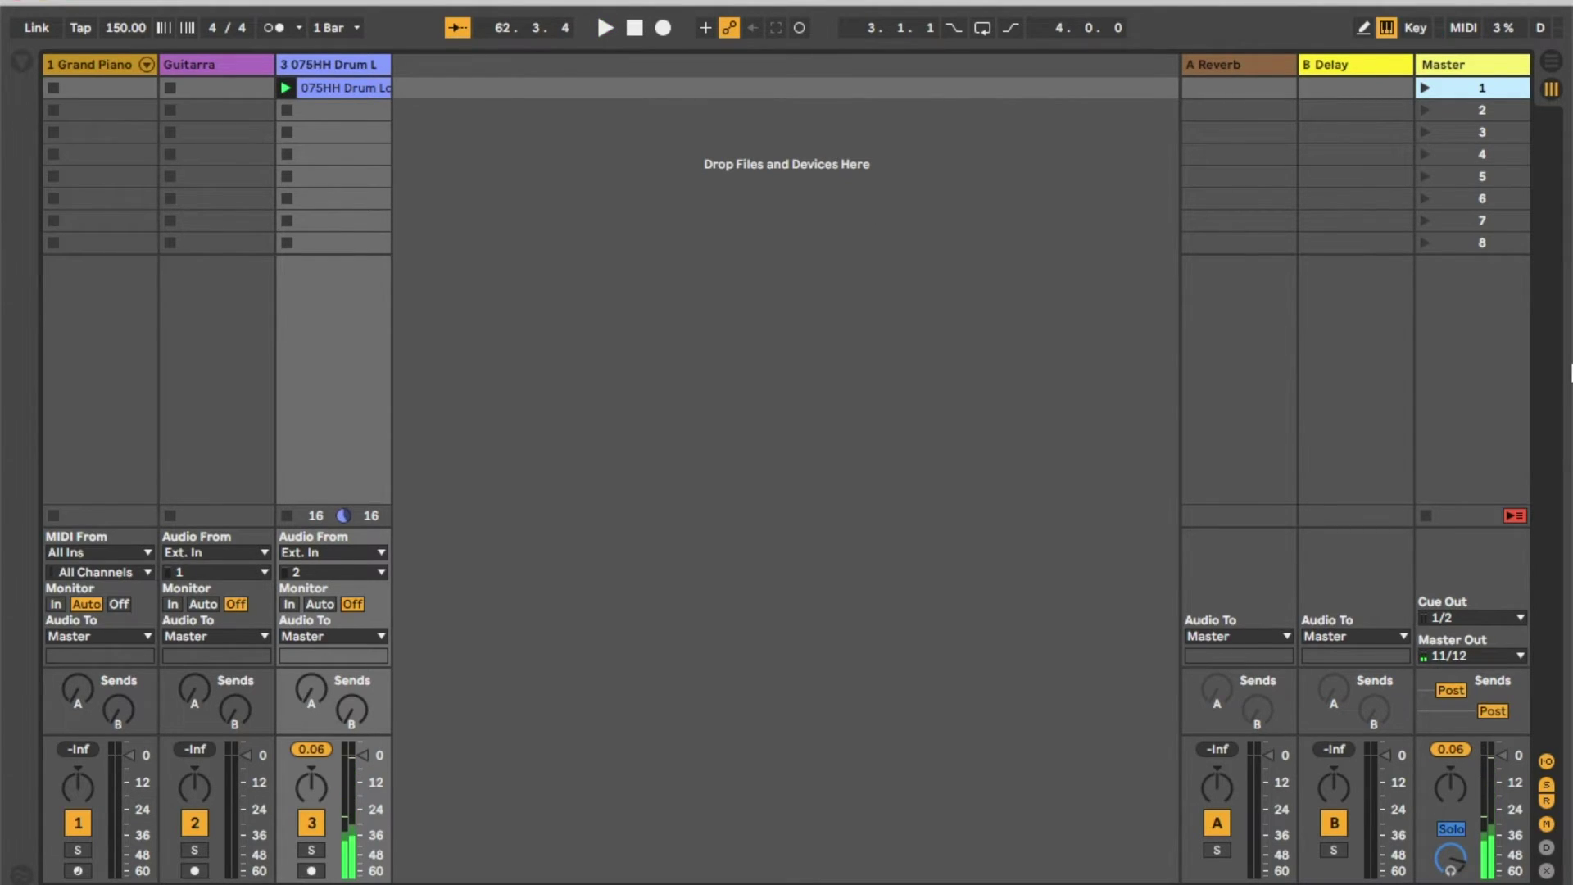
mouse_move(1541, 442)
left_click(1542, 598)
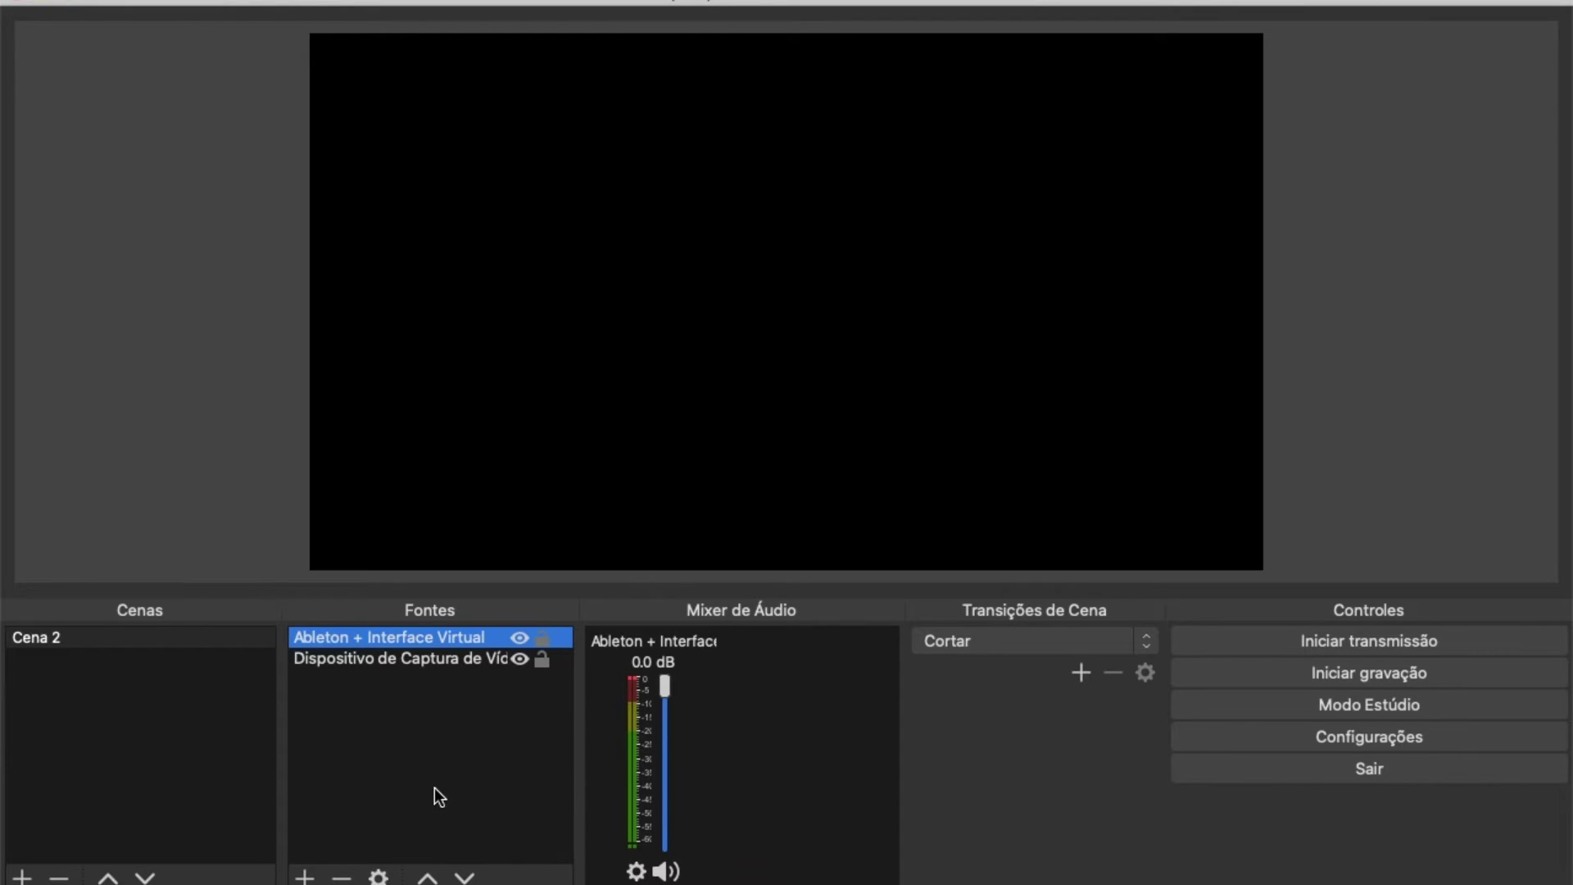
Step: Switch to Ableton Live and insert a new audio track after the drum loop track
left_click(42, 8)
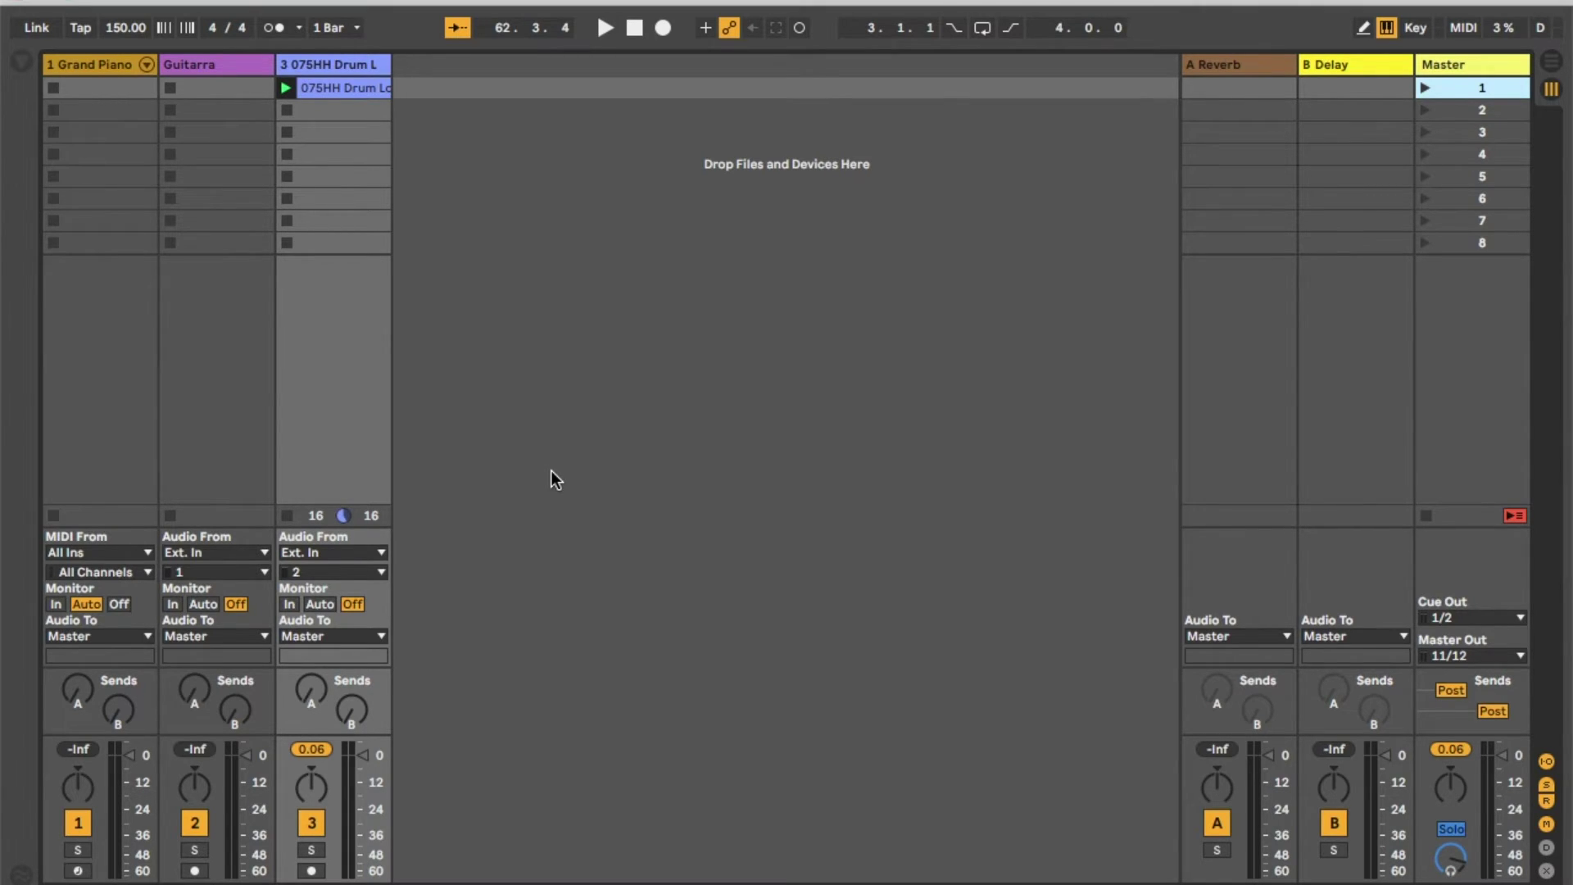
left_click(901, 644)
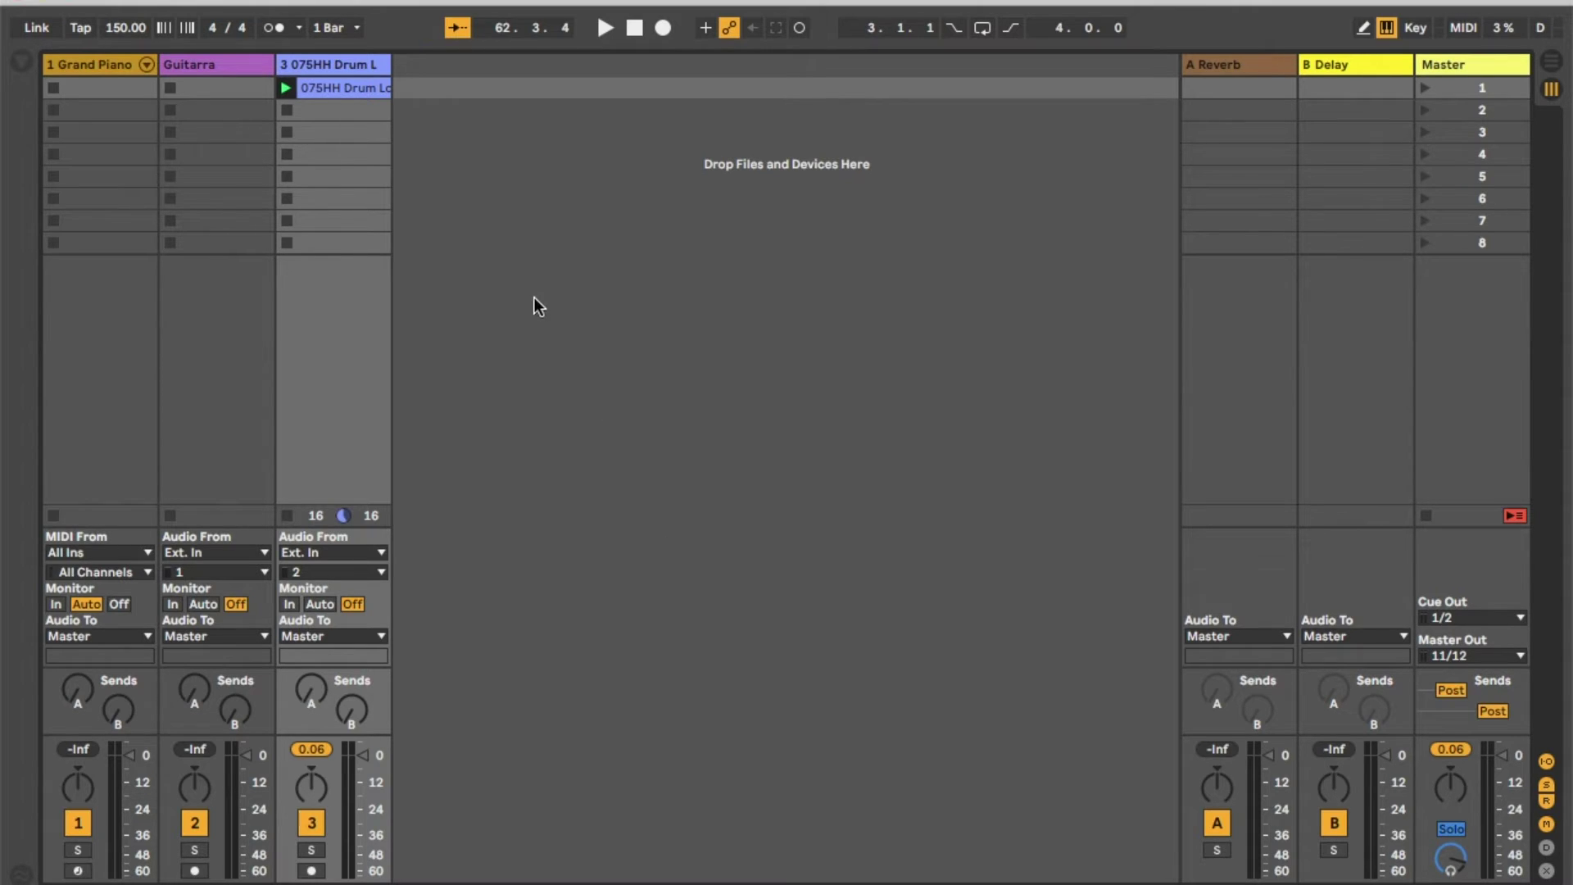
left_click(281, 2)
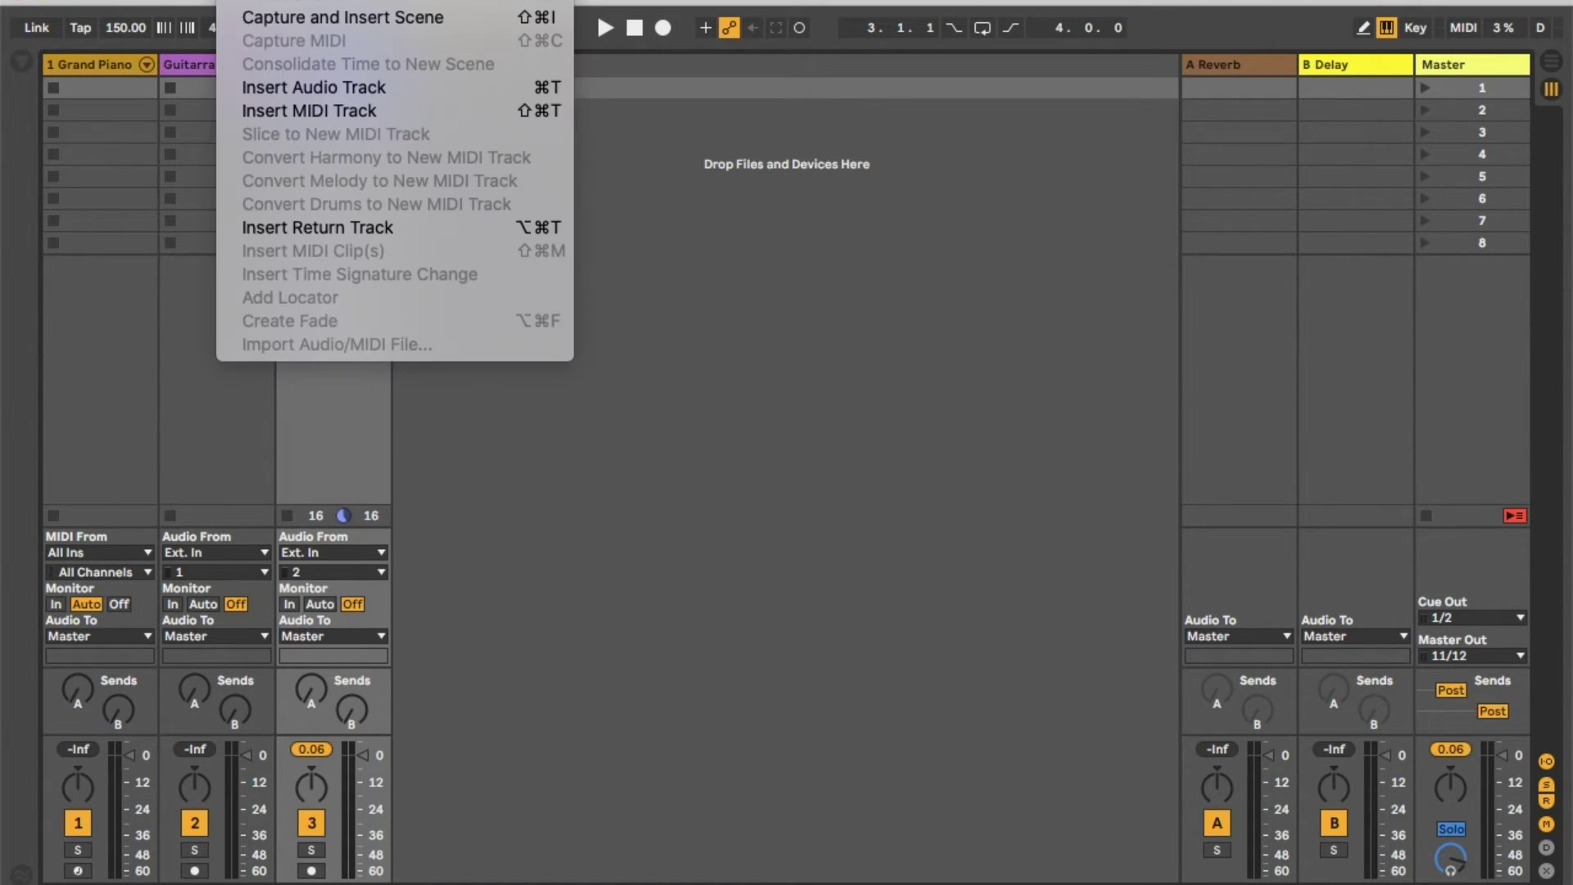
left_click(341, 86)
right_click(592, 234)
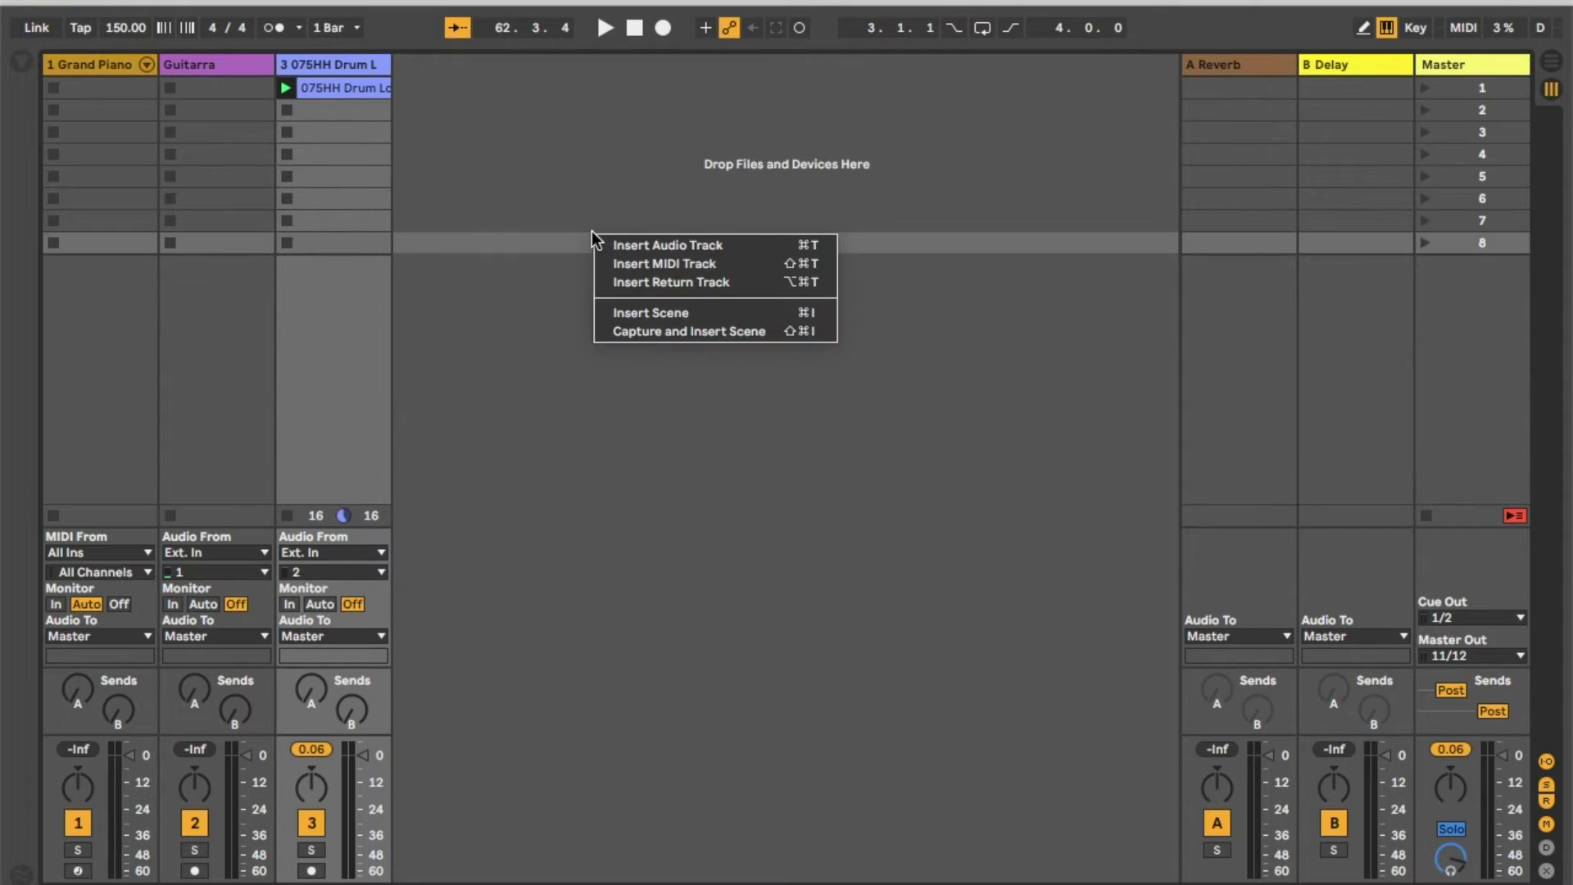
left_click(692, 245)
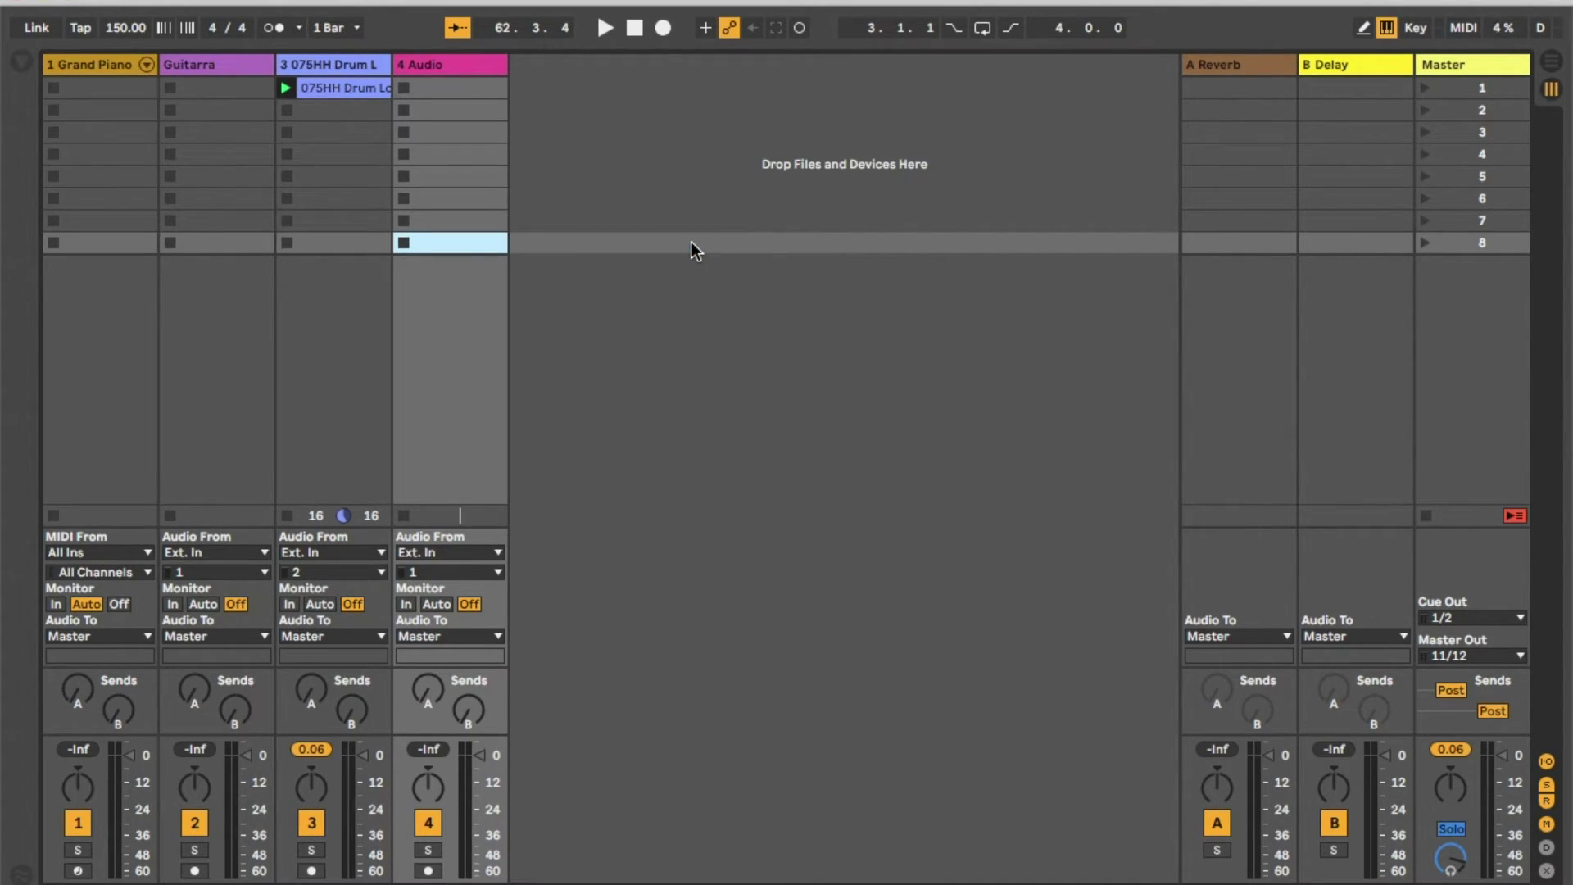
Step: Rename the new audio track as RETORNO
left_click(447, 65)
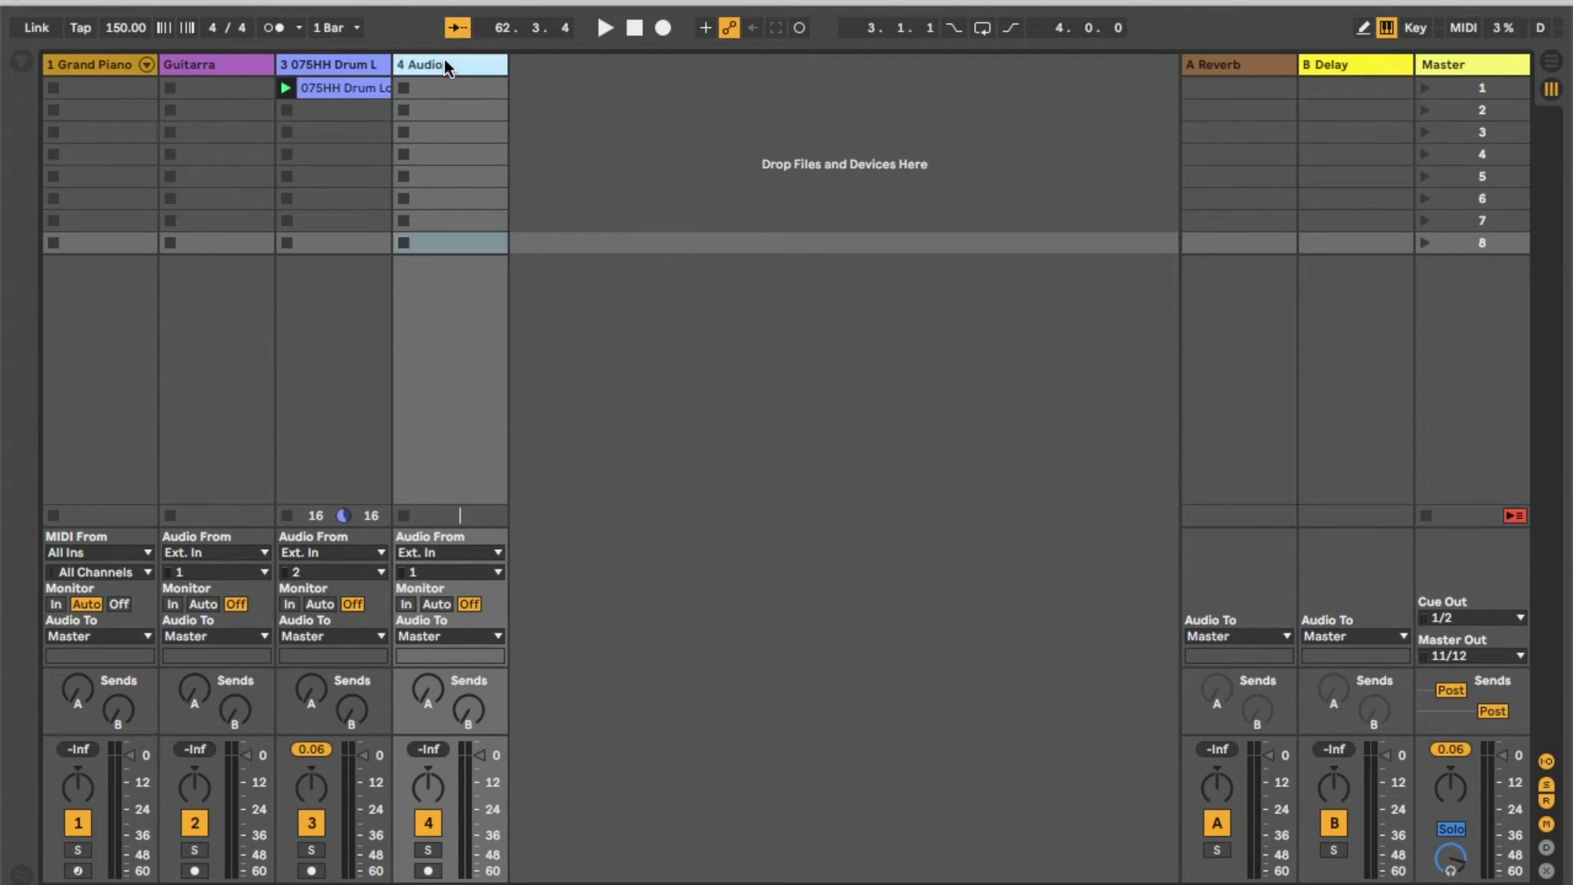
key("super+r")
type("Ret")
key("Return")
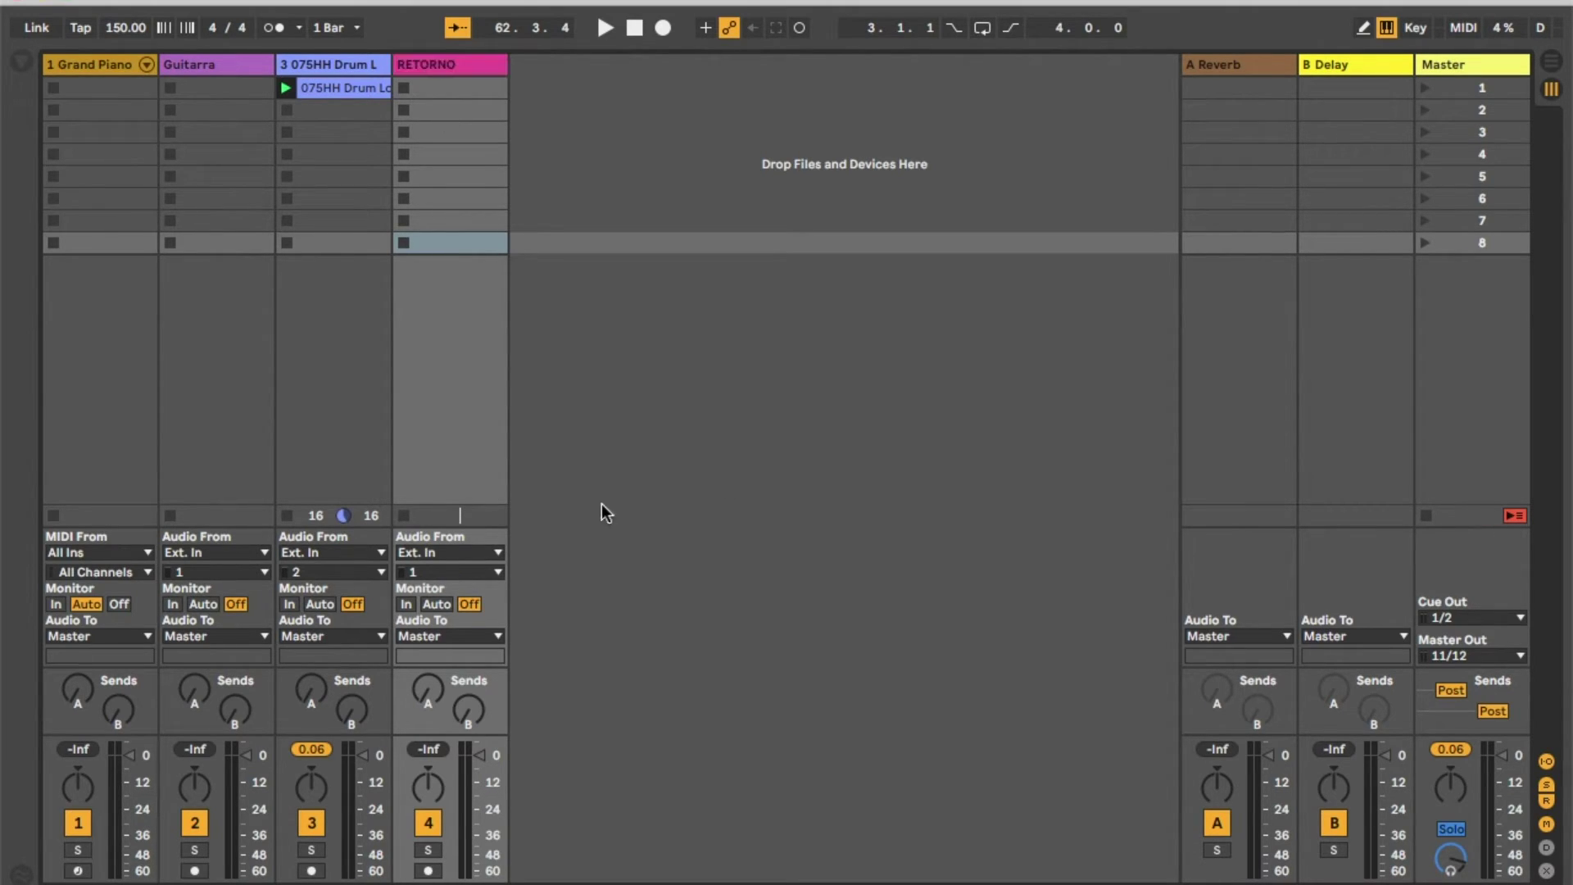
Step: Set the RETORNO track to receive audio from Master and send it to Ext. Out on channels 1/2
left_click(445, 553)
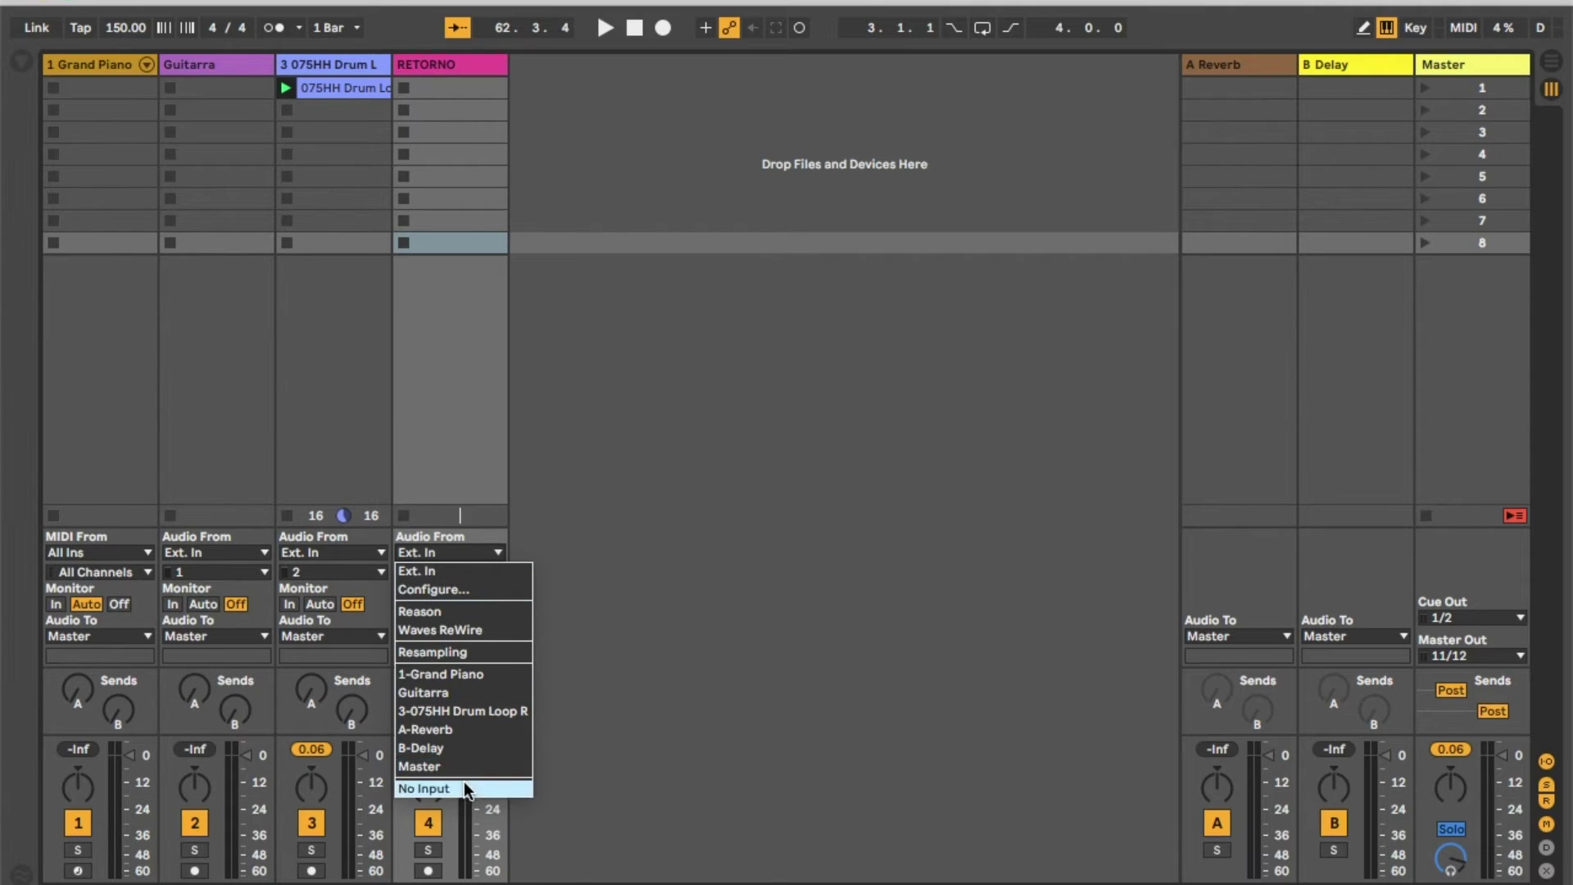
left_click(434, 766)
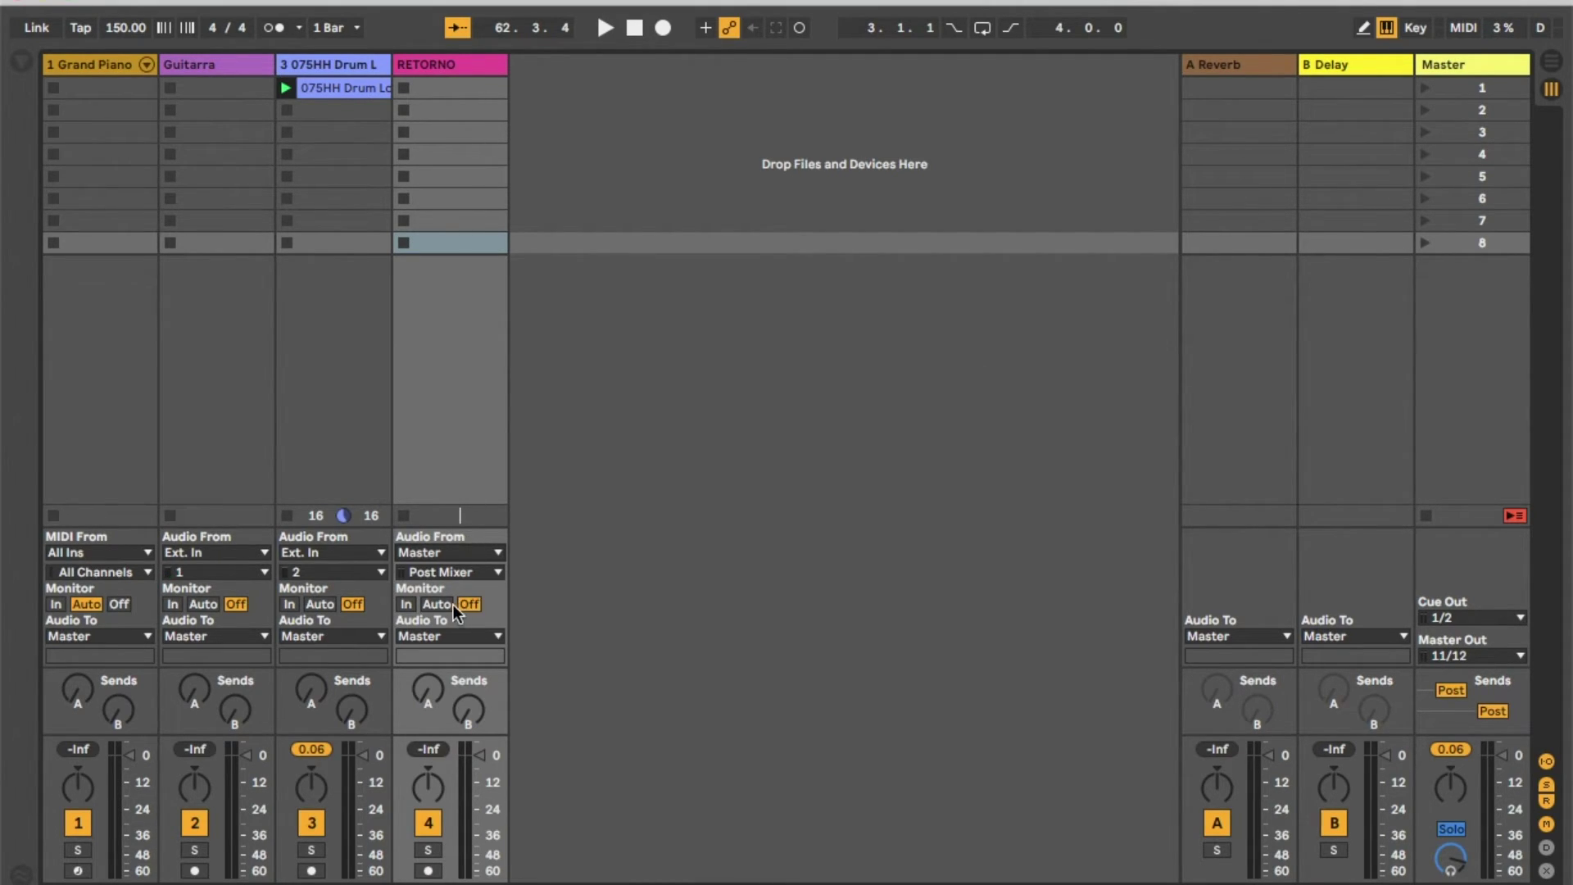
left_click(450, 638)
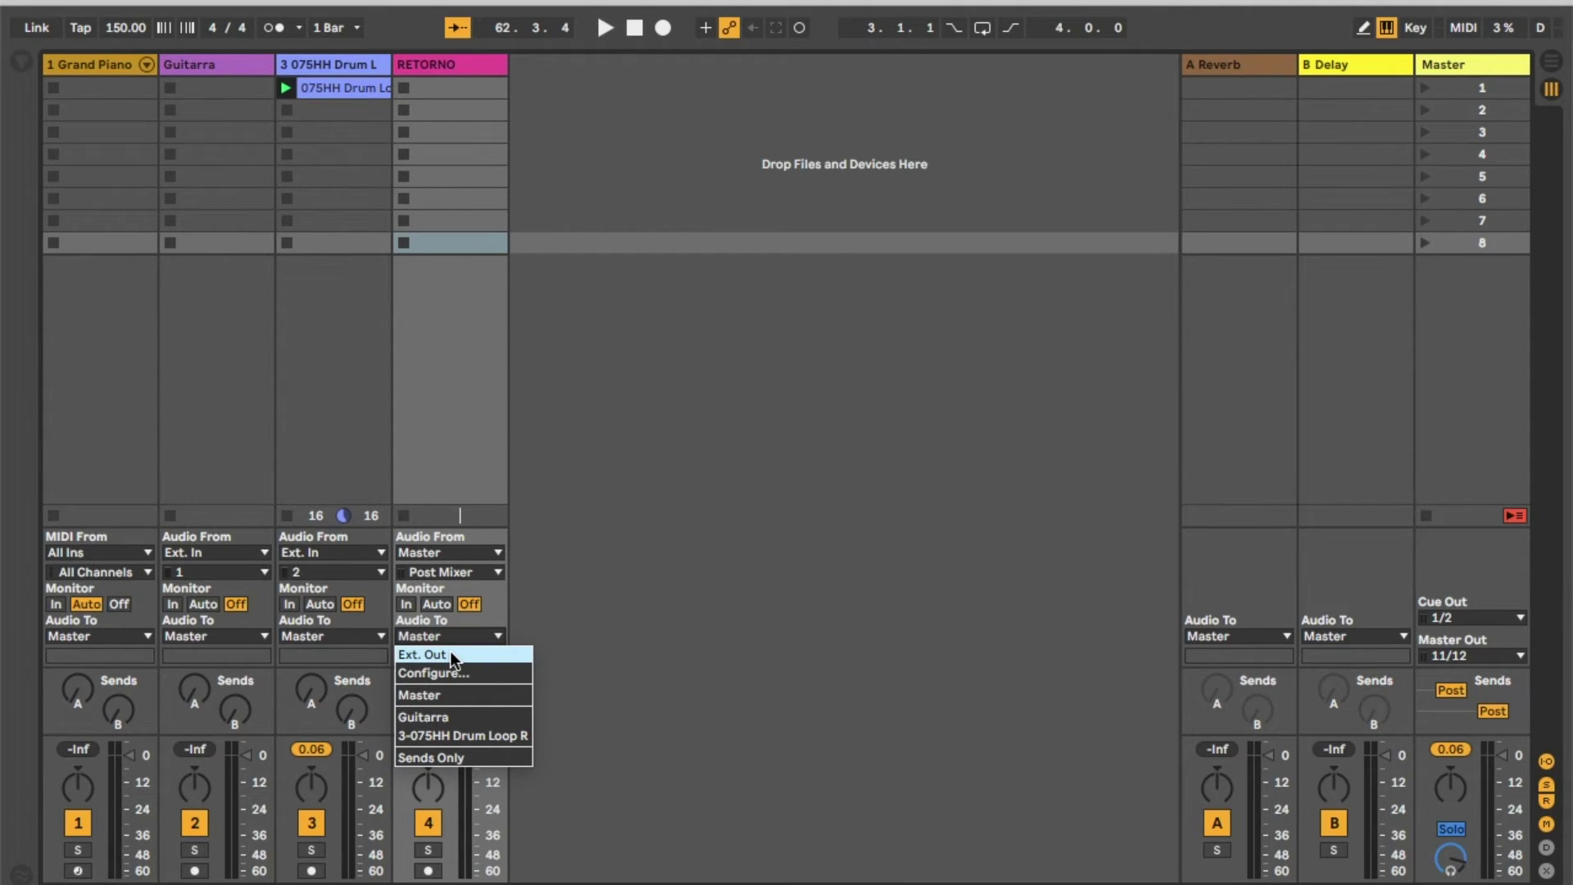
left_click(452, 656)
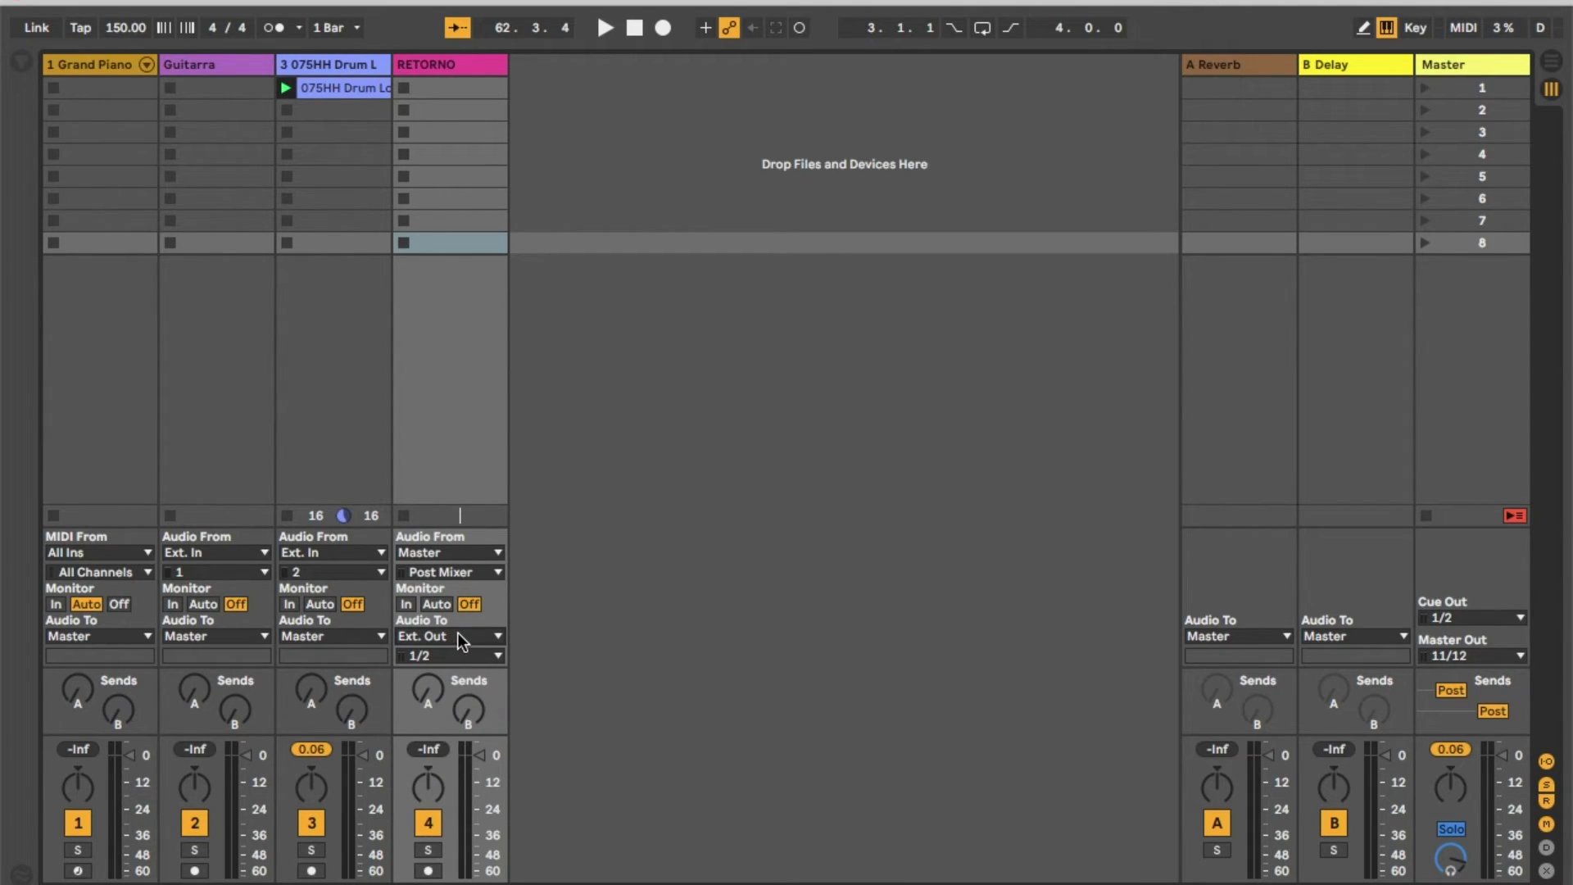
left_click(458, 657)
left_click(456, 675)
Step: Launch the drum loop clip and try Auto monitoring with record arm on the RETORNO track
left_click(285, 87)
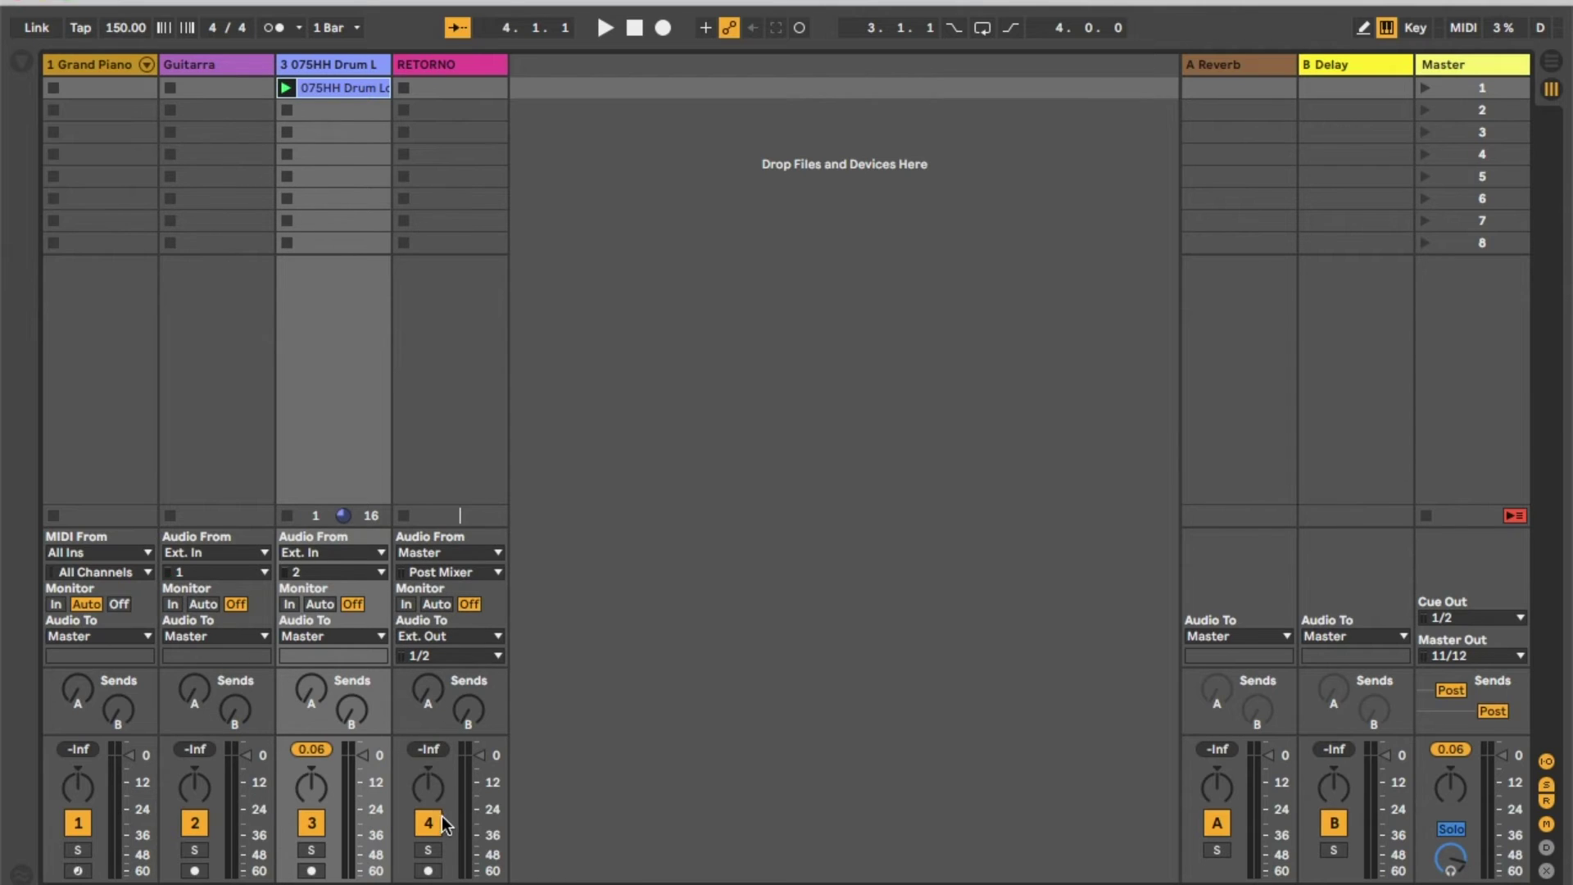
left_click(437, 605)
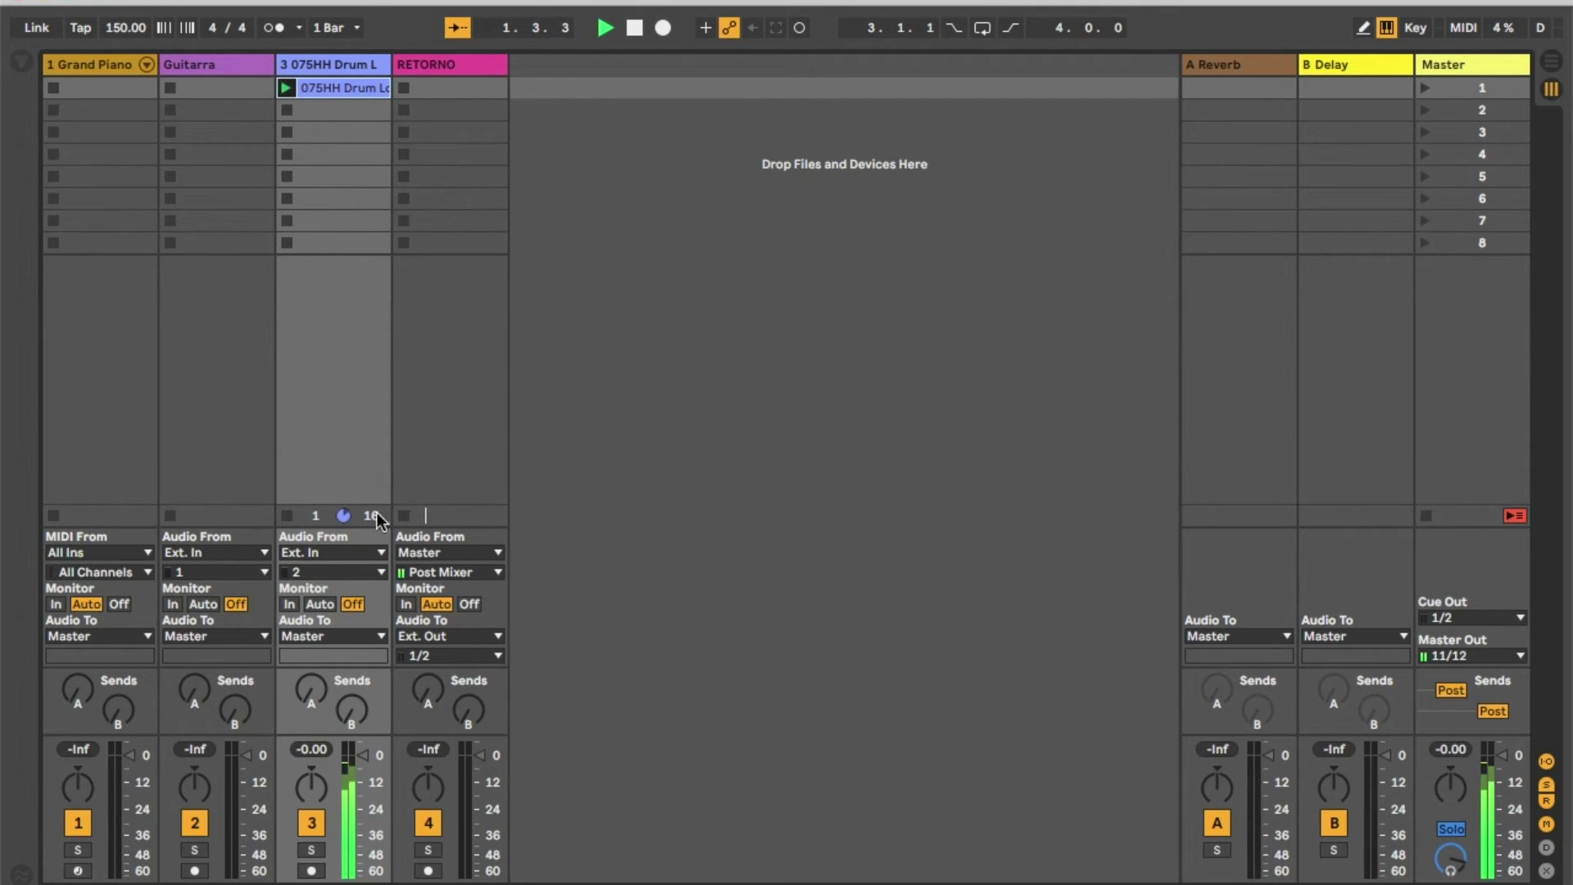
left_click(428, 870)
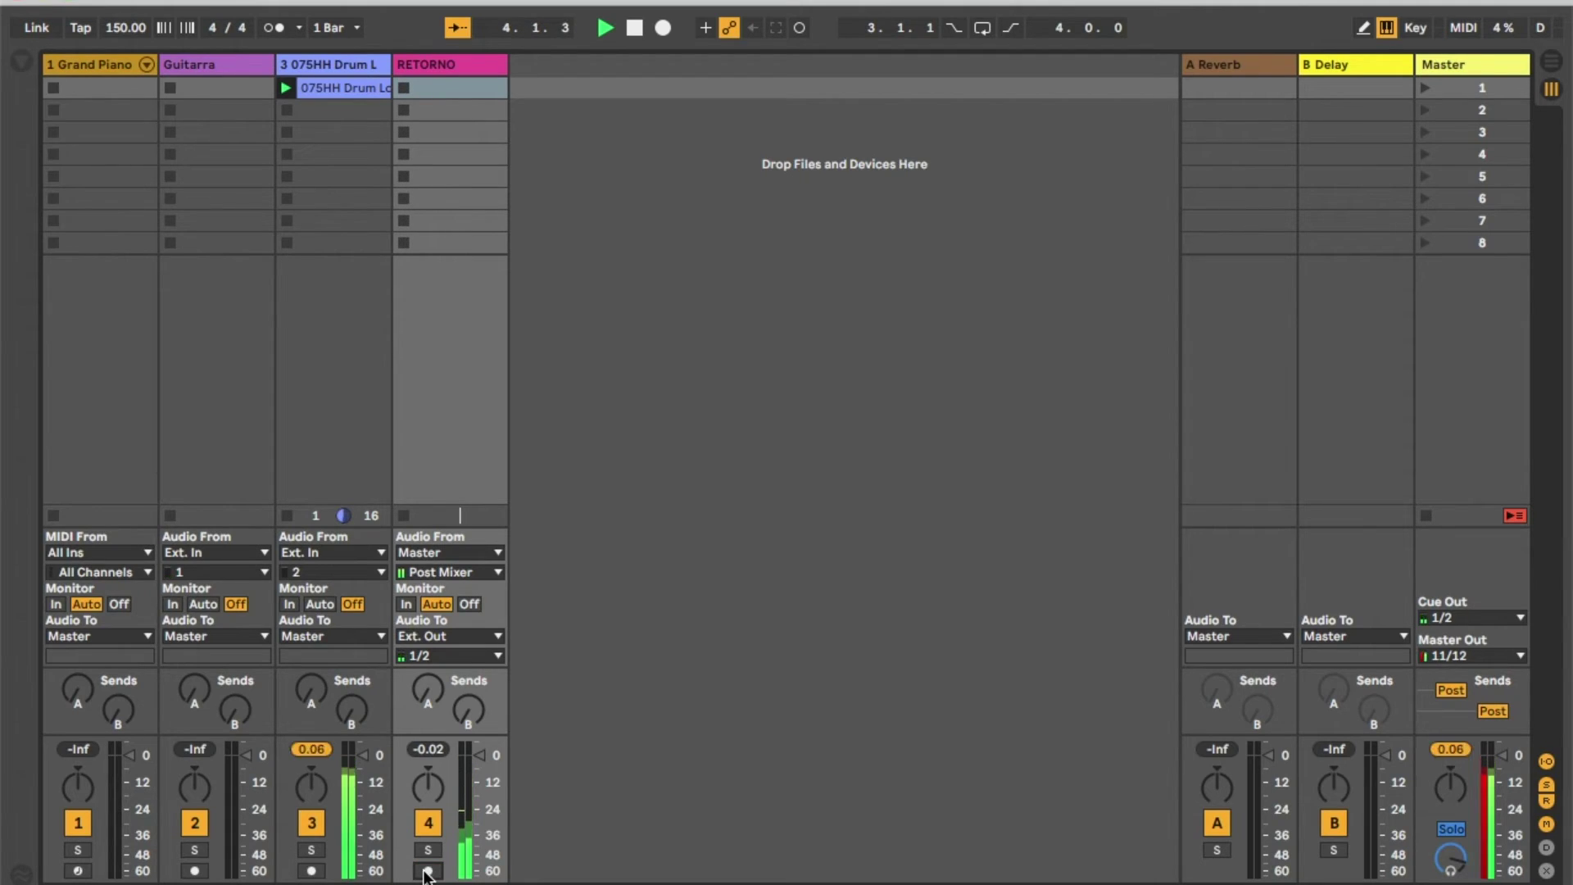
left_click(428, 870)
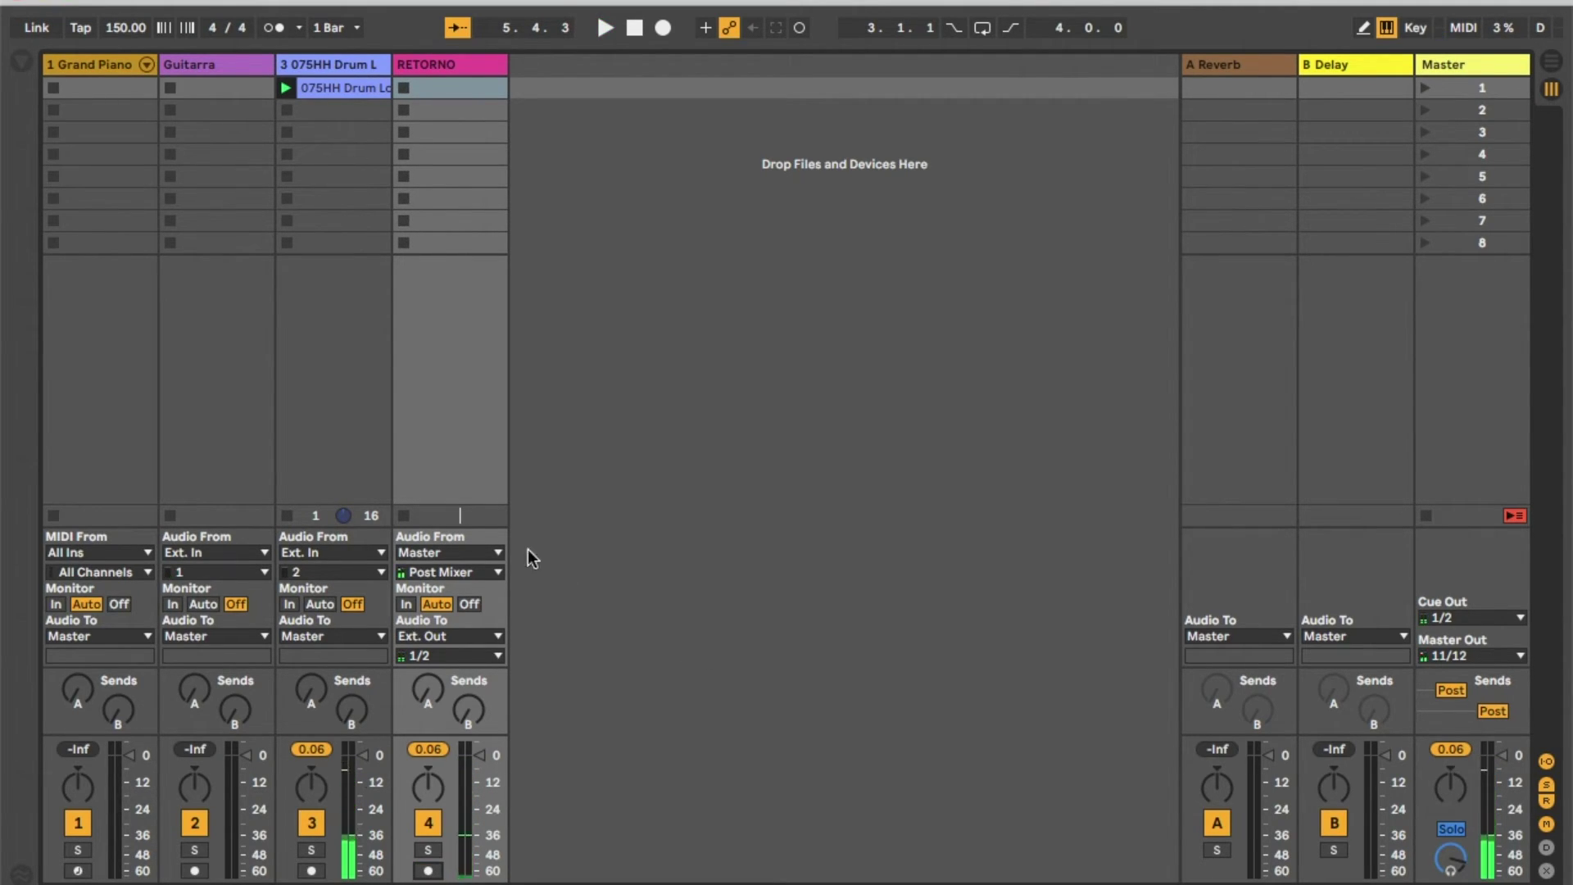
Step: Set the RETORNO track's monitoring to In and test it by playing and stopping the drum loop
left_click(405, 604)
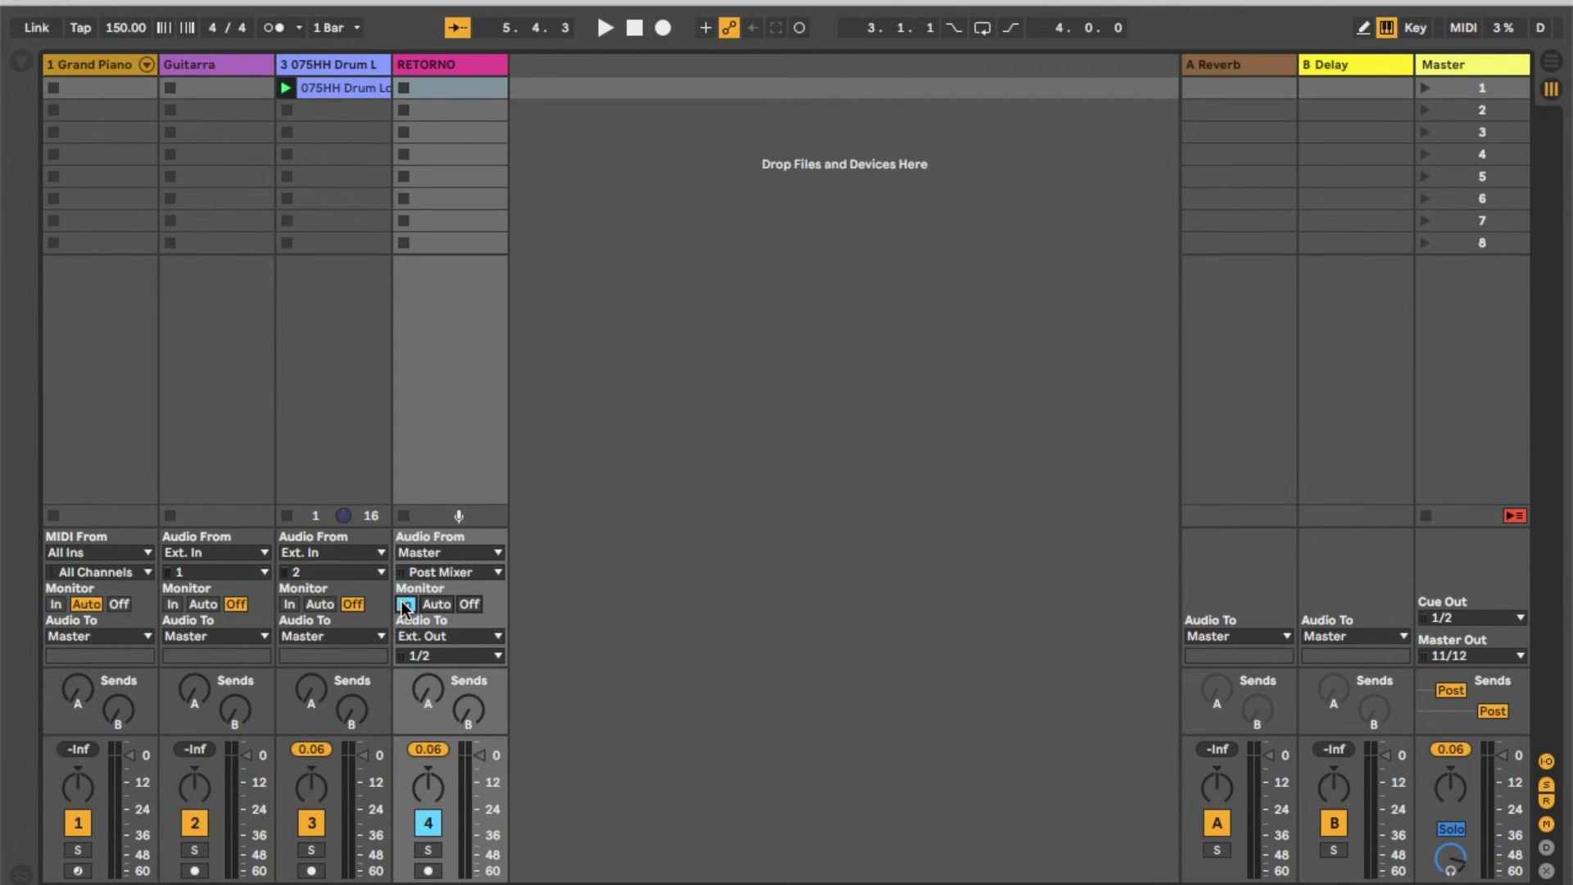
left_click(285, 87)
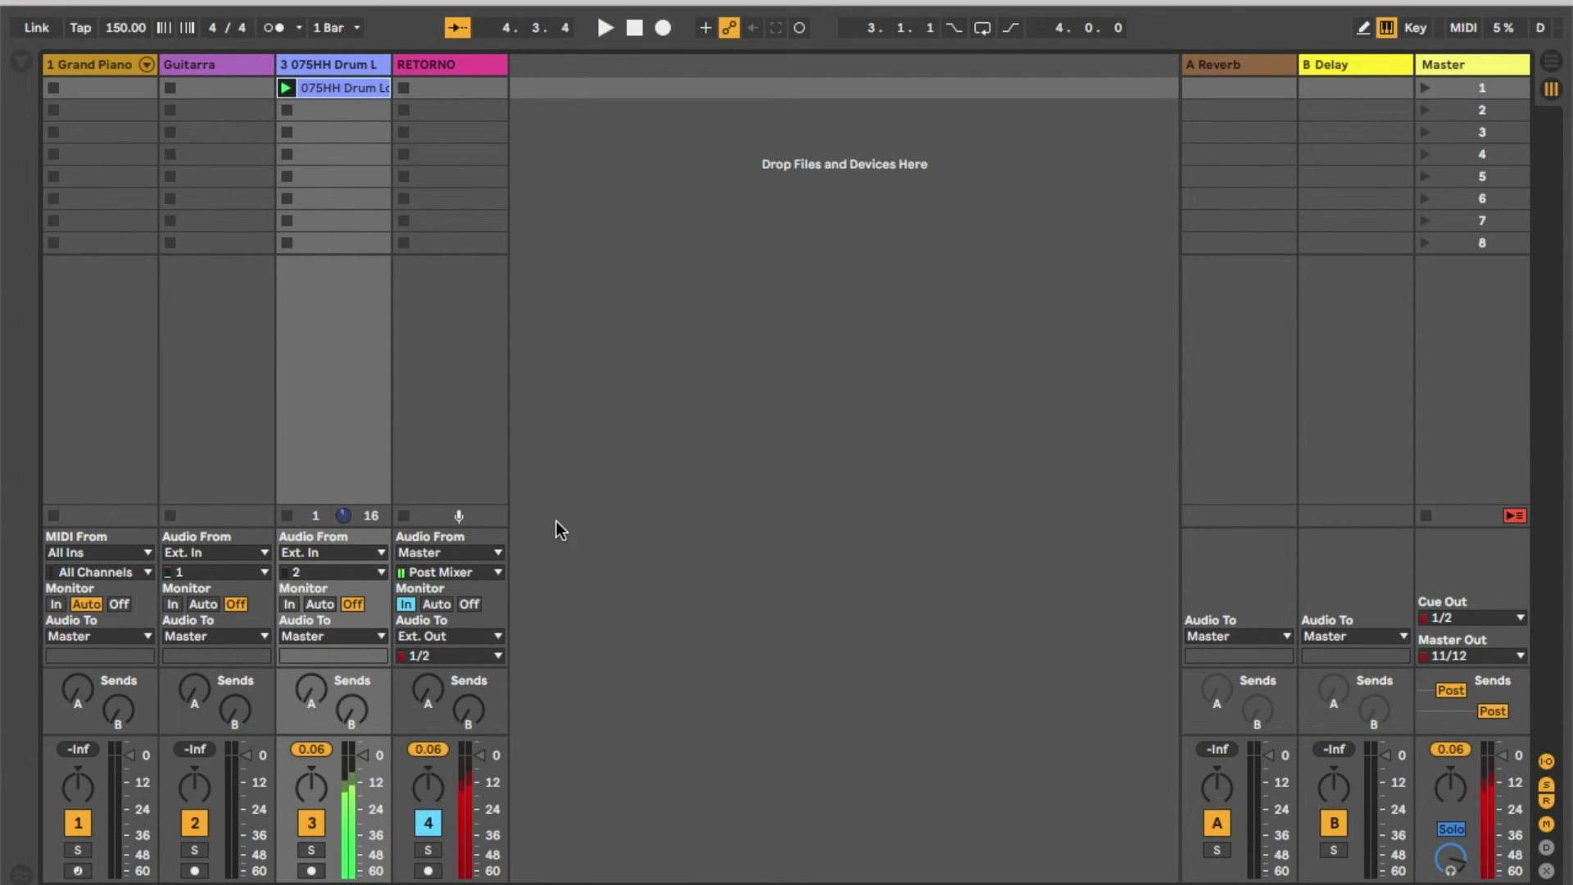
left_click(634, 28)
left_click(635, 28)
Step: Try record-arming the Grand Piano, Guitarra and drum loop tracks together, and disarm them all
left_click(78, 870)
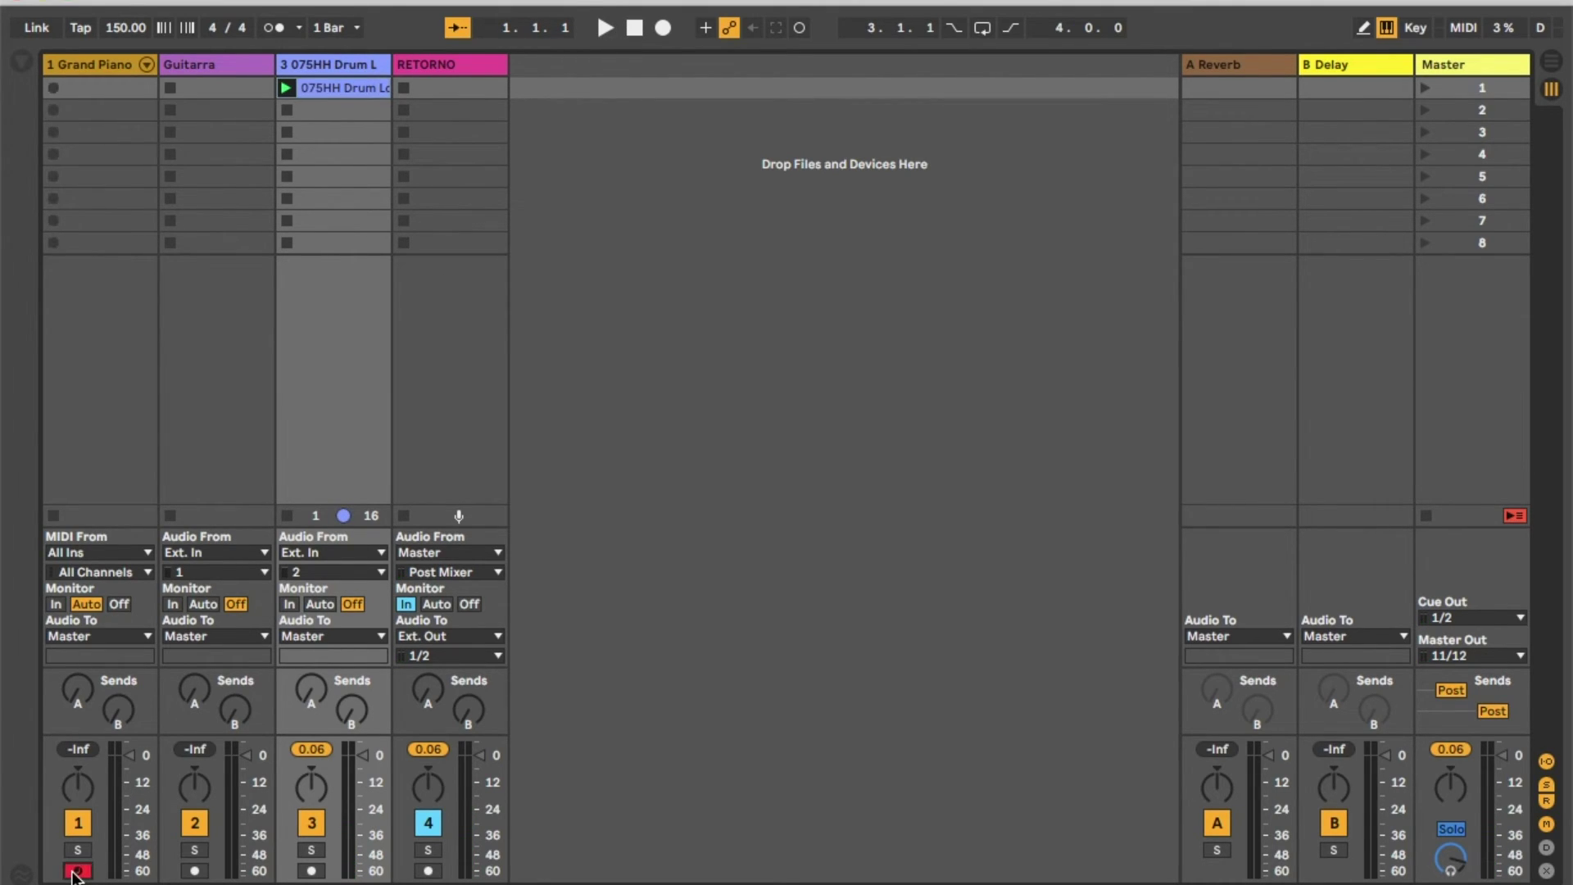
left_click(195, 871)
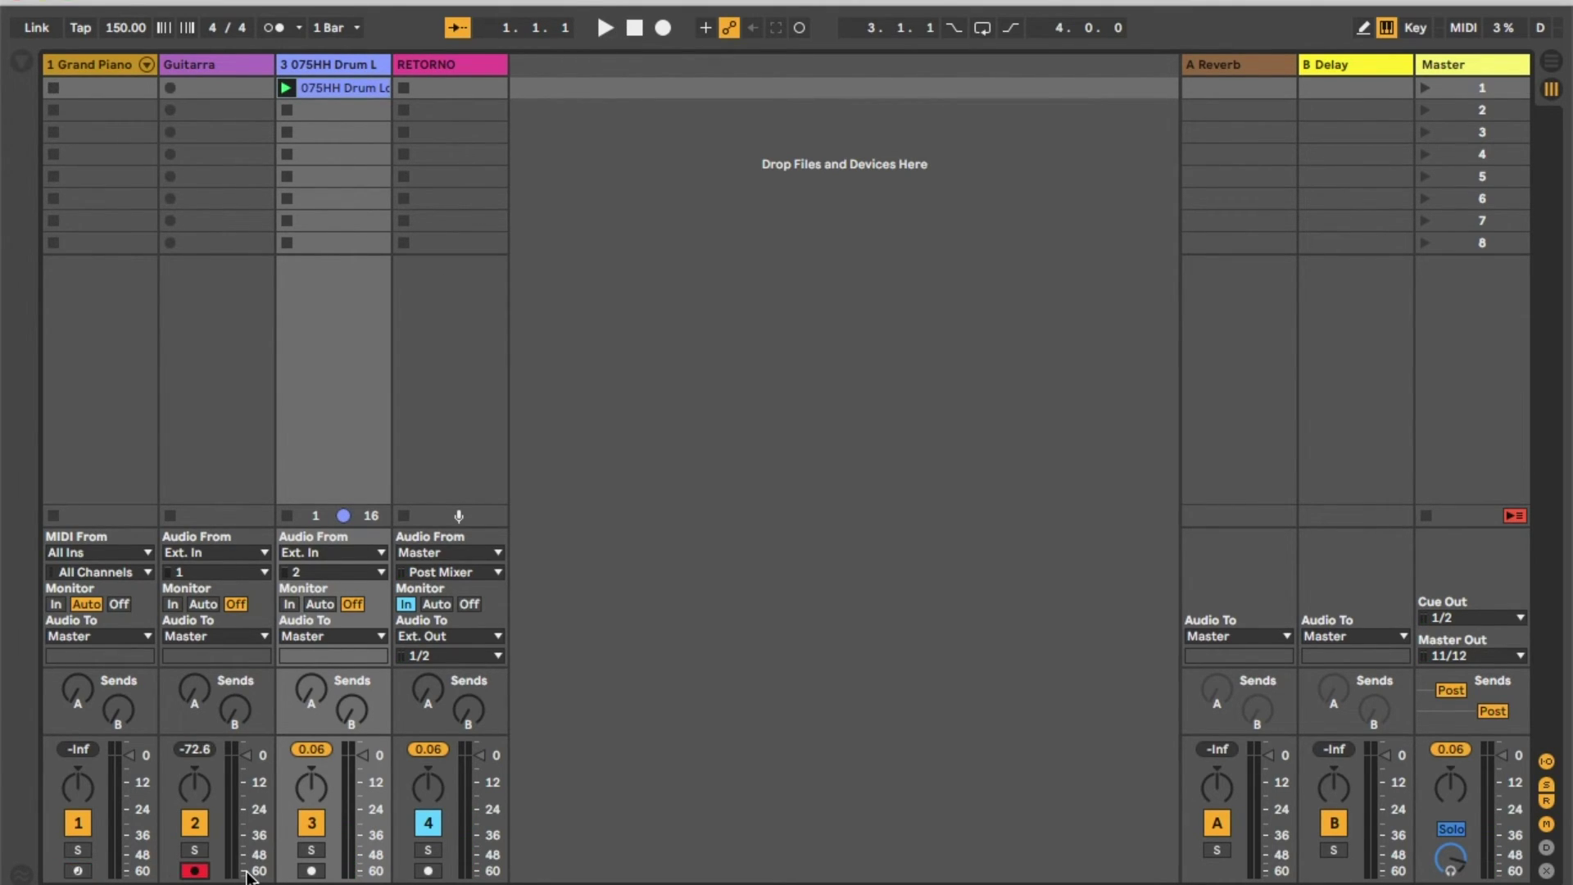
left_click(82, 871, "super")
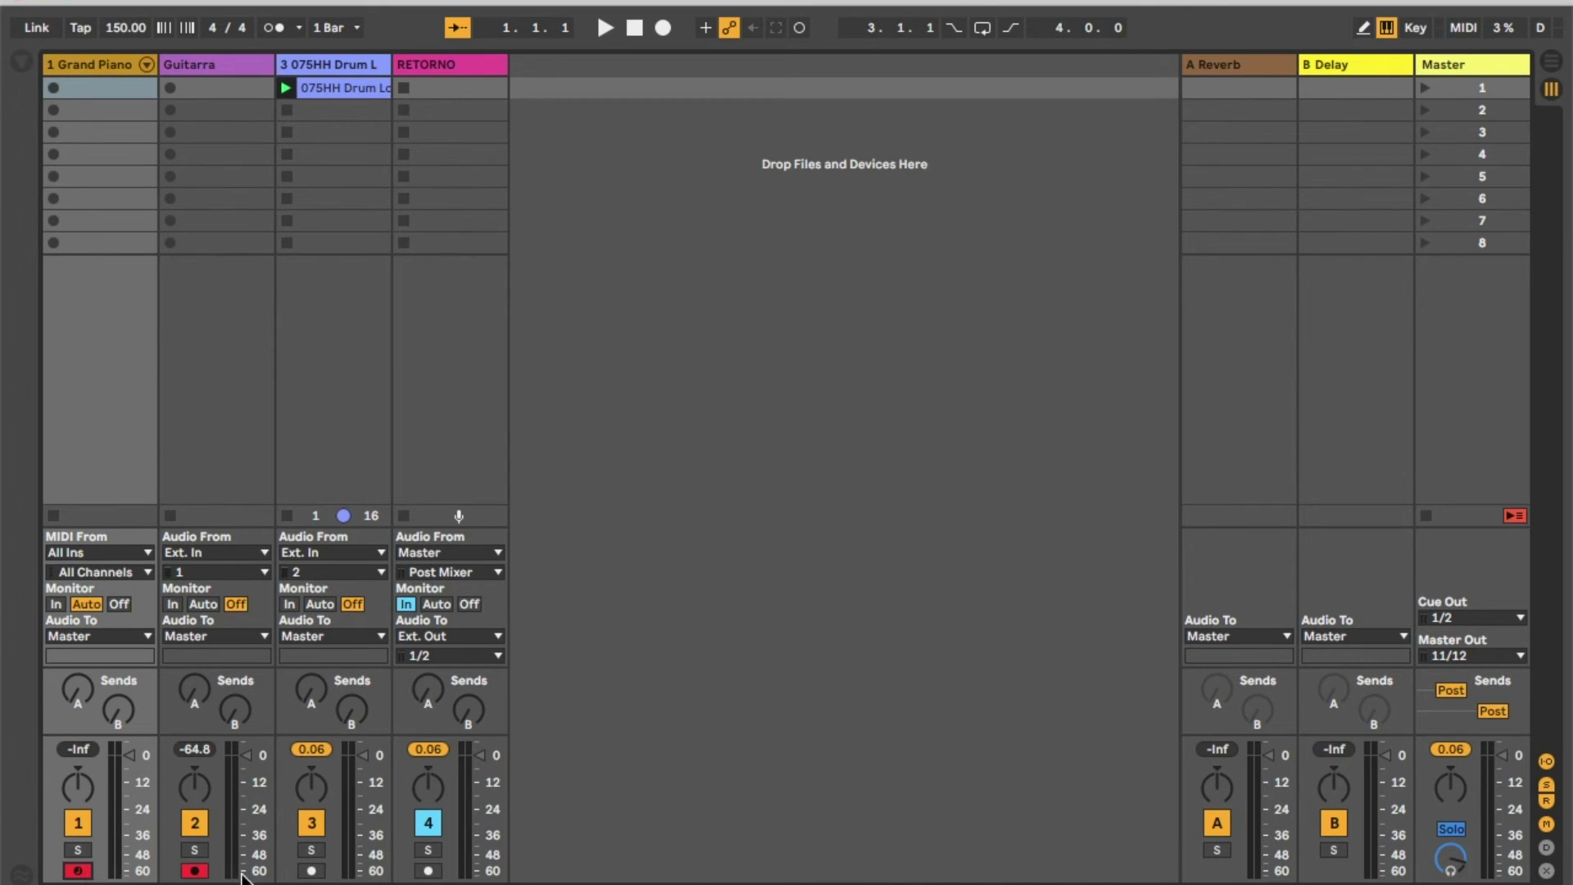
left_click(312, 870, "super")
left_click(194, 871)
left_click(80, 871)
left_click(312, 871)
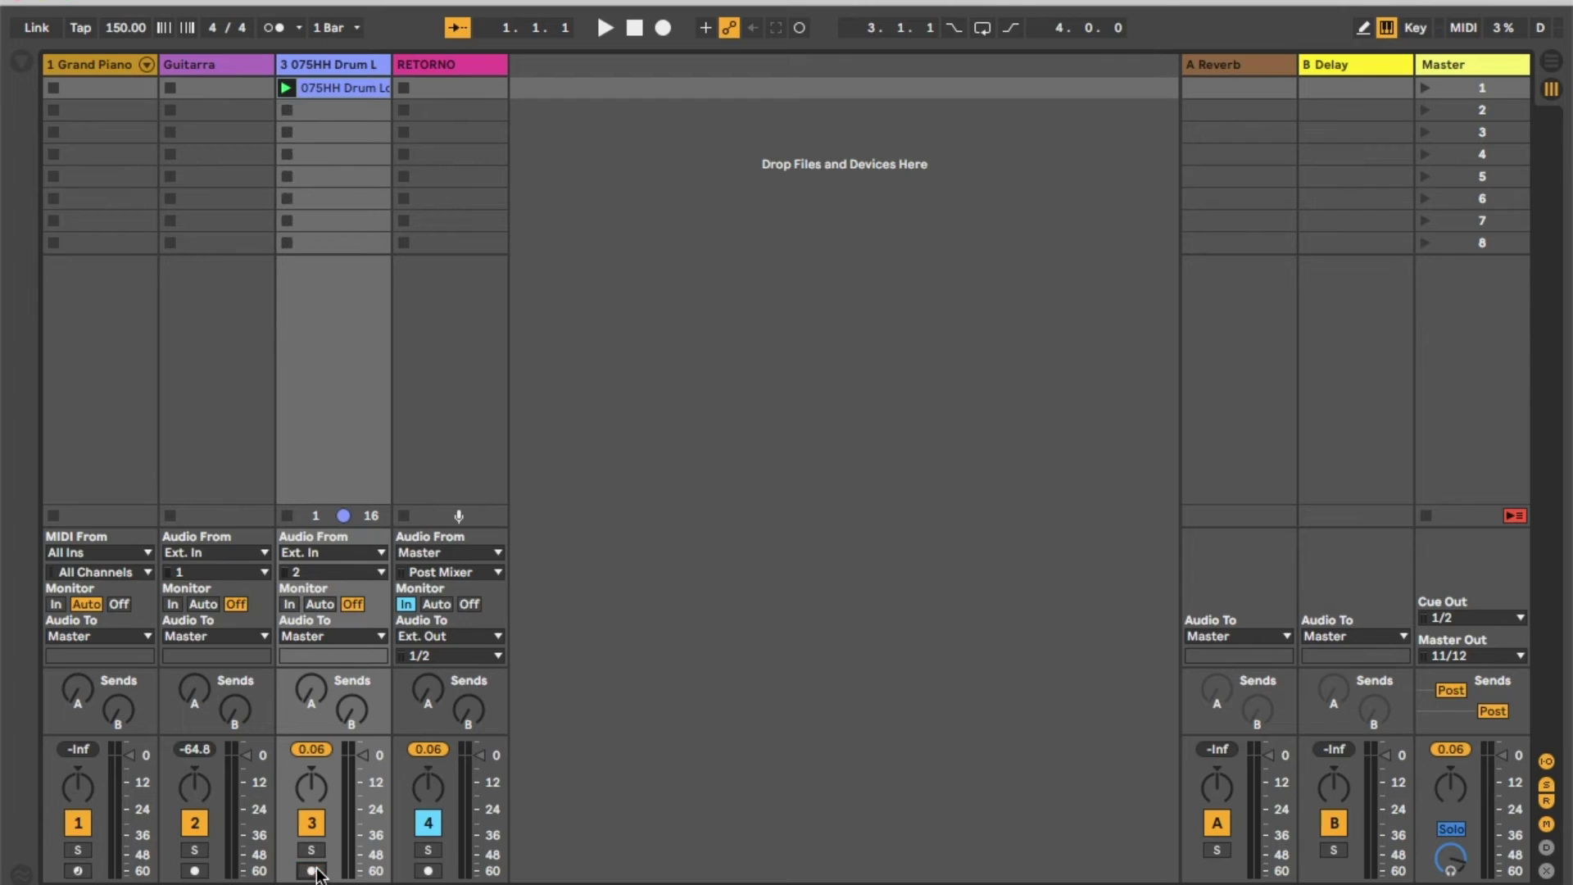
Step: Set monitoring to In on the Grand Piano, Guitarra and drum loop tracks, and try the RETORNO volume fader
left_click(56, 604)
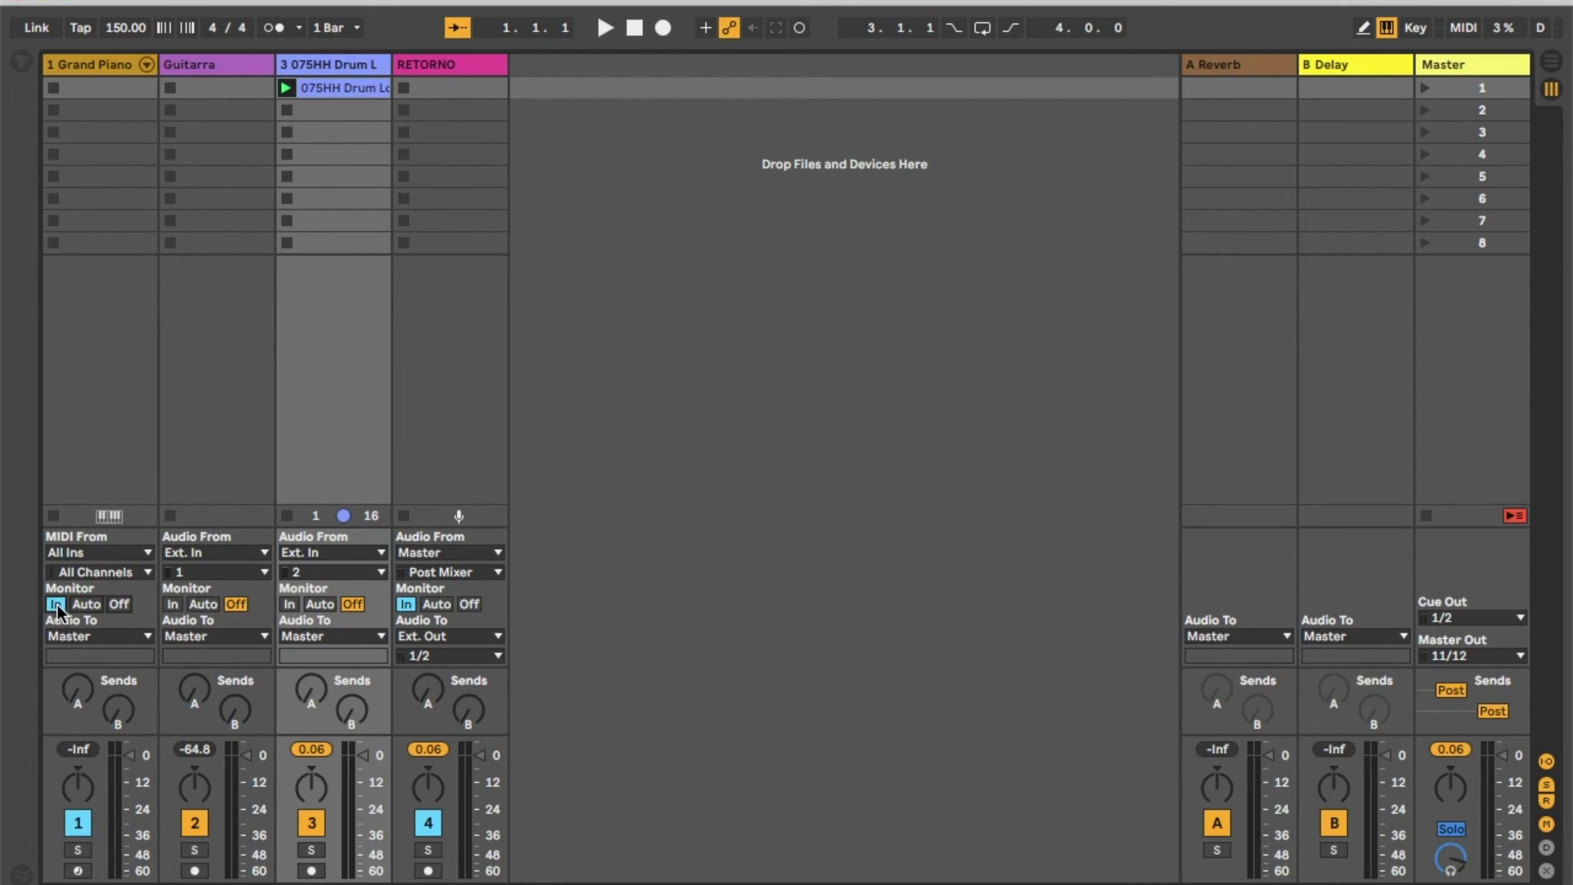
left_click(173, 605)
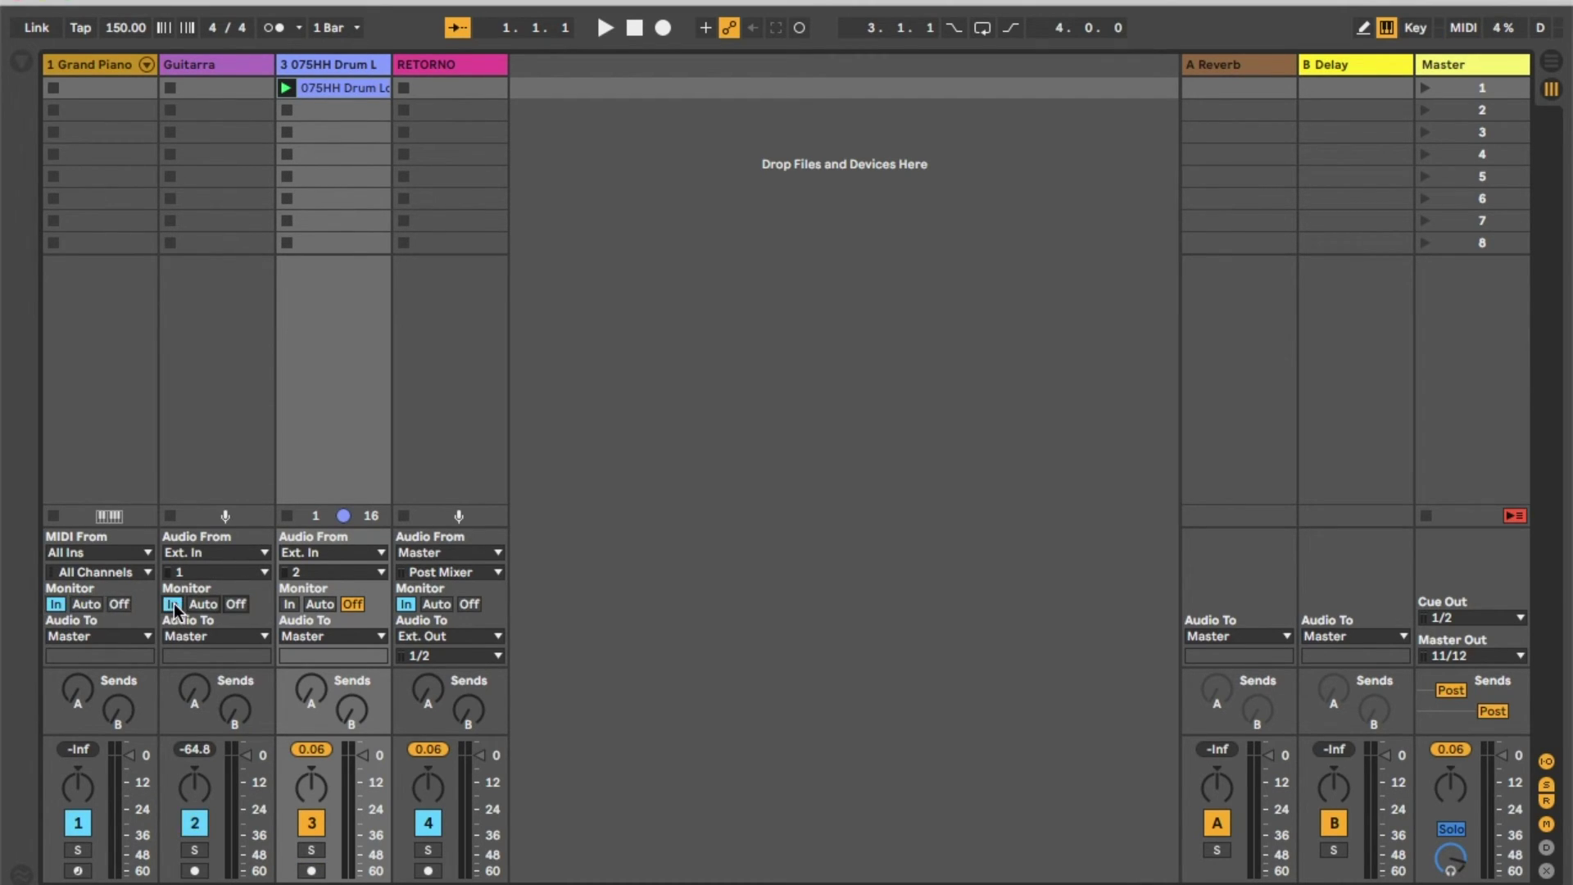
left_click(290, 603)
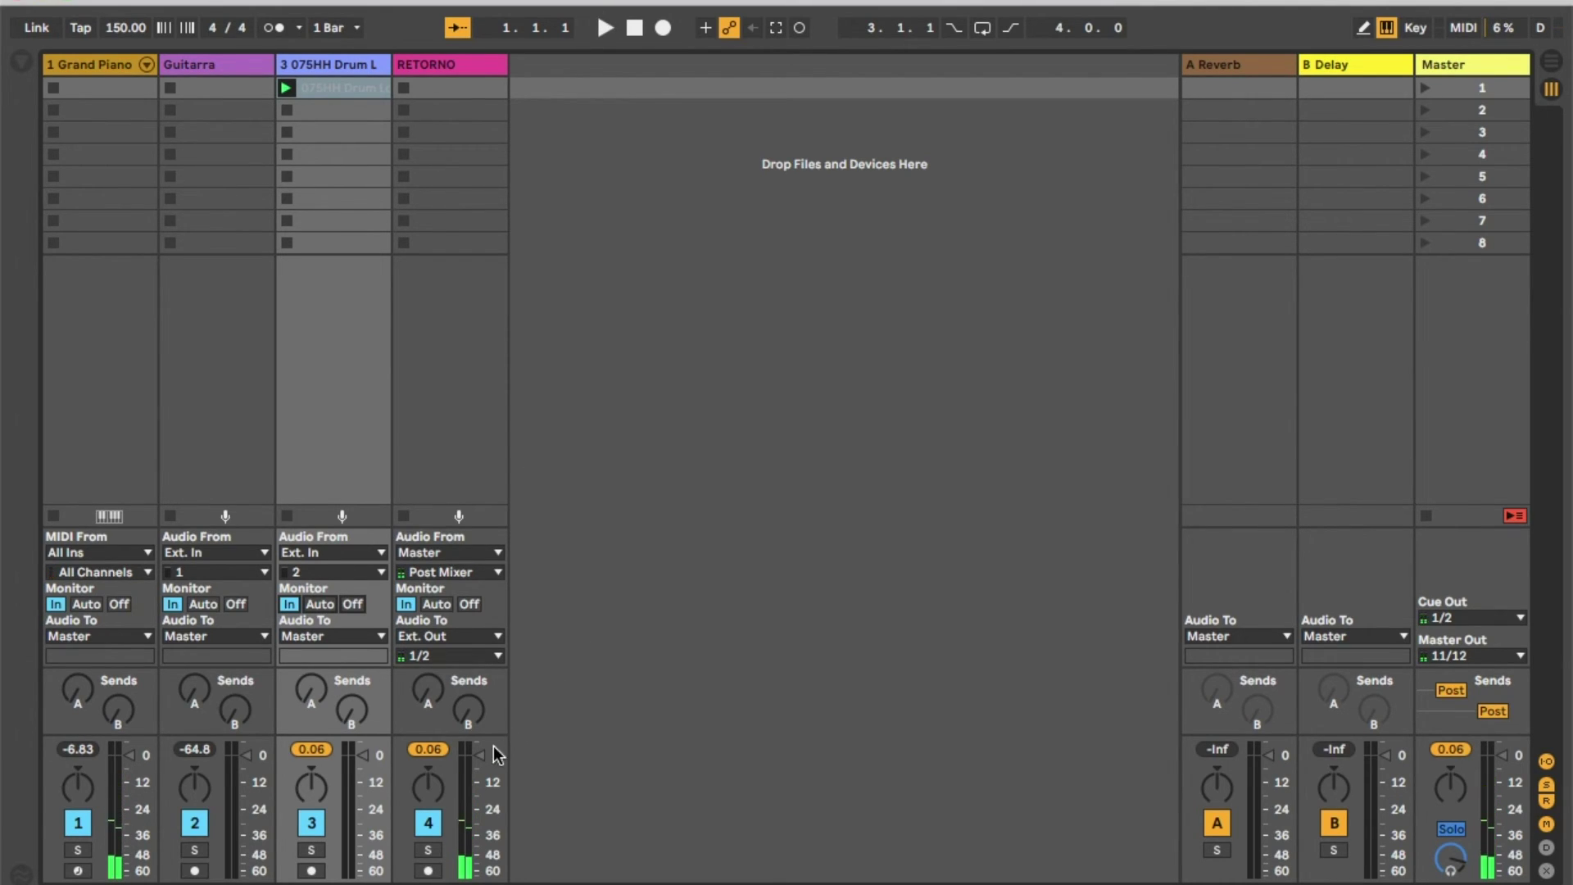
left_click_drag(483, 754, 489, 788)
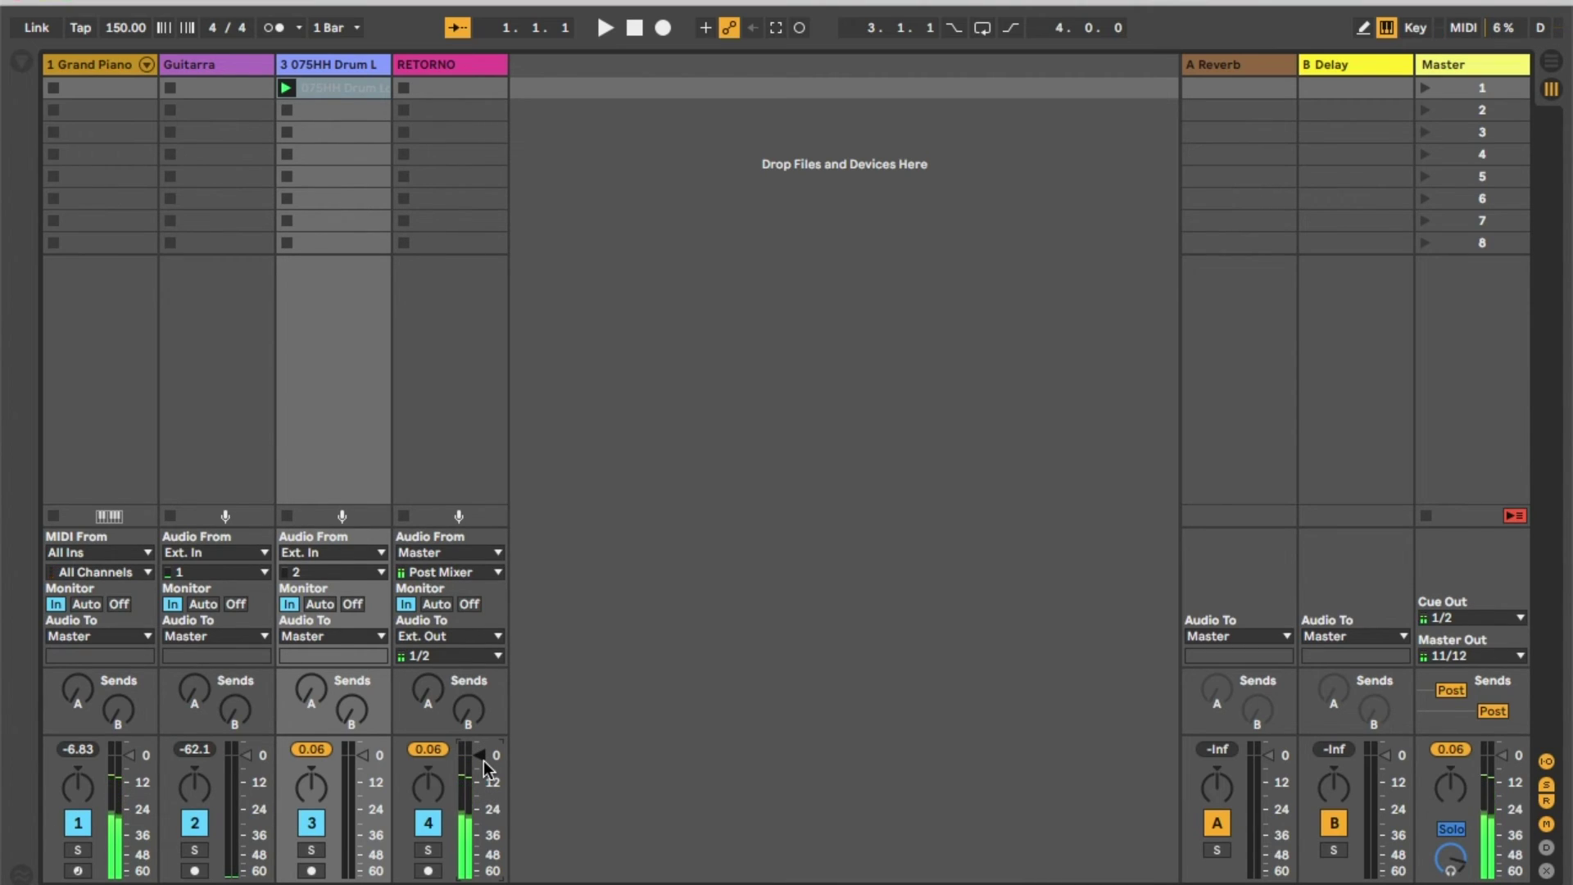
Step: Launch the drum loop clip, set its track's monitoring to Auto, and stop playback
left_click(286, 87)
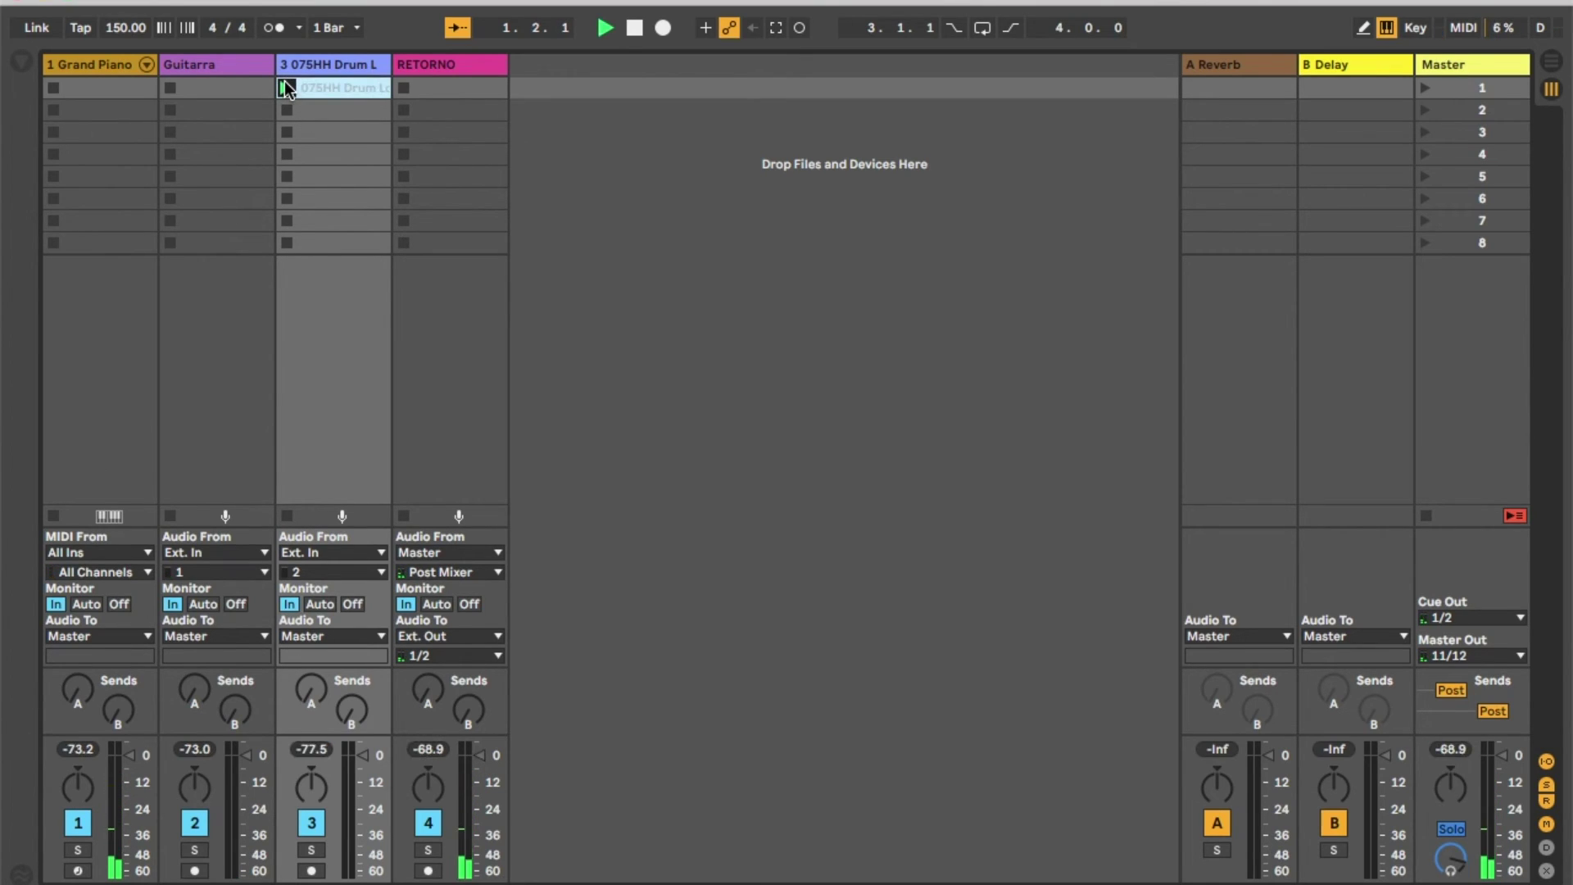
left_click(1423, 87)
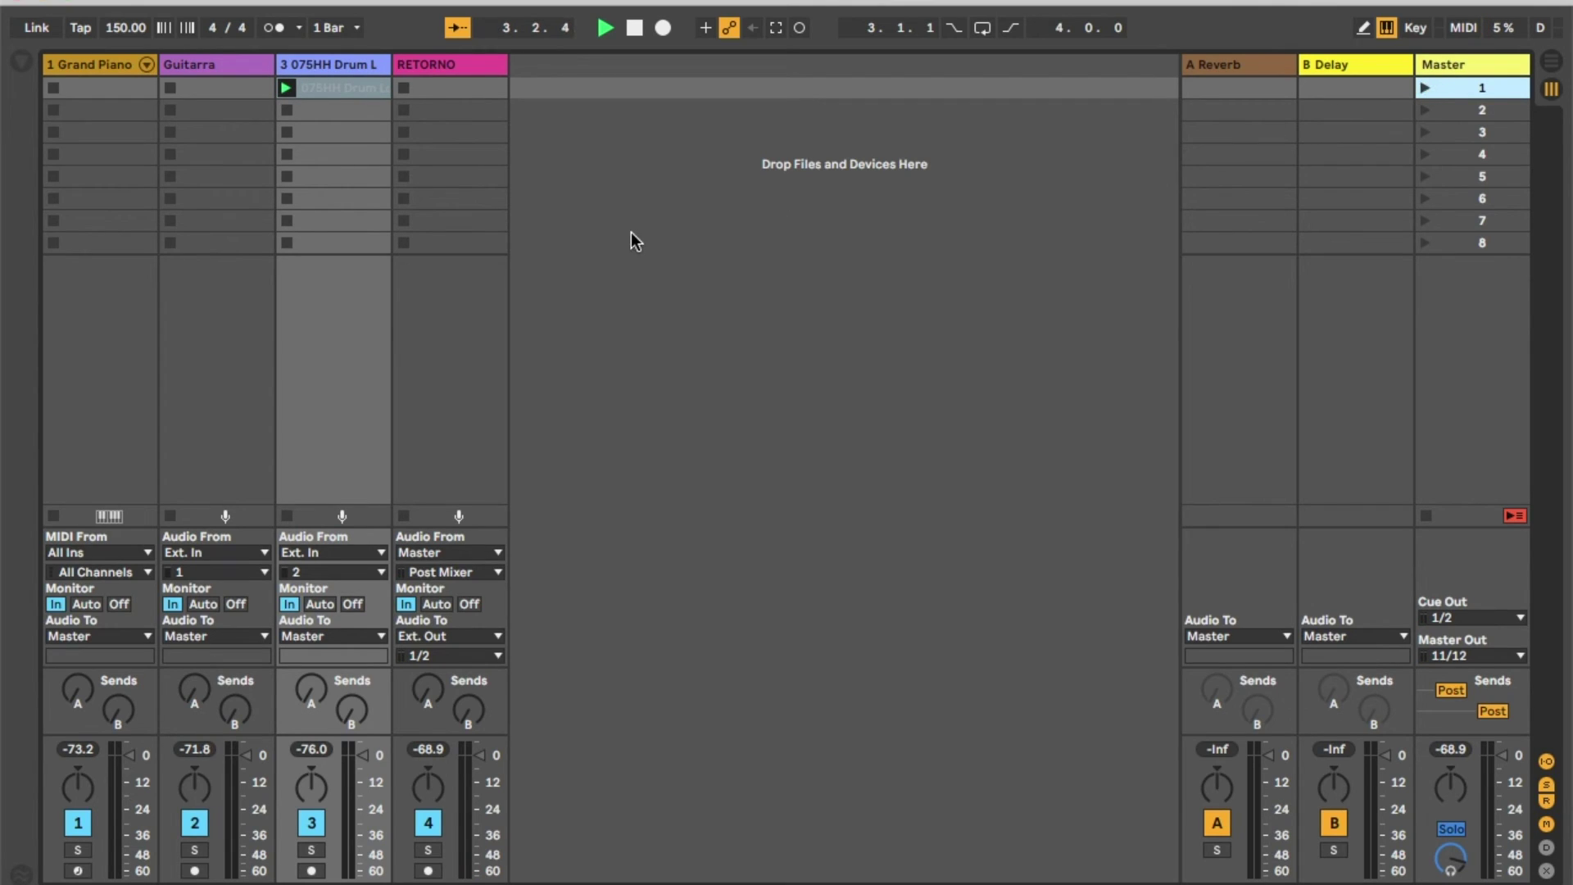
left_click(290, 90)
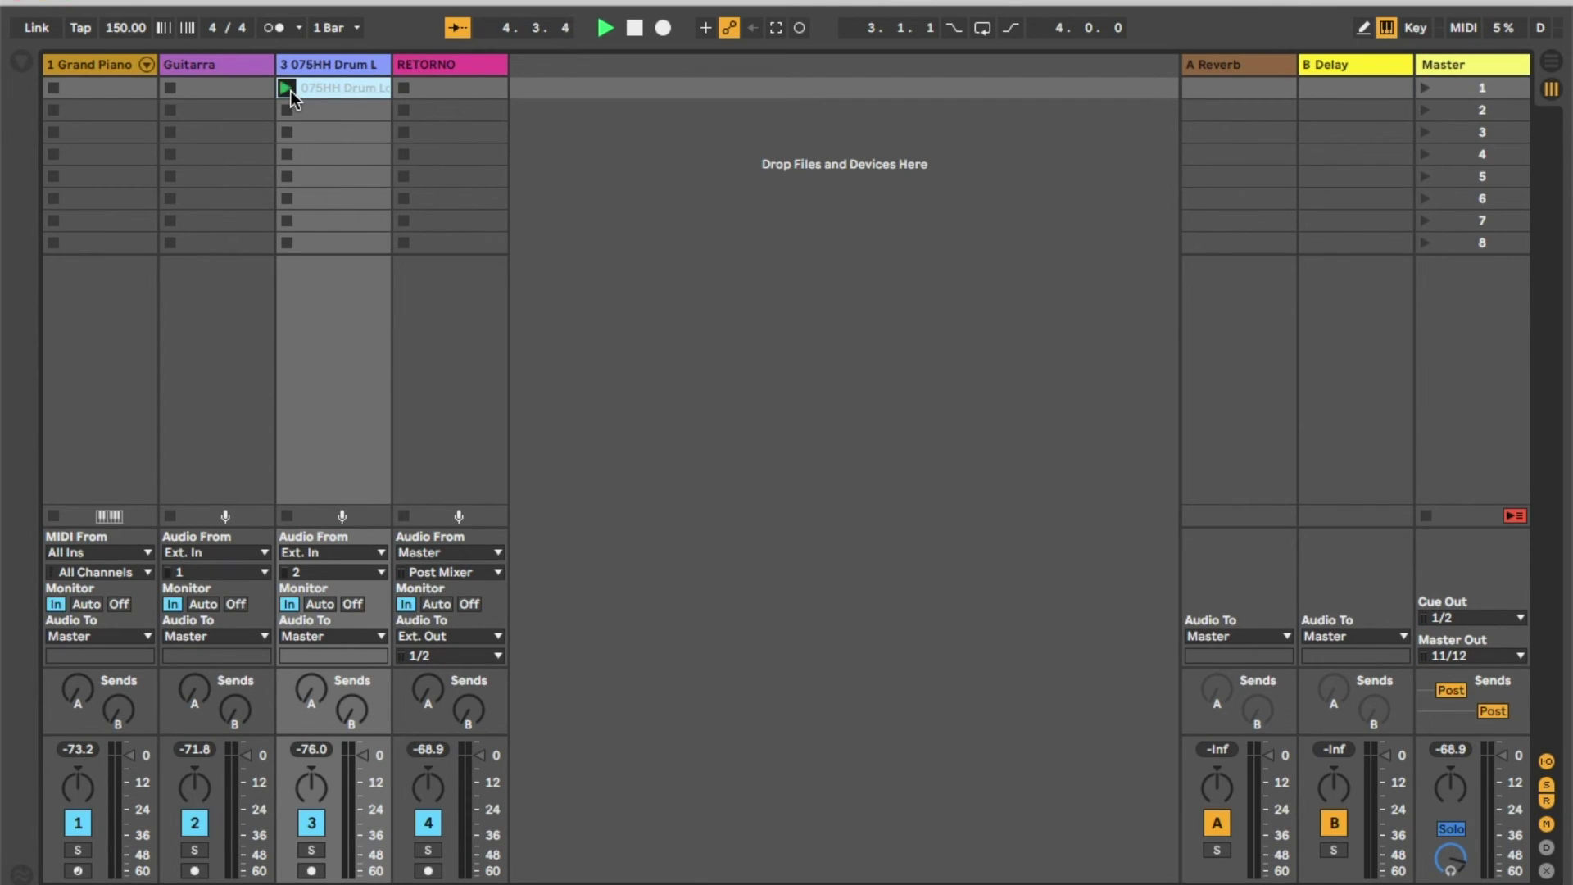
left_click(778, 250)
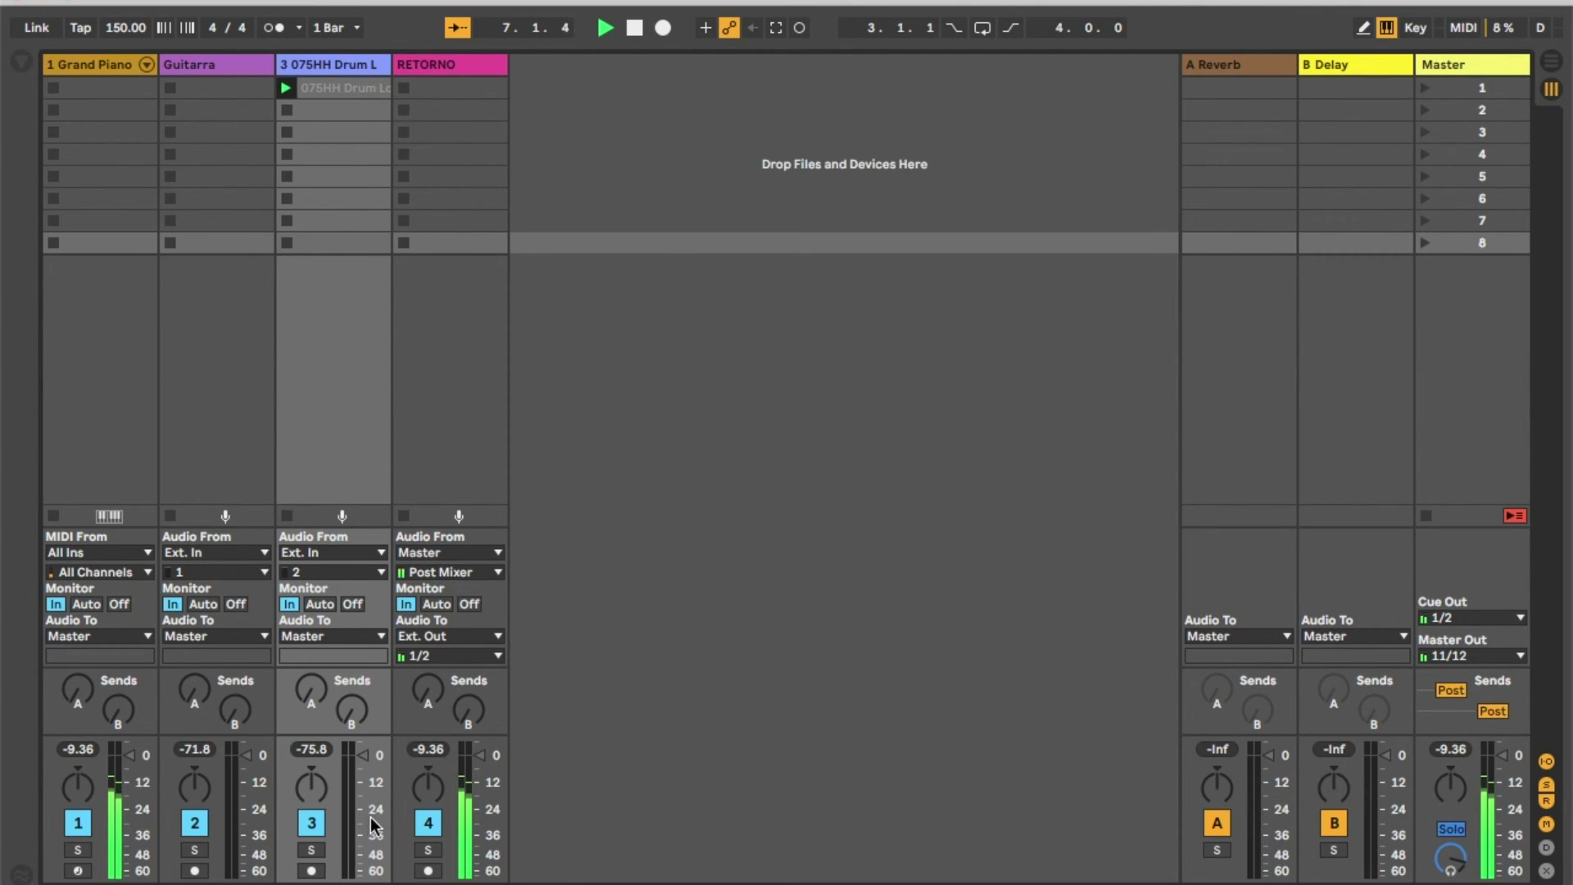
left_click(318, 604)
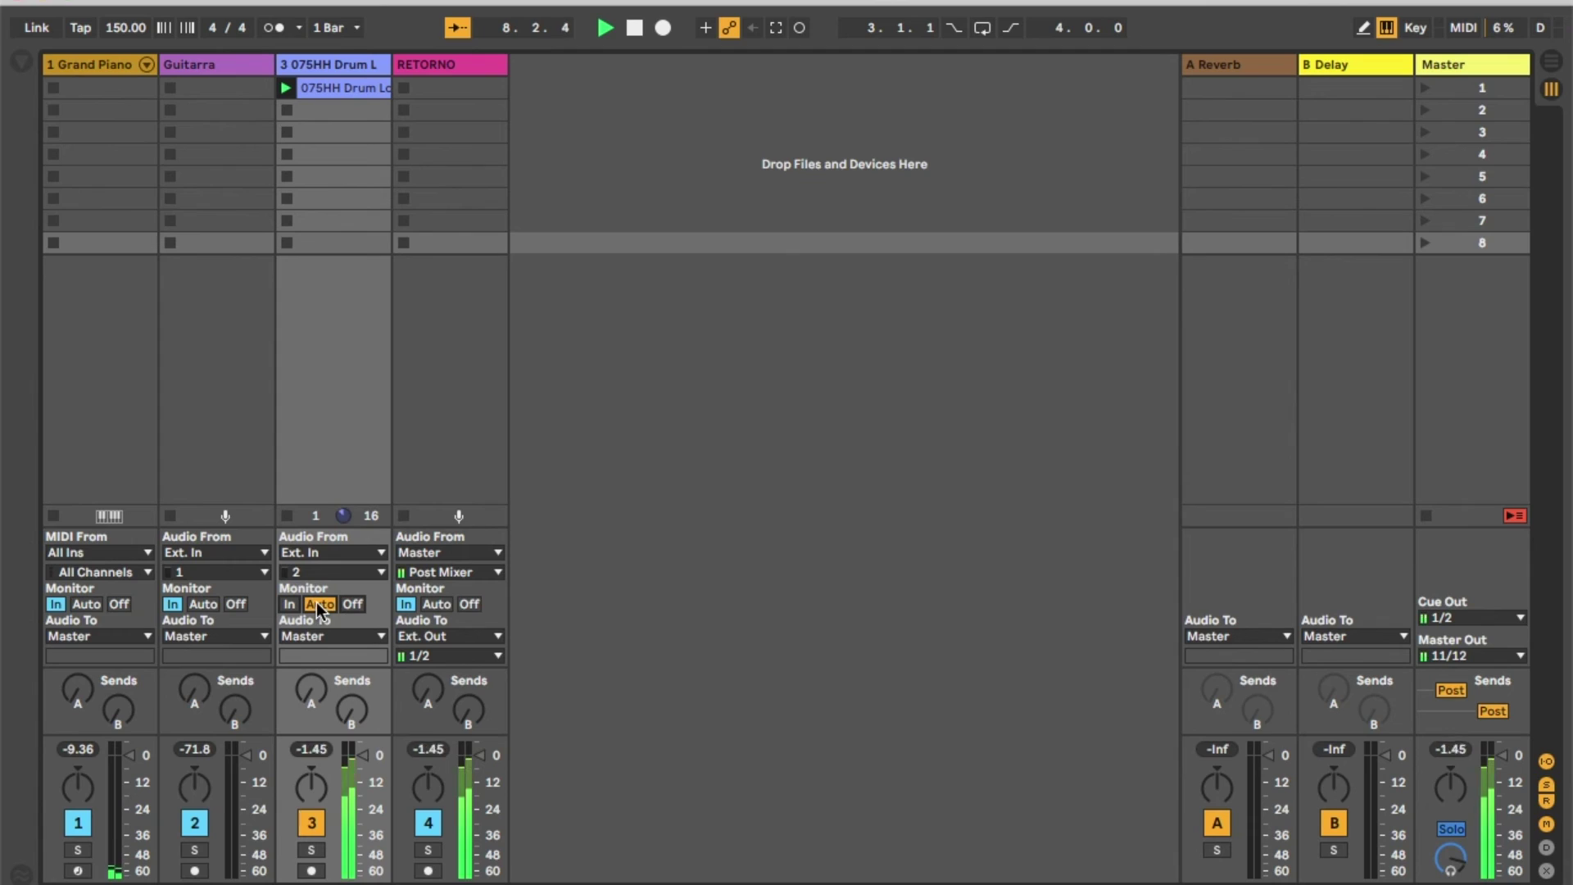
key("space")
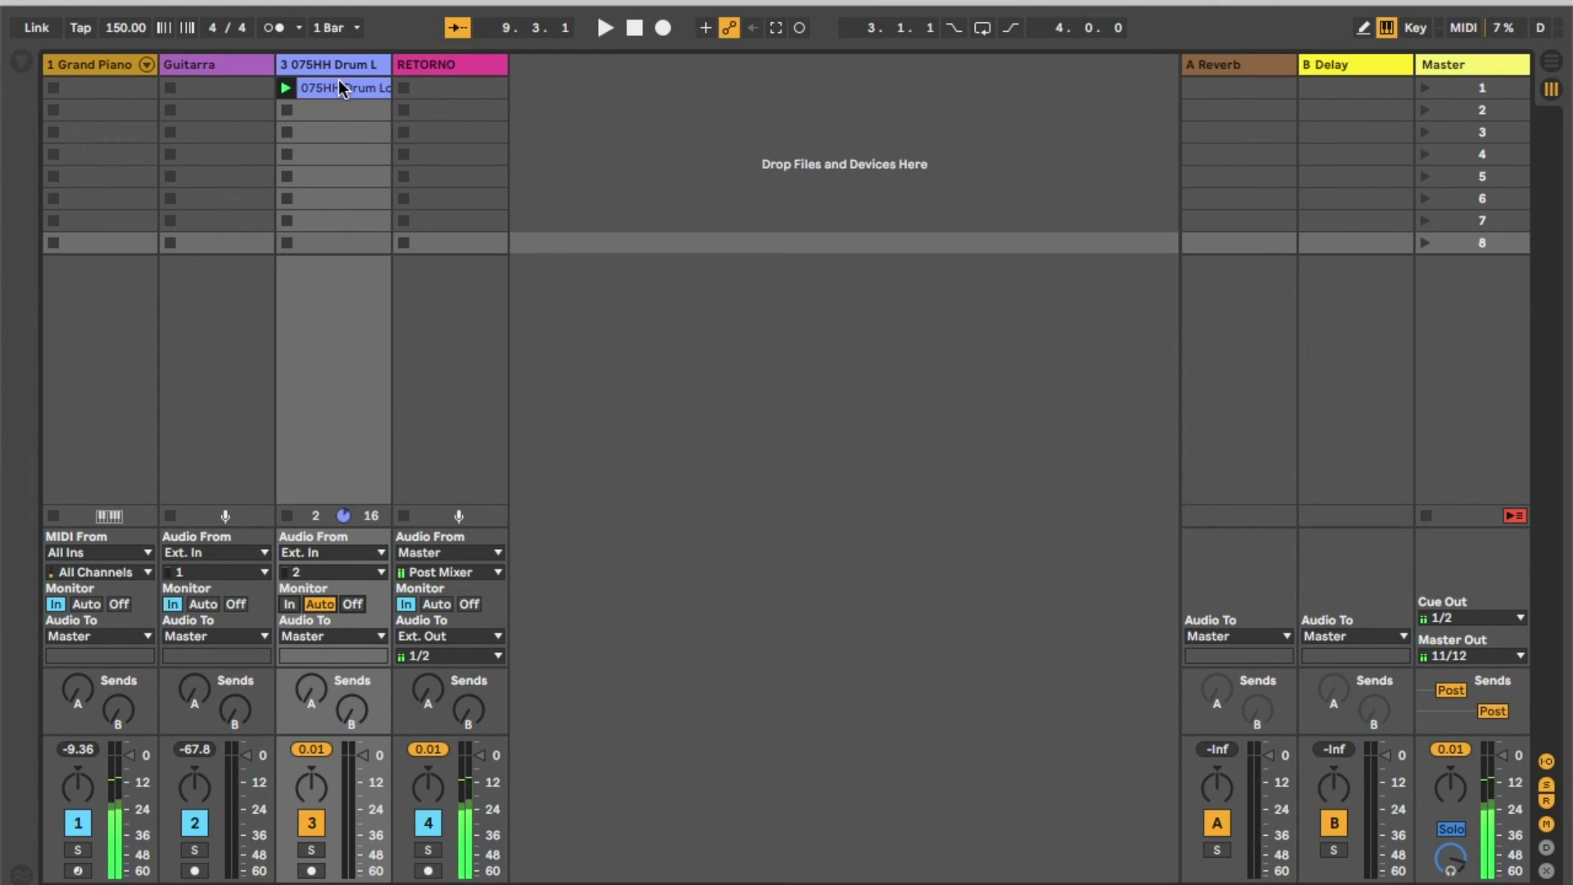
Step: Replace the drum loop clip on track 3 with A 1.m4a from the Continuous Pad - Vol 02 folder A
left_click(23, 63)
left_click(99, 560)
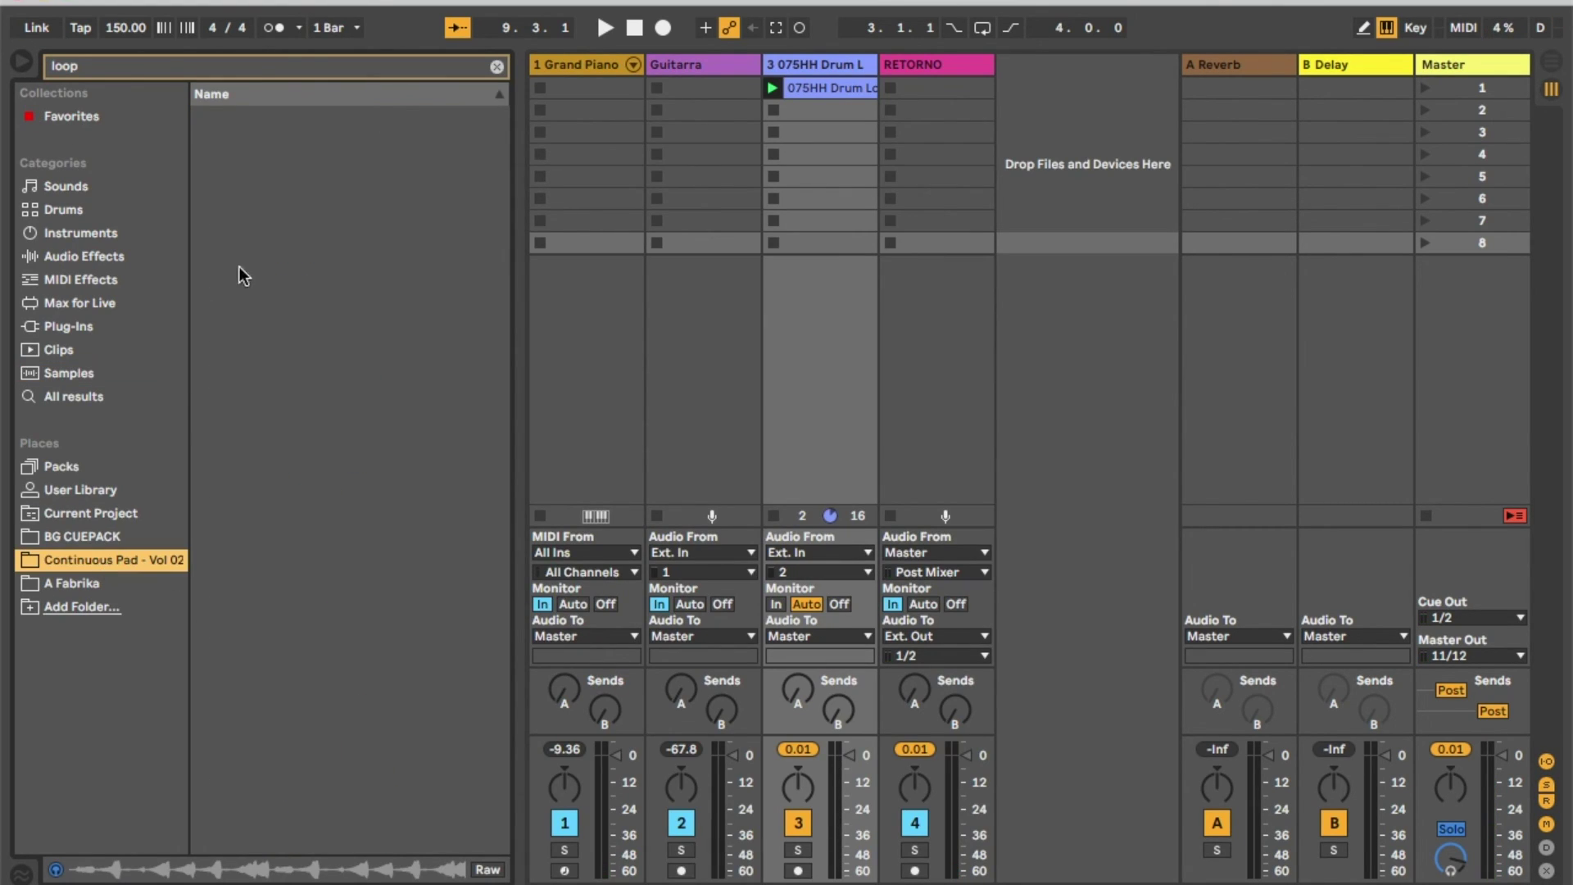
left_click(497, 66)
left_click(262, 116)
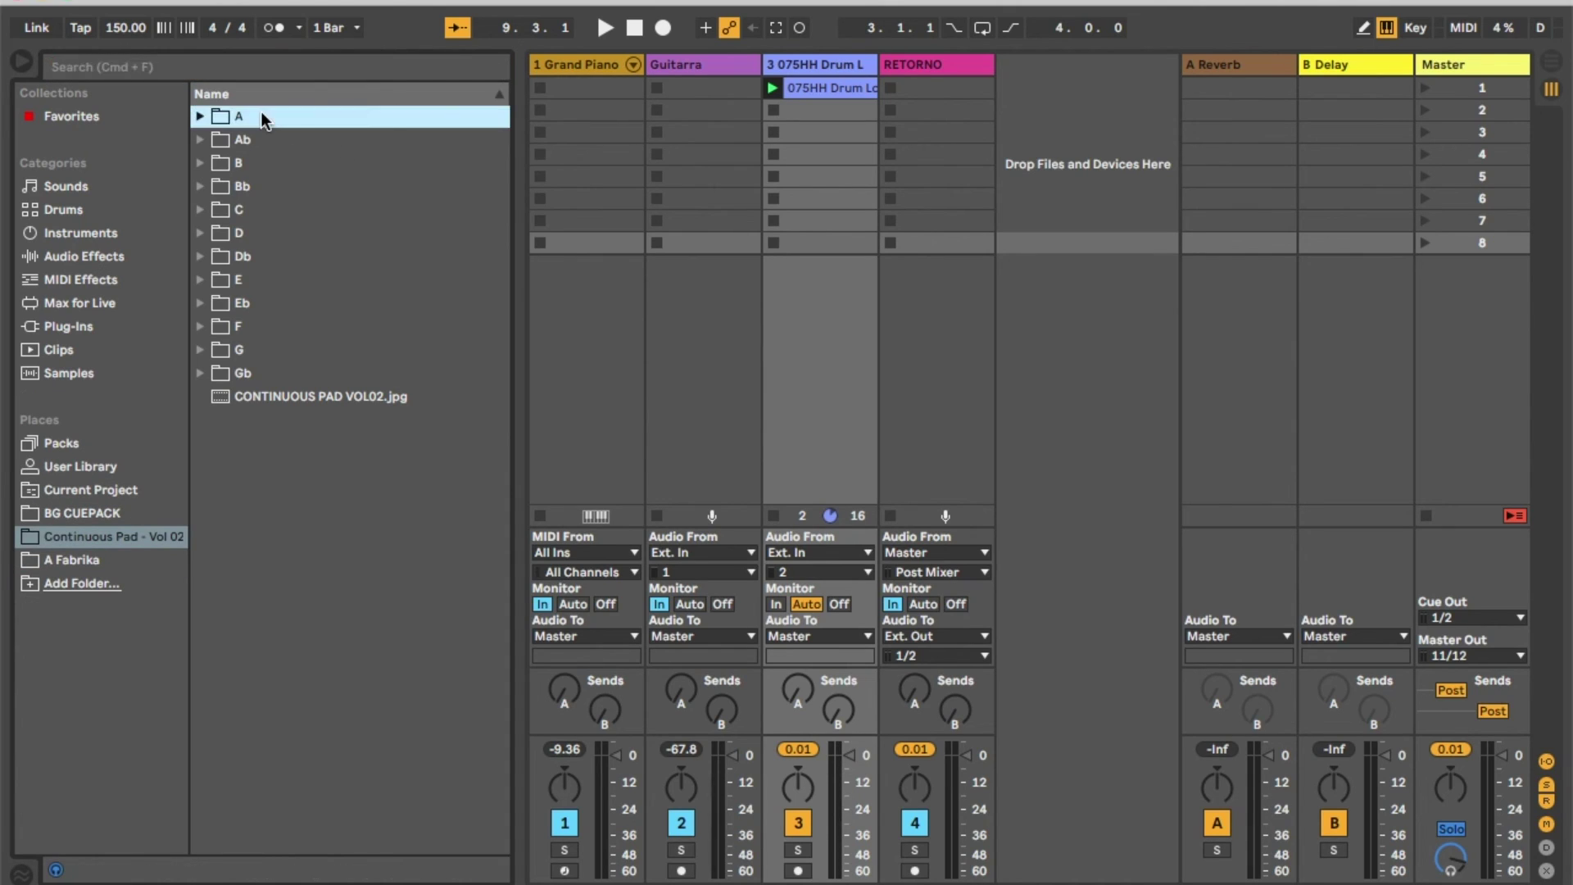
double_click(261, 113)
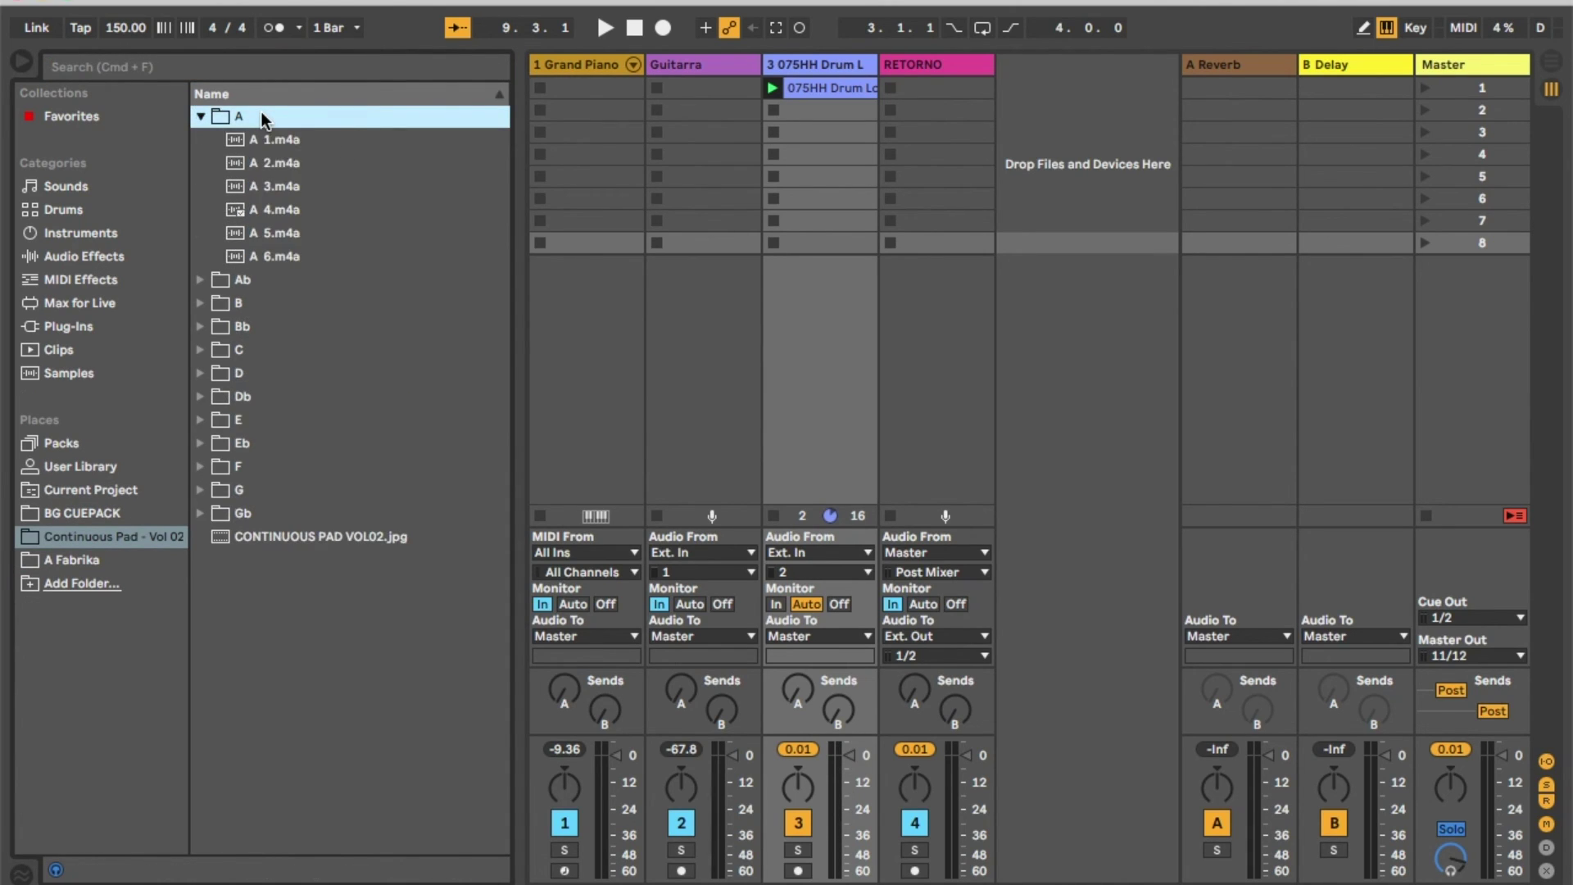
left_click_drag(263, 139, 817, 86)
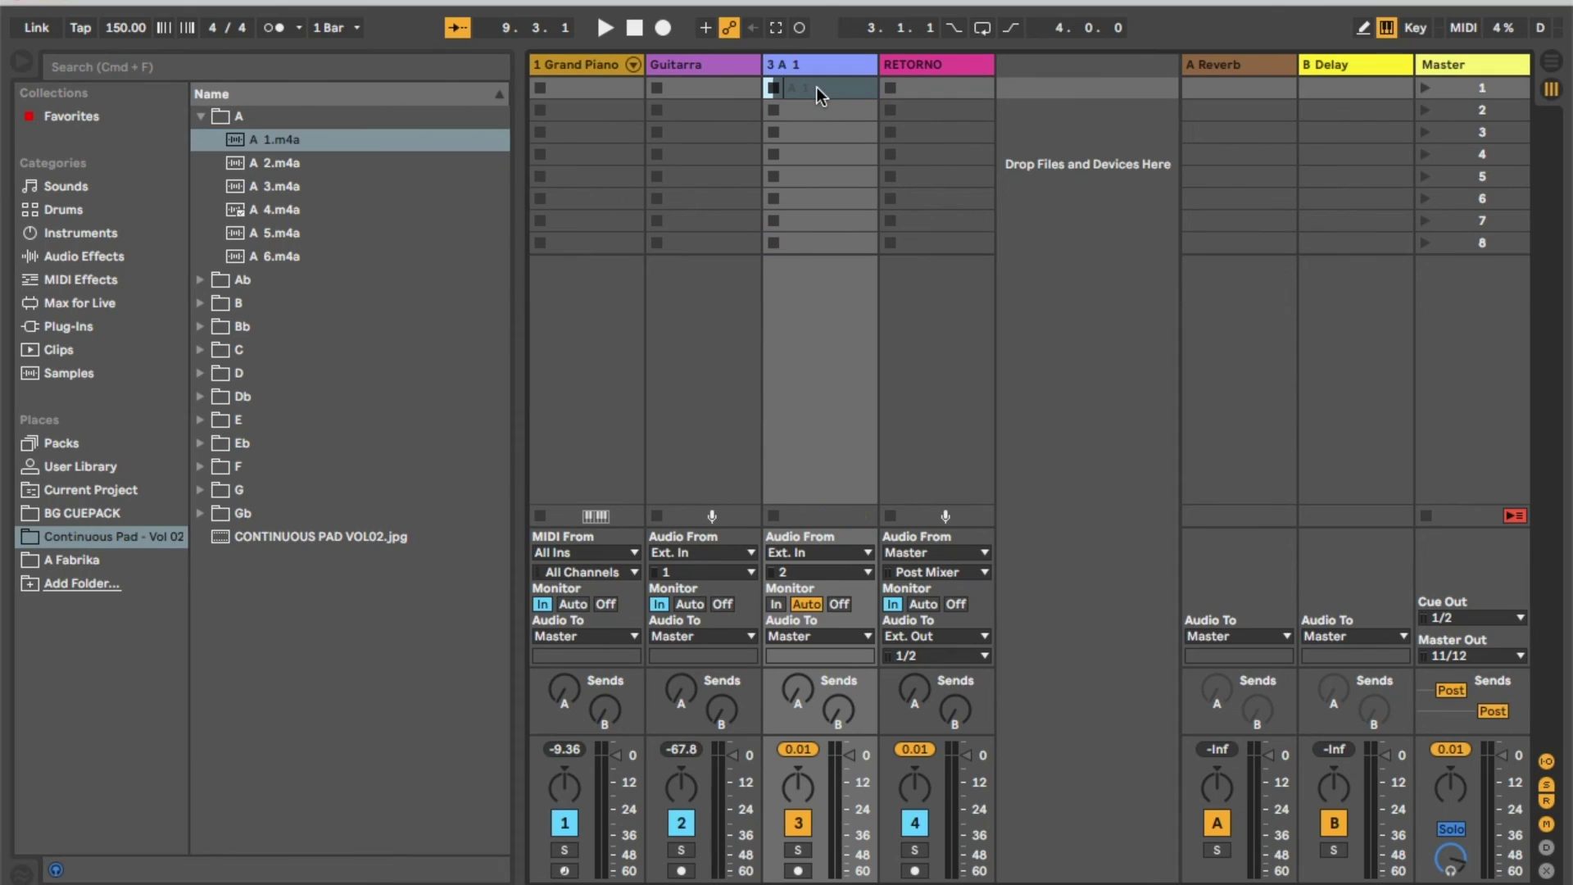
left_click(21, 62)
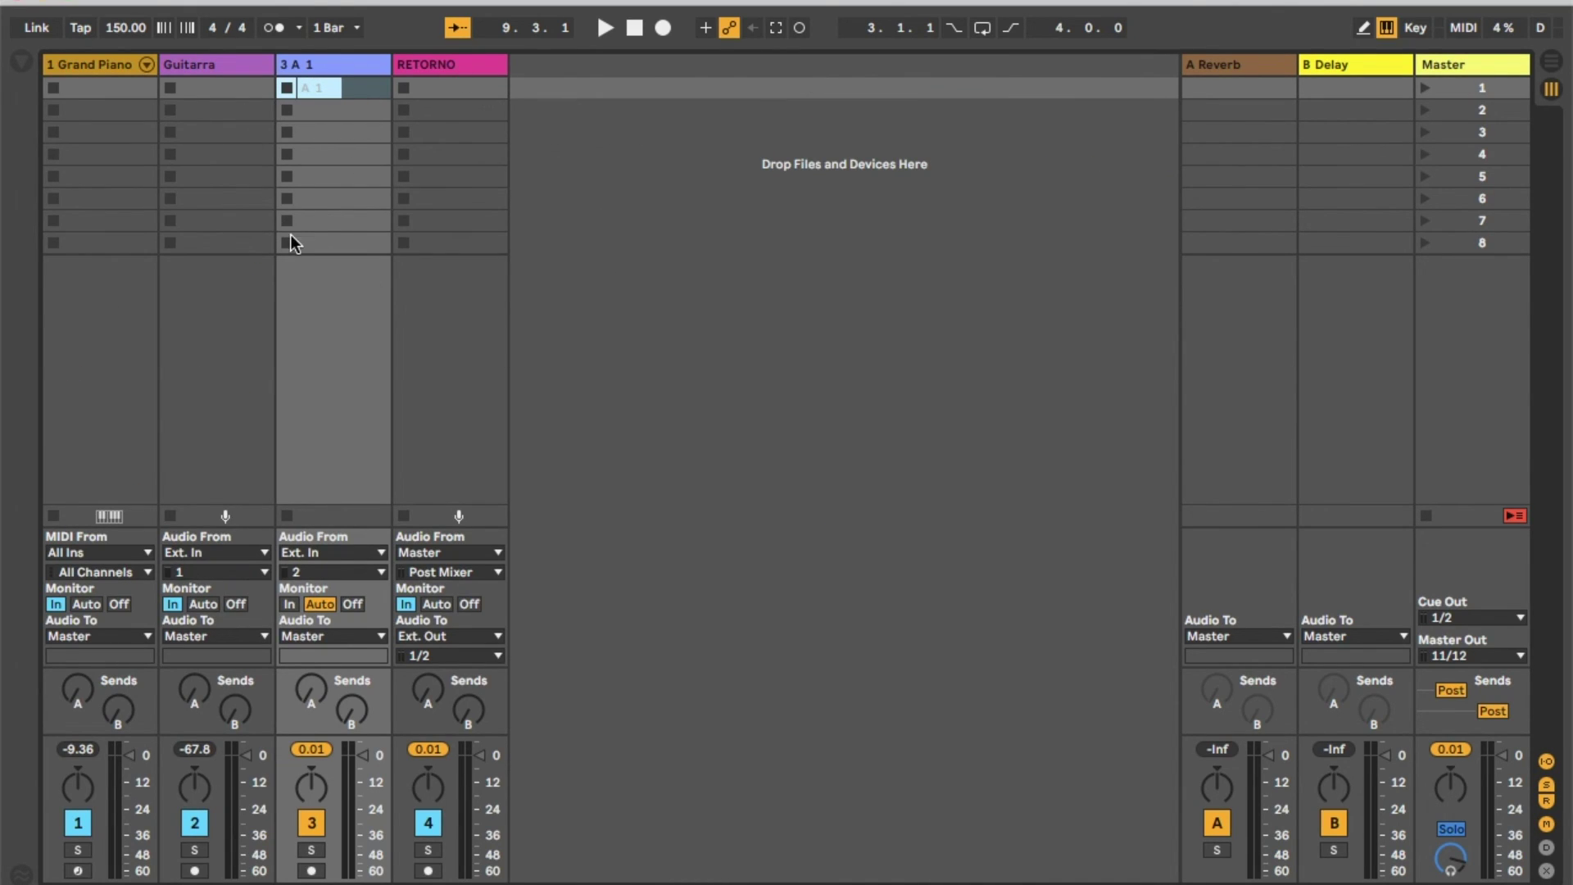
Step: Play the A 1 pad clip and check the RETORNO track's volume fader and its 1/2 output channels
left_click(286, 88)
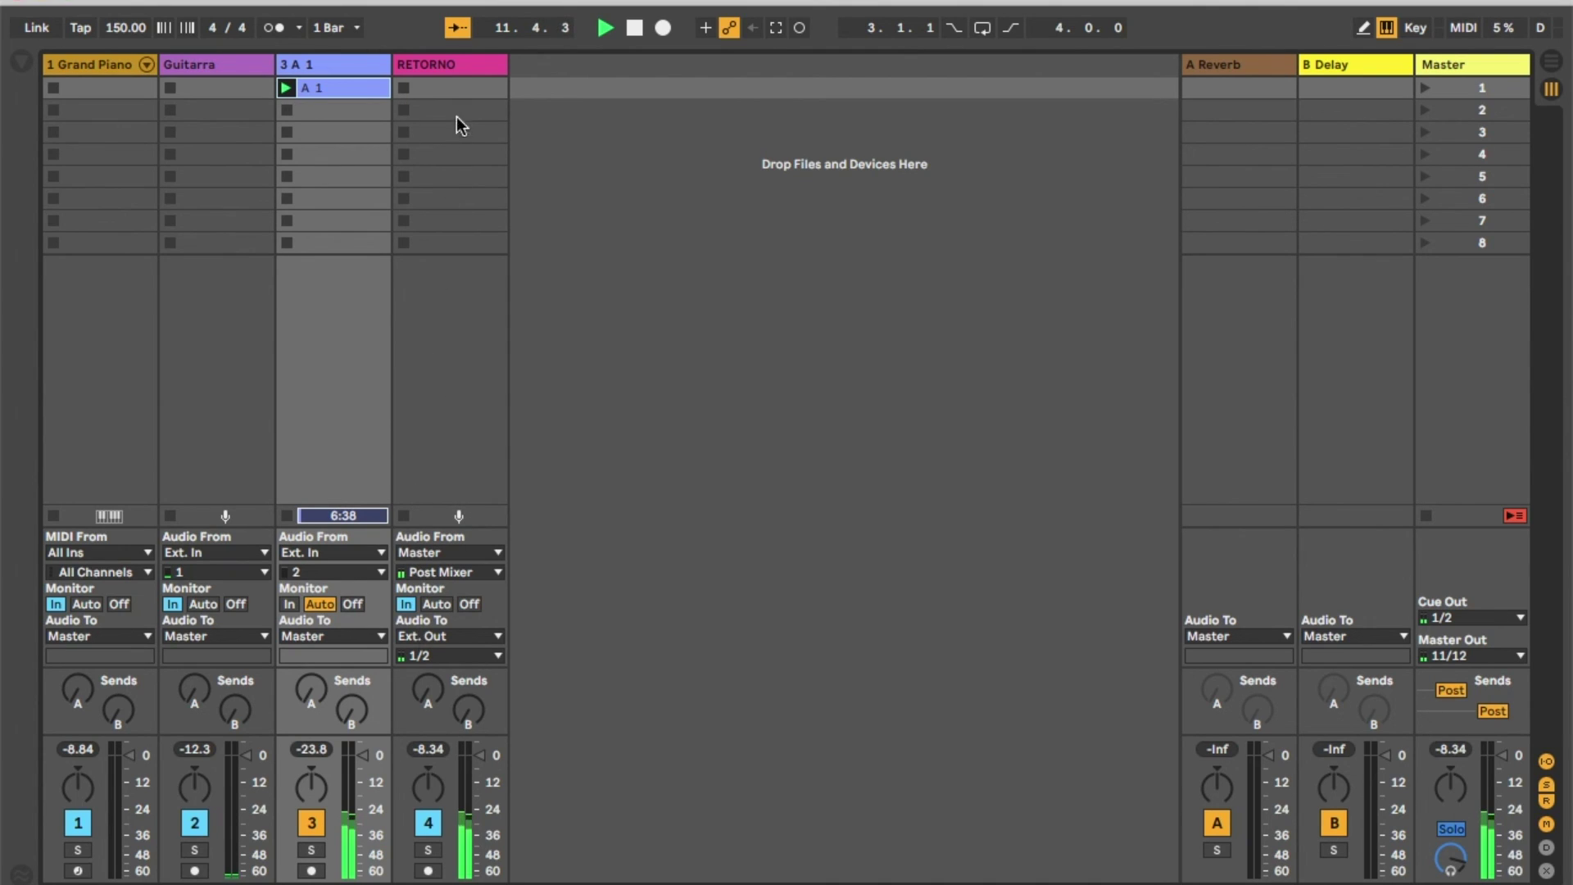
left_click(455, 62)
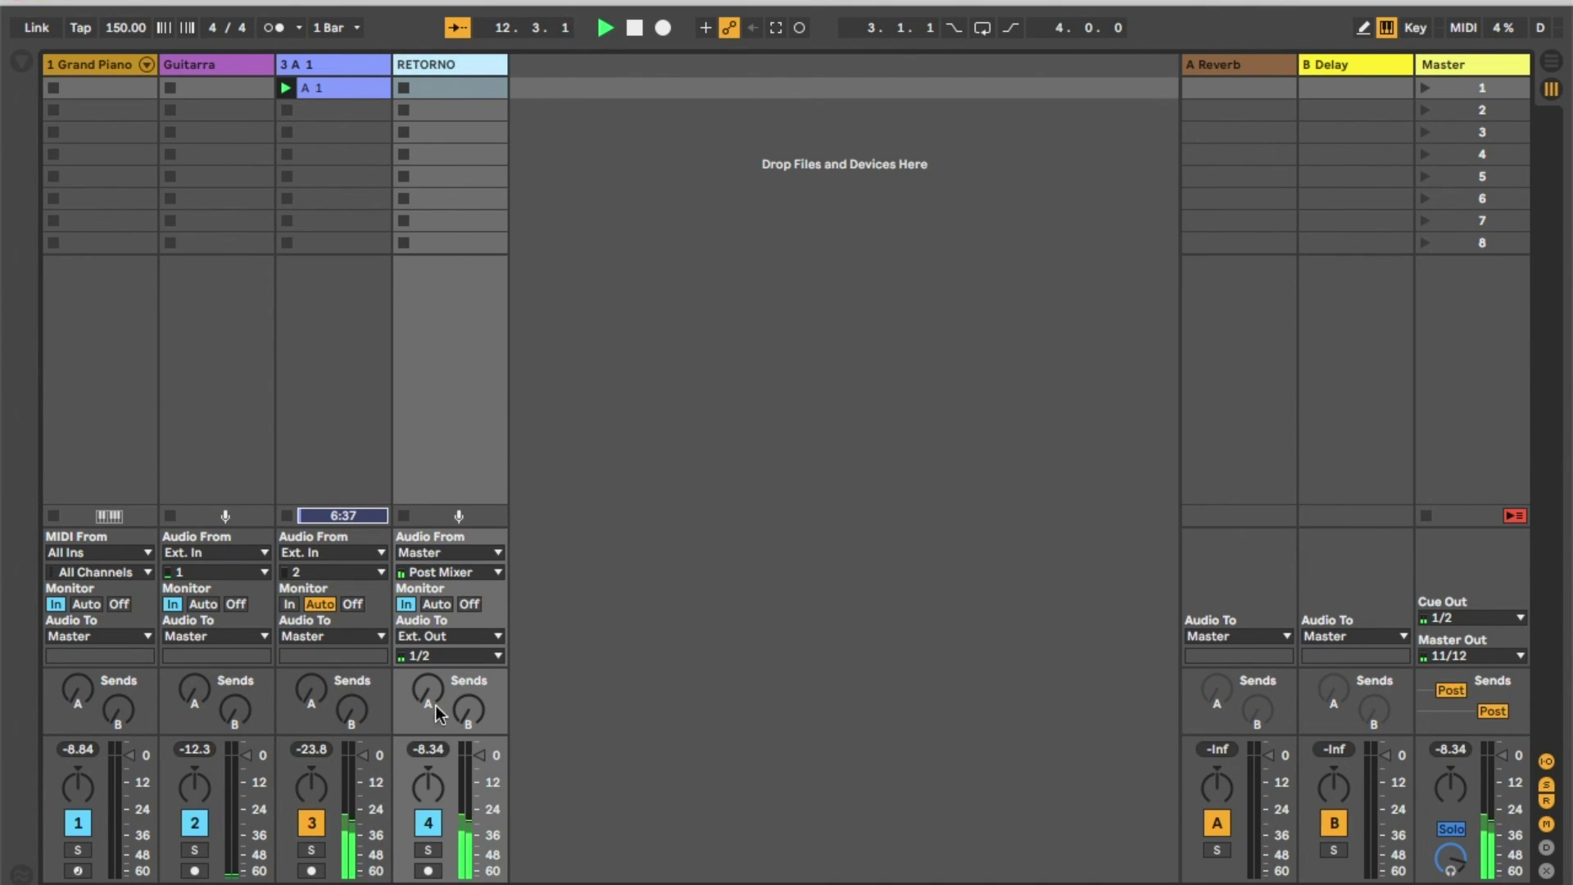
left_click(477, 756)
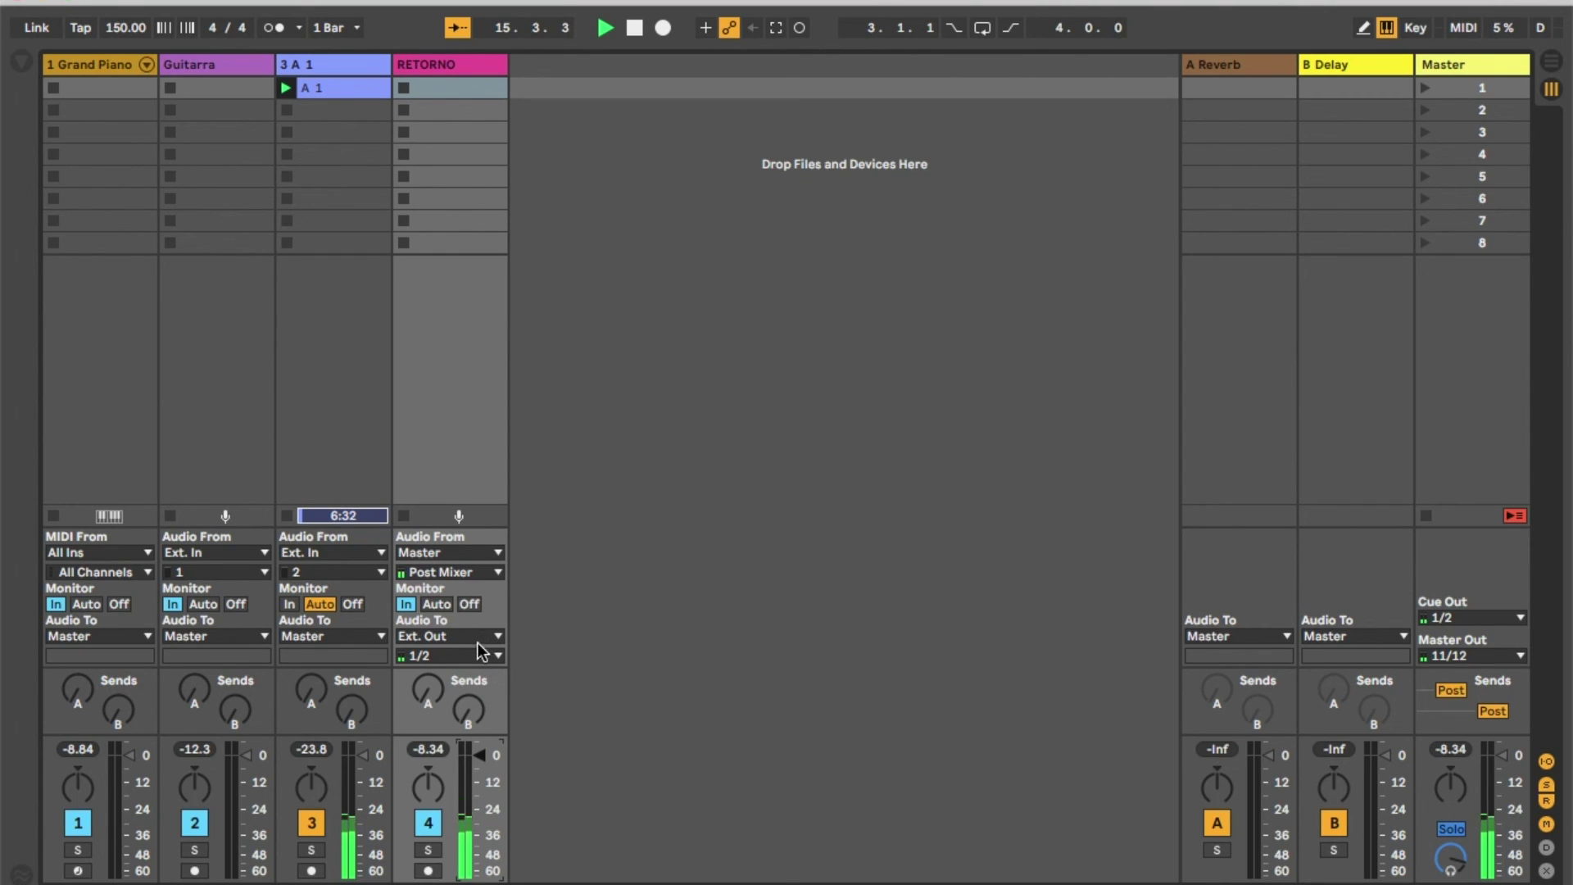
left_click(454, 661)
left_click(425, 670)
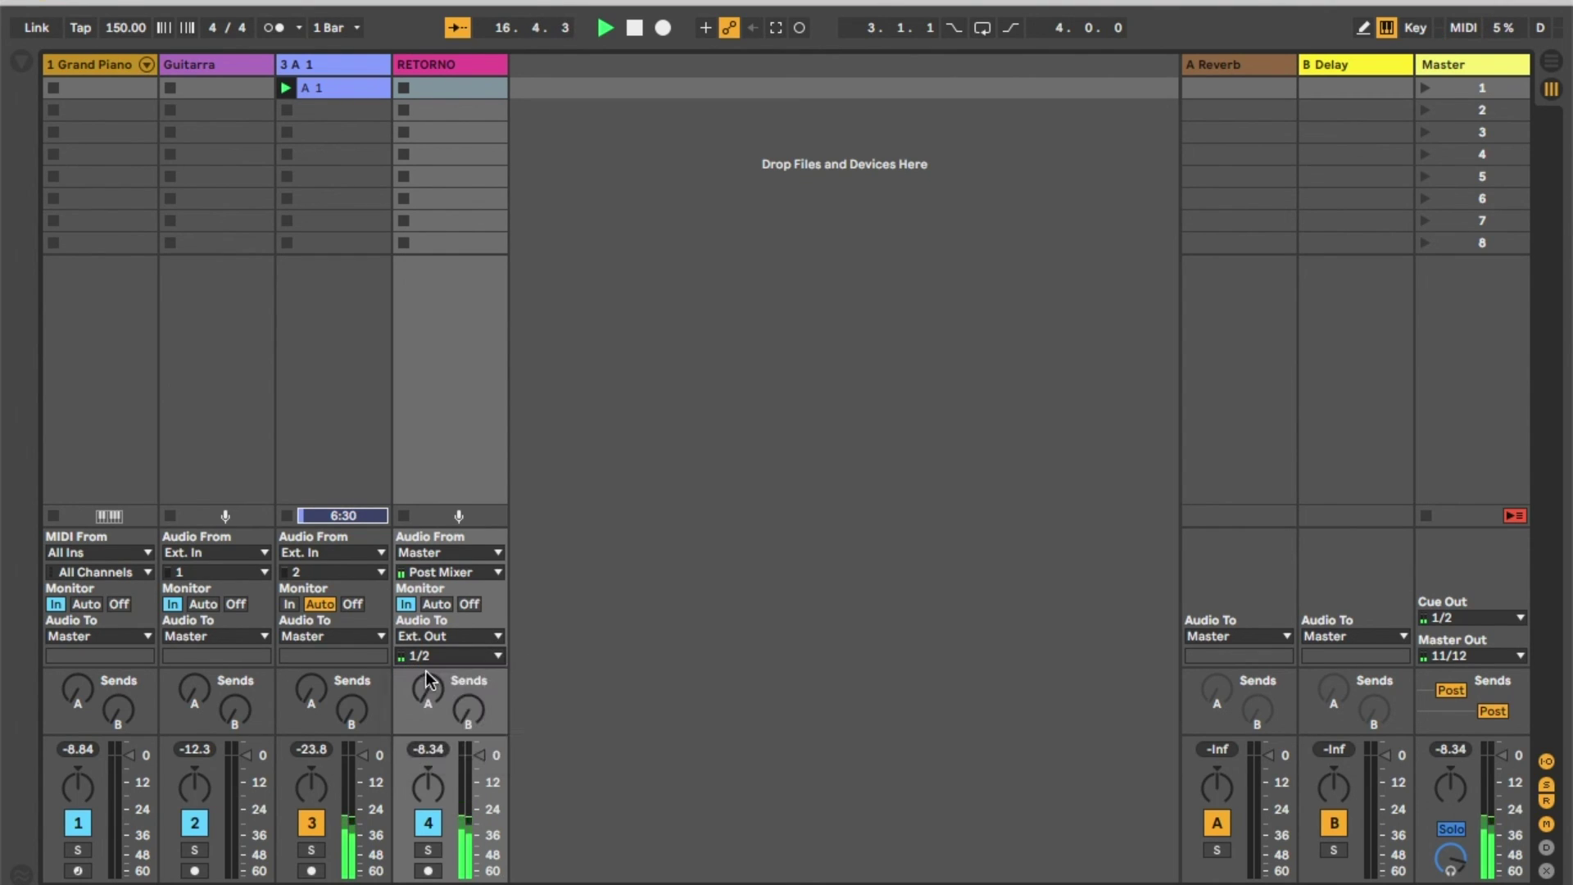